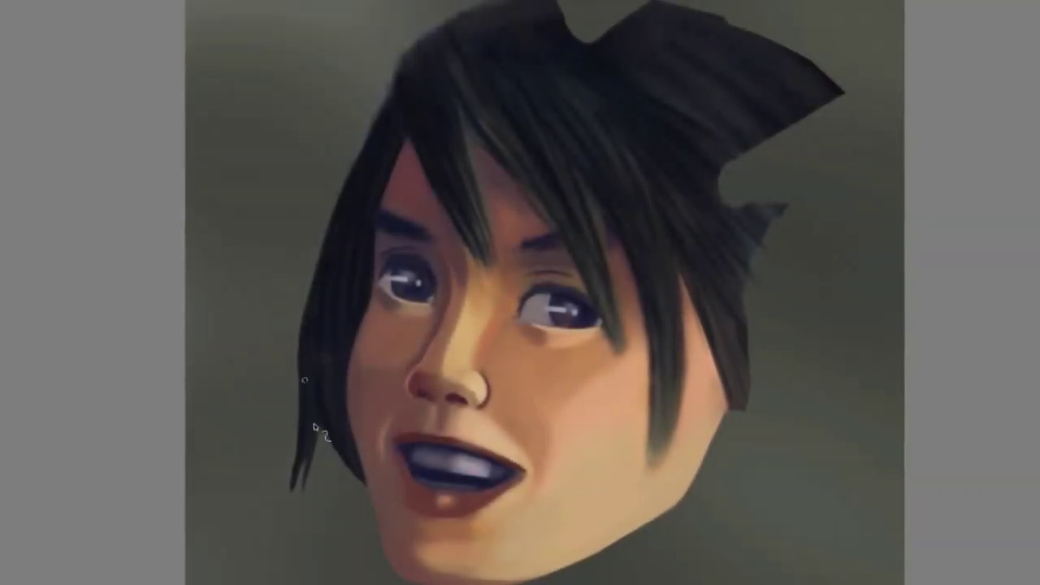
{"action": "left_click", "coordinate": [344, 320], "text": "ctrl"}
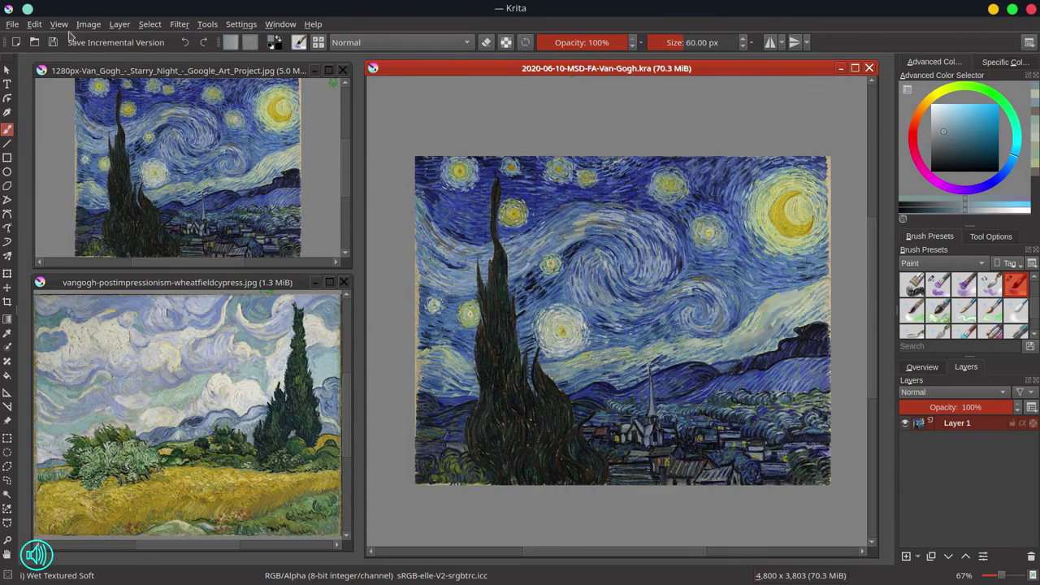
Blur the large Starry Night copy with a Gaussian Blur whose radius is raised to the slider's maximum
{"action": "left_click", "coordinate": [86, 25]}
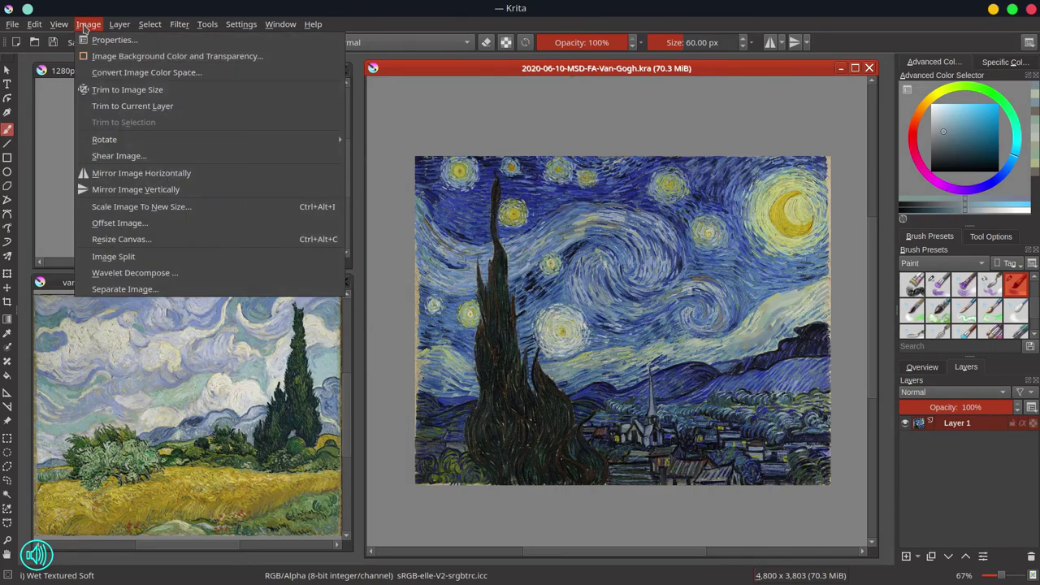
{"action": "mouse_move", "coordinate": [179, 22]}
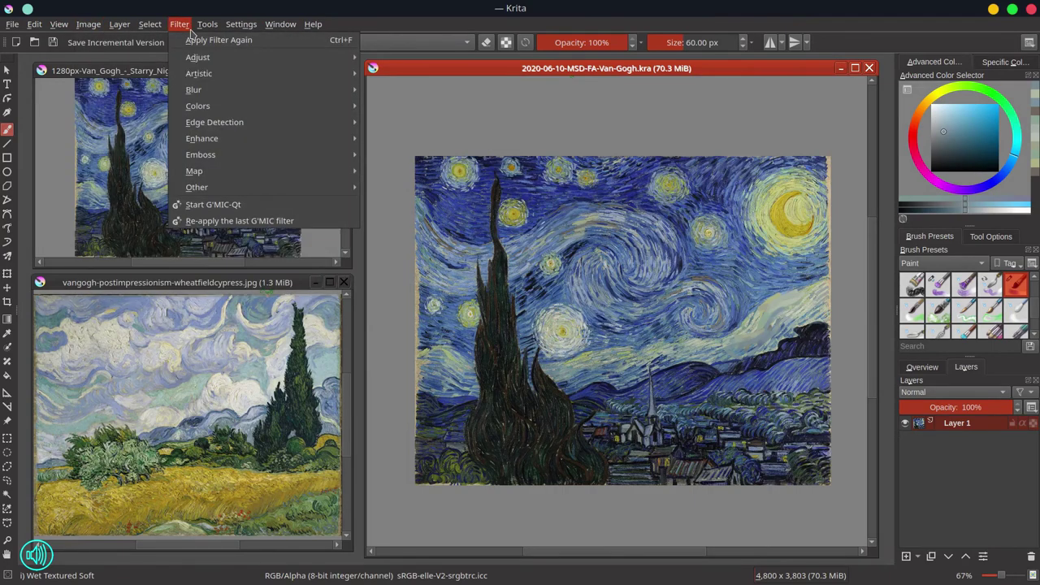
{"action": "mouse_move", "coordinate": [193, 86]}
{"action": "left_click", "coordinate": [406, 105]}
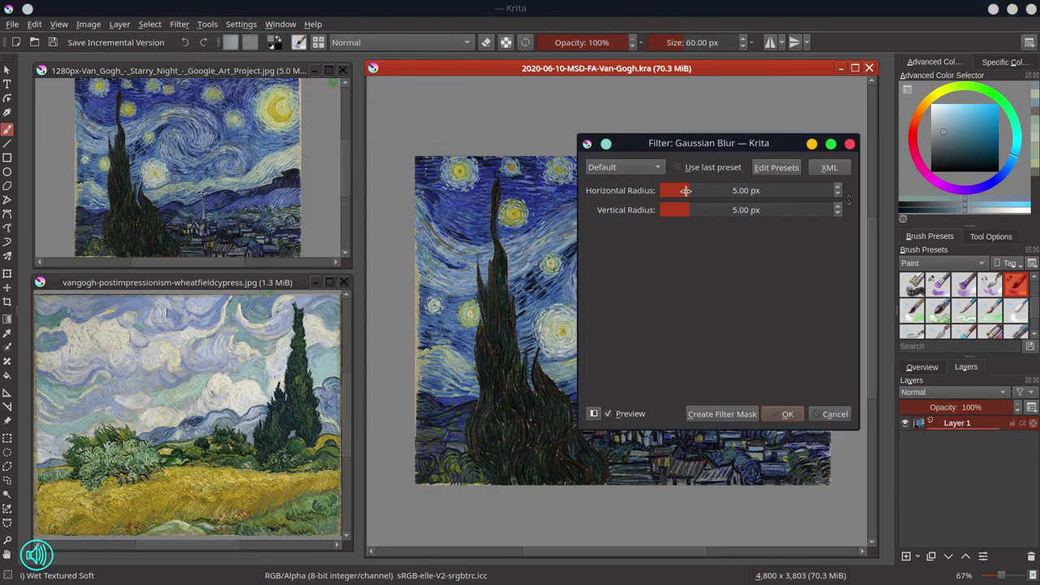
{"action": "left_click_drag", "start_coordinate": [686, 191], "coordinate": [929, 220]}
{"action": "left_click", "coordinate": [786, 416]}
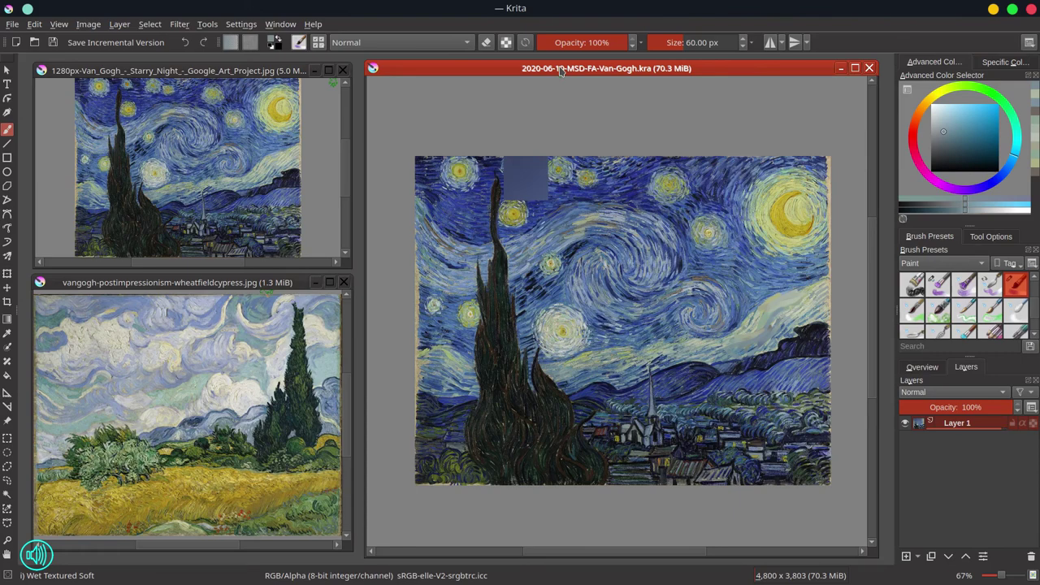
{"action": "left_click_drag", "start_coordinate": [560, 72], "coordinate": [567, 68]}
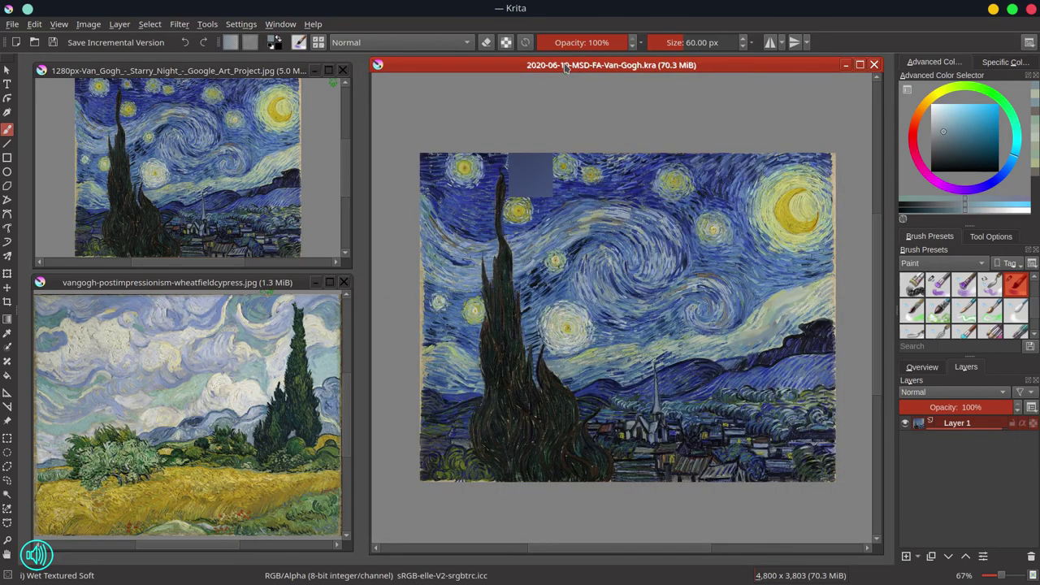
{"action": "left_click", "coordinate": [21, 26]}
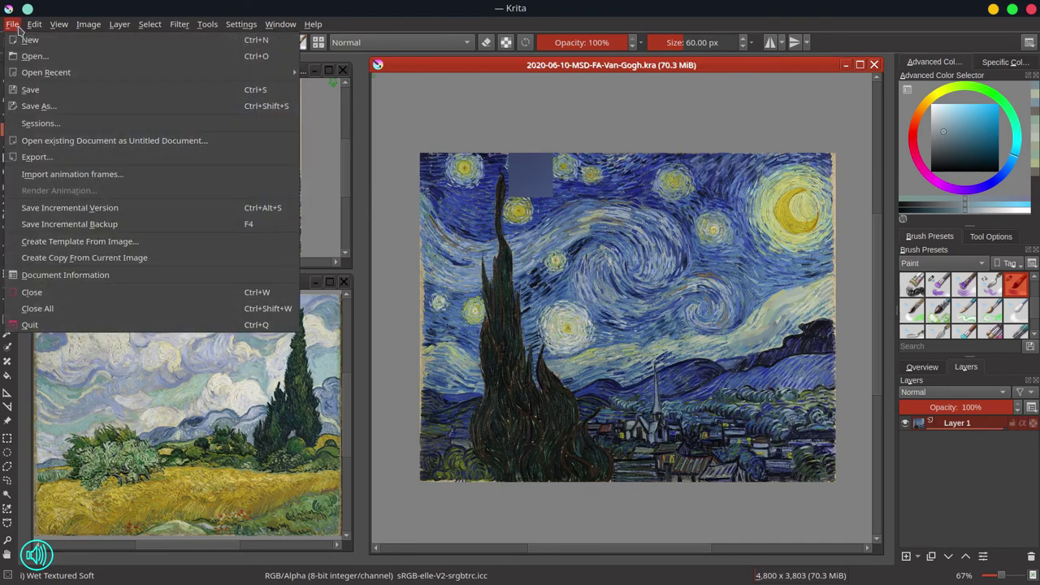
{"action": "left_click", "coordinate": [36, 91]}
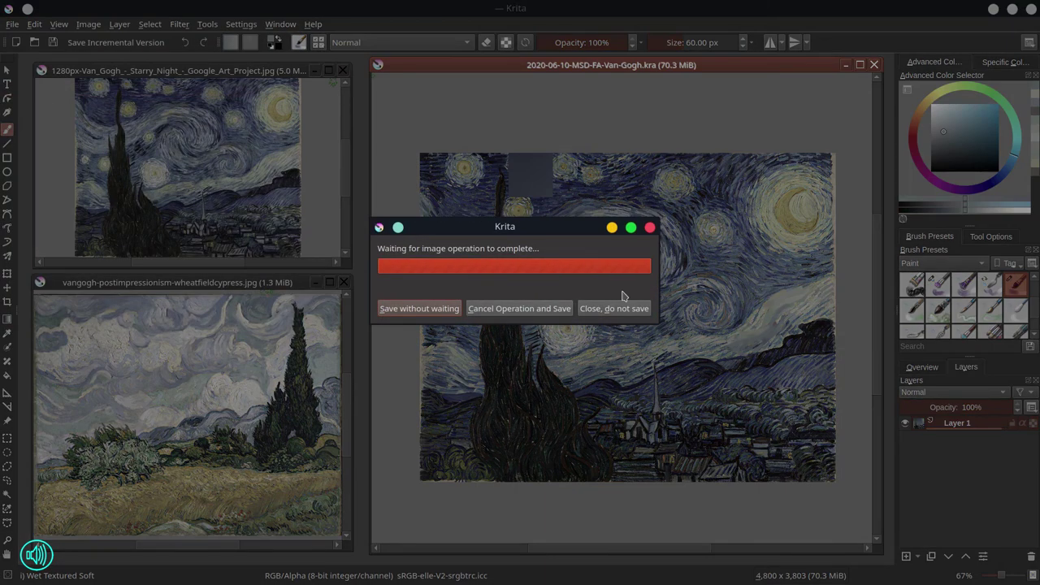
{"action": "left_click", "coordinate": [651, 230]}
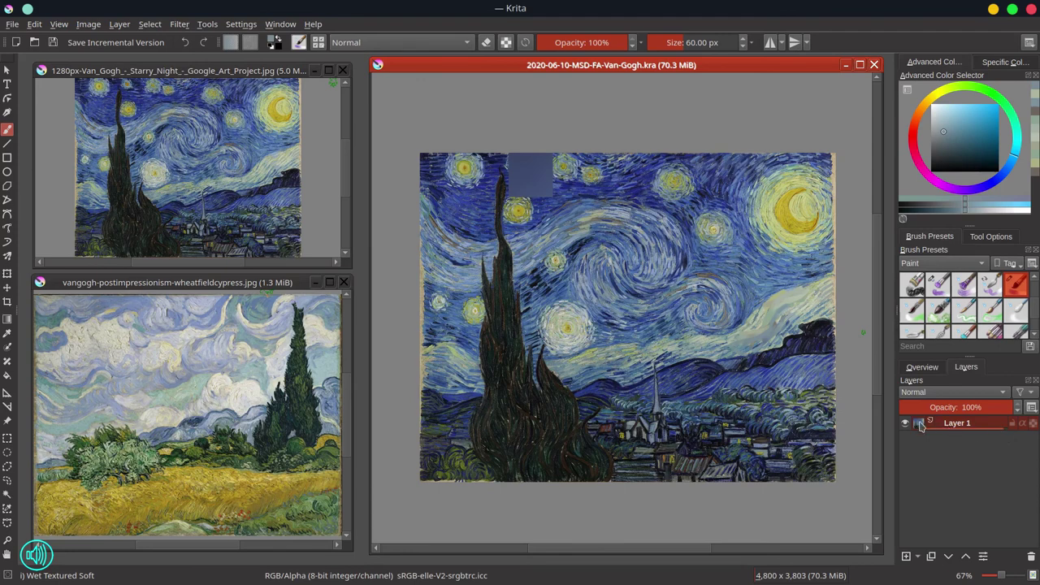
{"action": "mouse_move", "coordinate": [921, 426]}
{"action": "left_click", "coordinate": [13, 24]}
{"action": "left_click", "coordinate": [33, 93]}
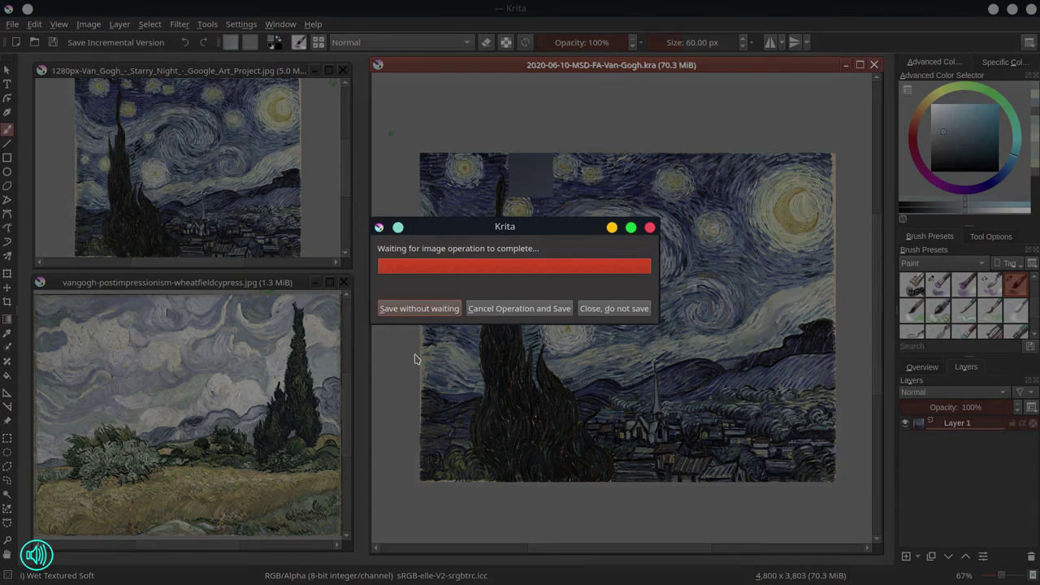
{"action": "left_click", "coordinate": [415, 309]}
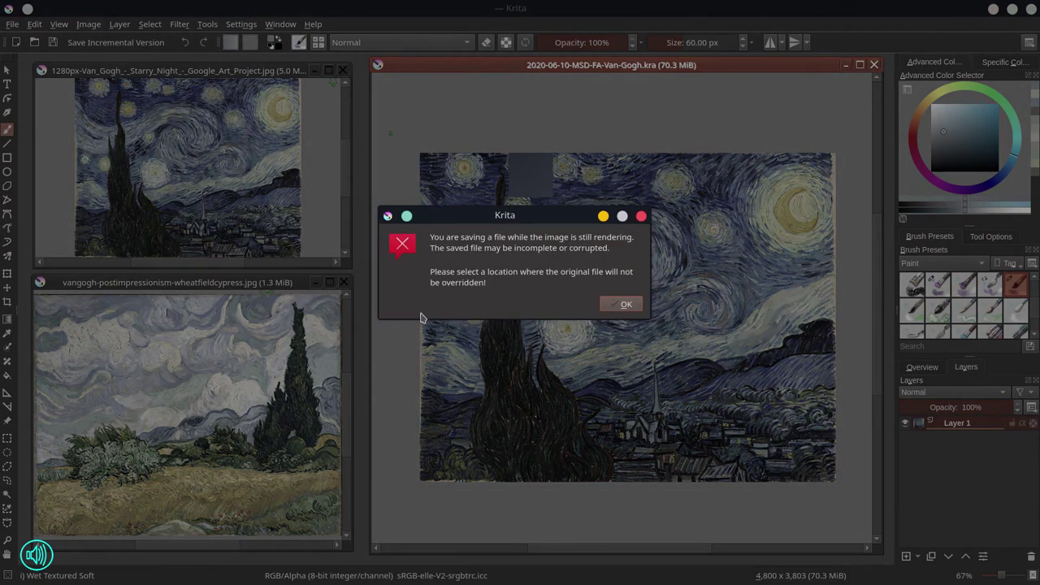
{"action": "left_click", "coordinate": [619, 306]}
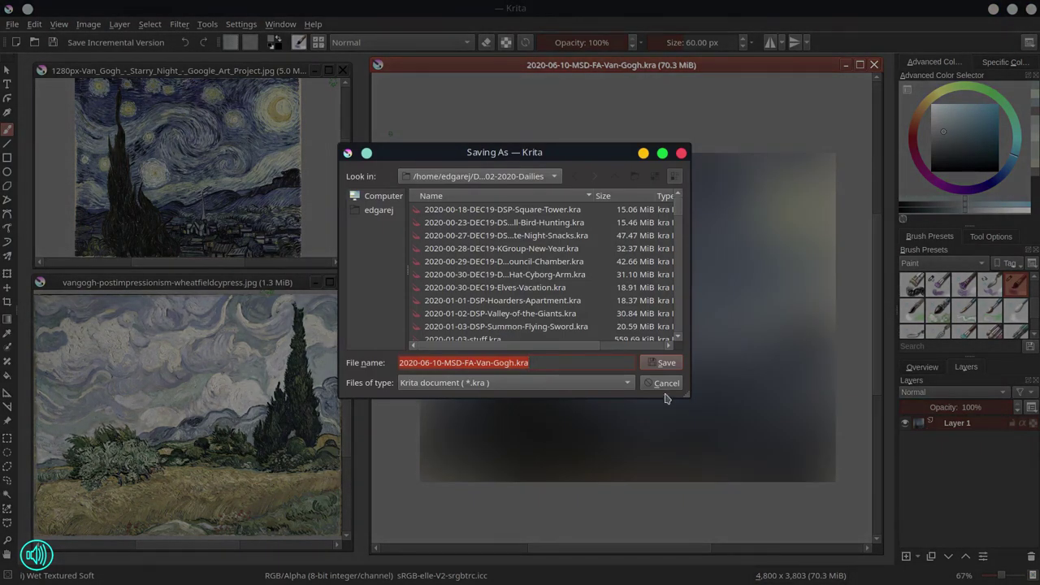
{"action": "left_click", "coordinate": [667, 386]}
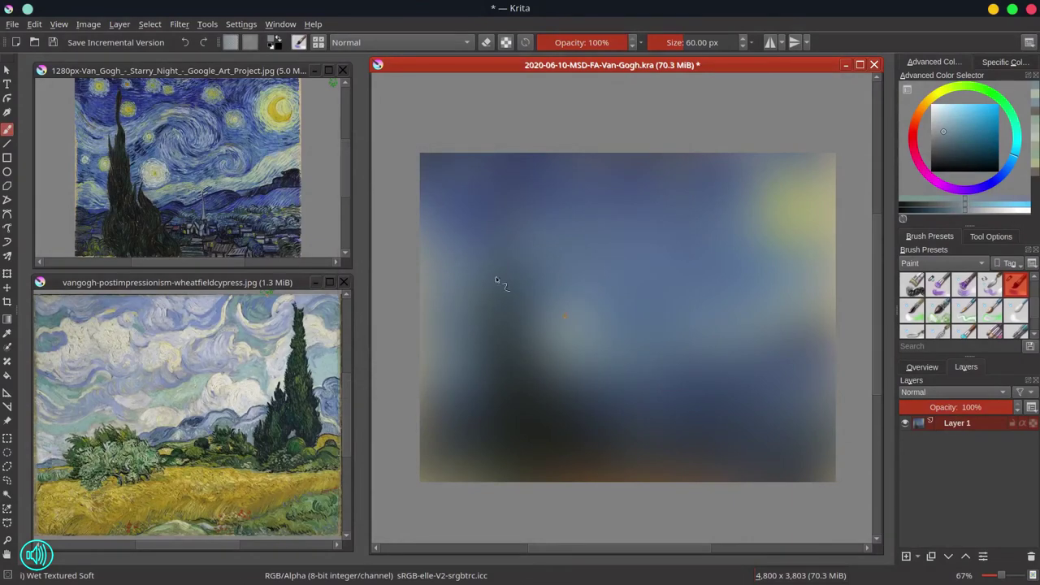
Save the blurred painting and show the canvas overview
{"action": "left_click", "coordinate": [54, 44]}
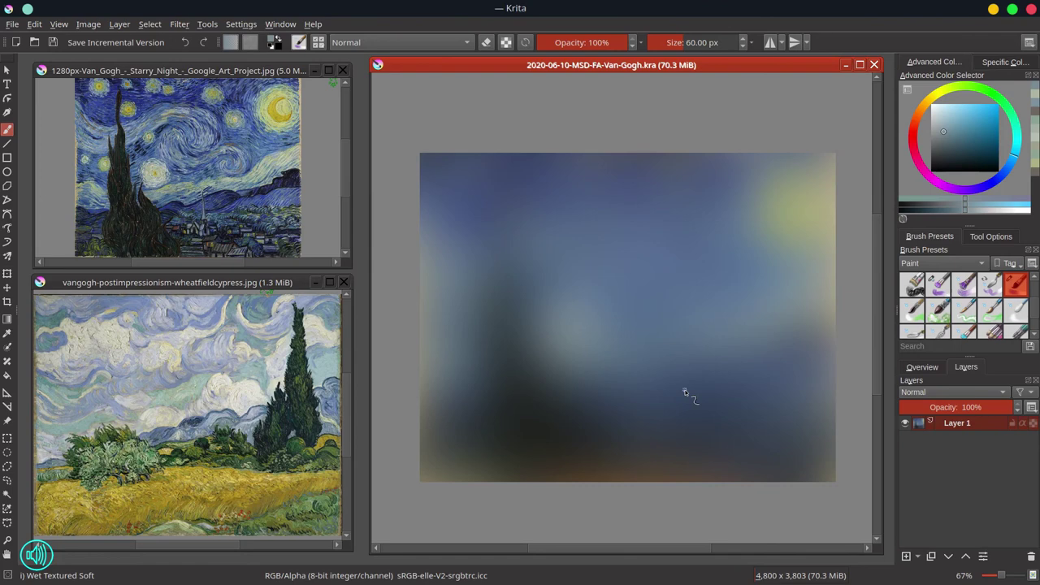
{"action": "left_click", "coordinate": [922, 366]}
Set up the Basic-5 Size Opacity brush at 36.83 px with a near-black colour
{"action": "scroll", "coordinate": [1033, 297], "scroll_direction": "up", "scroll_amount": 2}
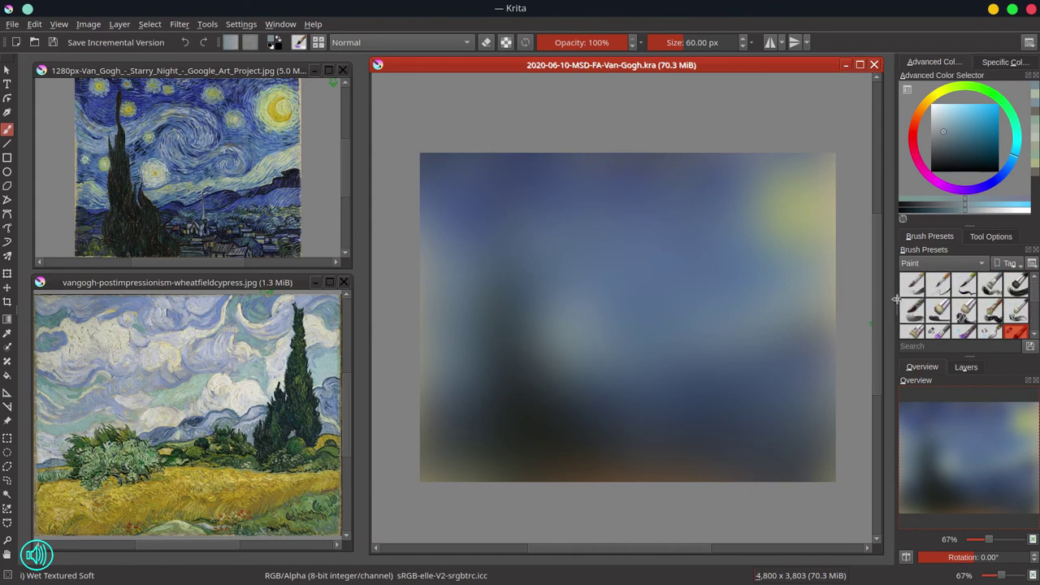
{"action": "left_click", "coordinate": [912, 284]}
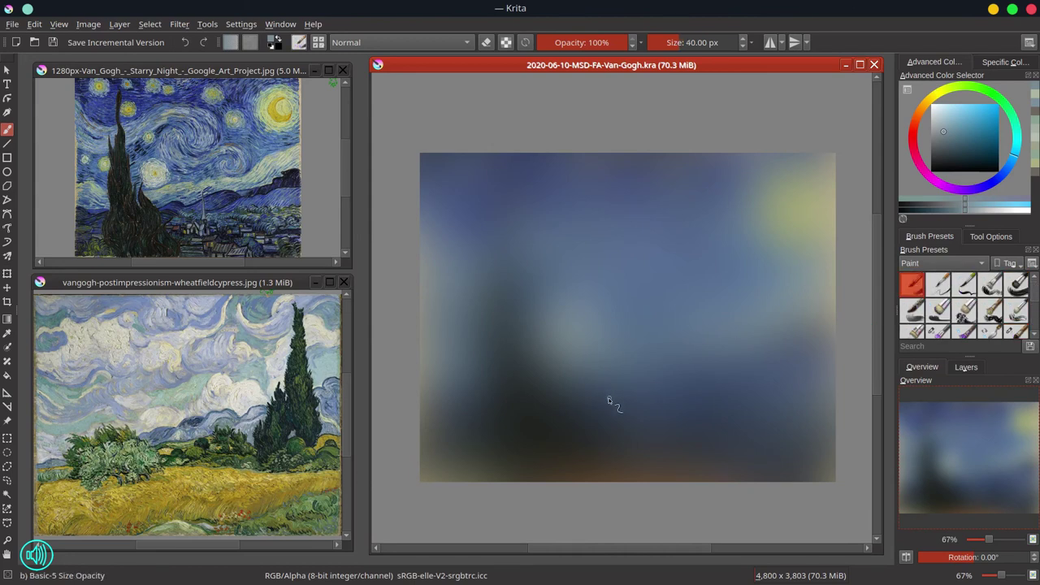
{"action": "left_click_drag", "start_coordinate": [609, 398], "coordinate": [607, 398], "text": "shift"}
{"action": "left_click", "coordinate": [934, 167]}
Sketch the jagged outline of the tall cypress and its smaller side spire over the dark blurred area of the canvas
{"action": "left_click_drag", "start_coordinate": [526, 169], "coordinate": [515, 215]}
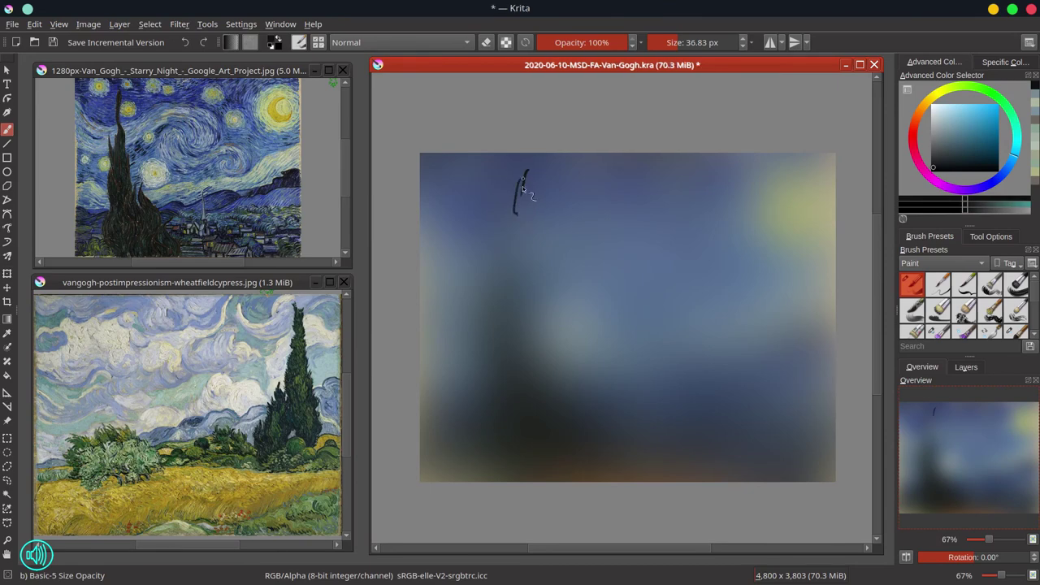
{"action": "mouse_move", "coordinate": [520, 171]}
{"action": "left_mouse_down"}
{"action": "mouse_move", "coordinate": [533, 212]}
{"action": "mouse_move", "coordinate": [523, 249]}
{"action": "mouse_move", "coordinate": [517, 216]}
{"action": "mouse_move", "coordinate": [514, 277]}
{"action": "mouse_move", "coordinate": [534, 252]}
{"action": "mouse_move", "coordinate": [538, 266]}
{"action": "mouse_move", "coordinate": [505, 311]}
{"action": "left_mouse_up"}
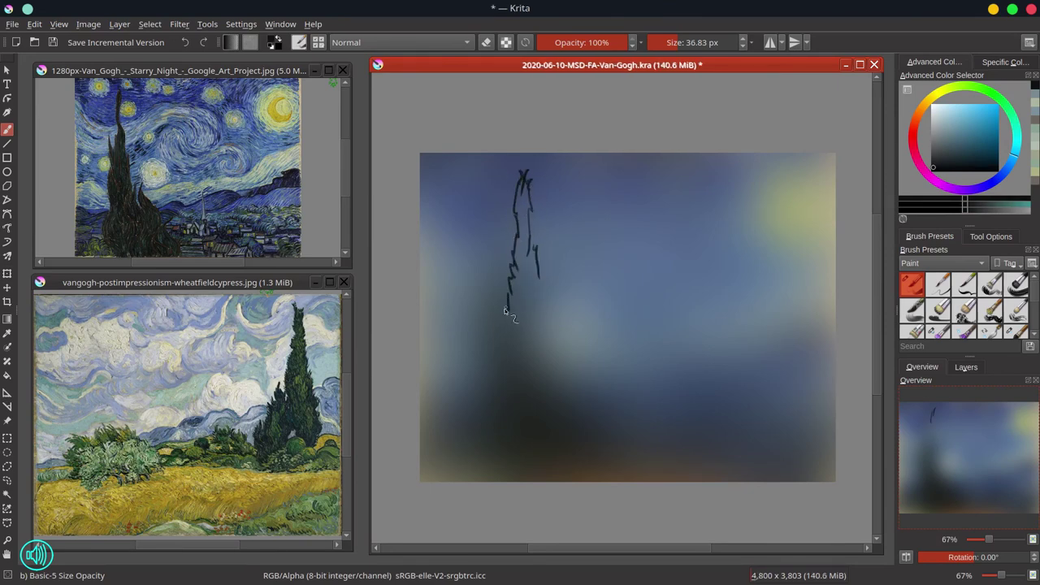
{"action": "left_click_drag", "start_coordinate": [498, 381], "coordinate": [488, 395]}
{"action": "left_click_drag", "start_coordinate": [505, 348], "coordinate": [500, 421]}
{"action": "left_click_drag", "start_coordinate": [538, 275], "coordinate": [541, 345]}
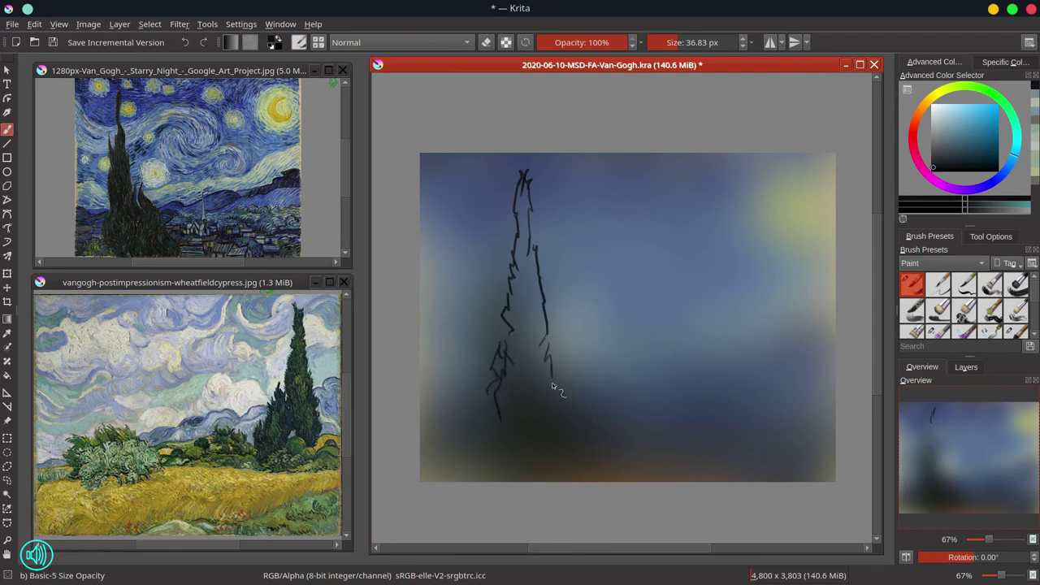
{"action": "mouse_move", "coordinate": [552, 386]}
{"action": "left_mouse_down"}
{"action": "mouse_move", "coordinate": [570, 352]}
{"action": "mouse_move", "coordinate": [590, 443]}
{"action": "left_mouse_up"}
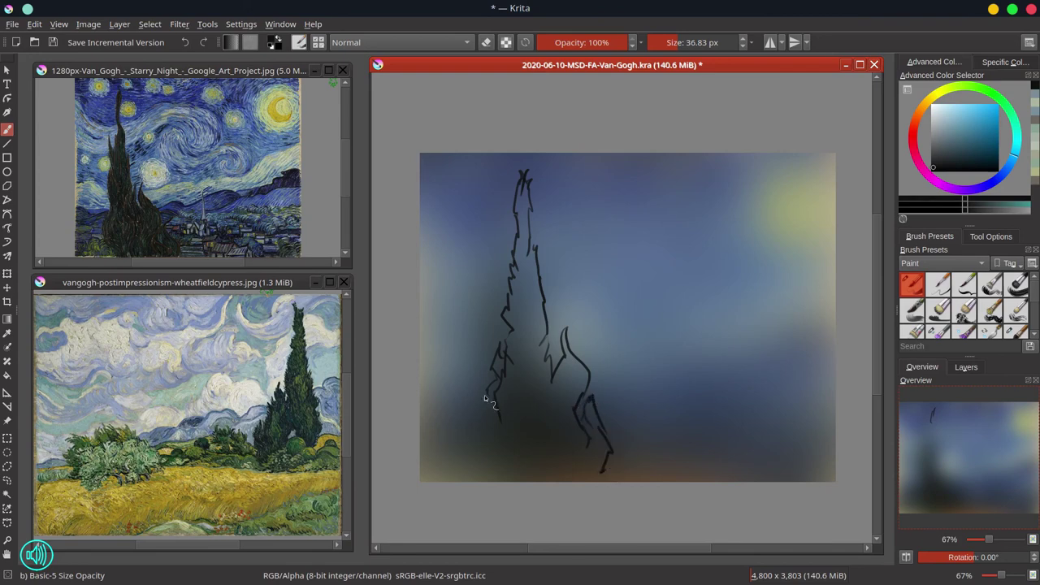
{"action": "mouse_move", "coordinate": [493, 411]}
{"action": "left_mouse_down"}
{"action": "mouse_move", "coordinate": [487, 456]}
{"action": "mouse_move", "coordinate": [501, 472]}
{"action": "left_mouse_up"}
Minimize the wheat field reference and enlarge the Starry Night reference window to the full workspace height
{"action": "left_click", "coordinate": [309, 283]}
{"action": "left_click", "coordinate": [315, 282]}
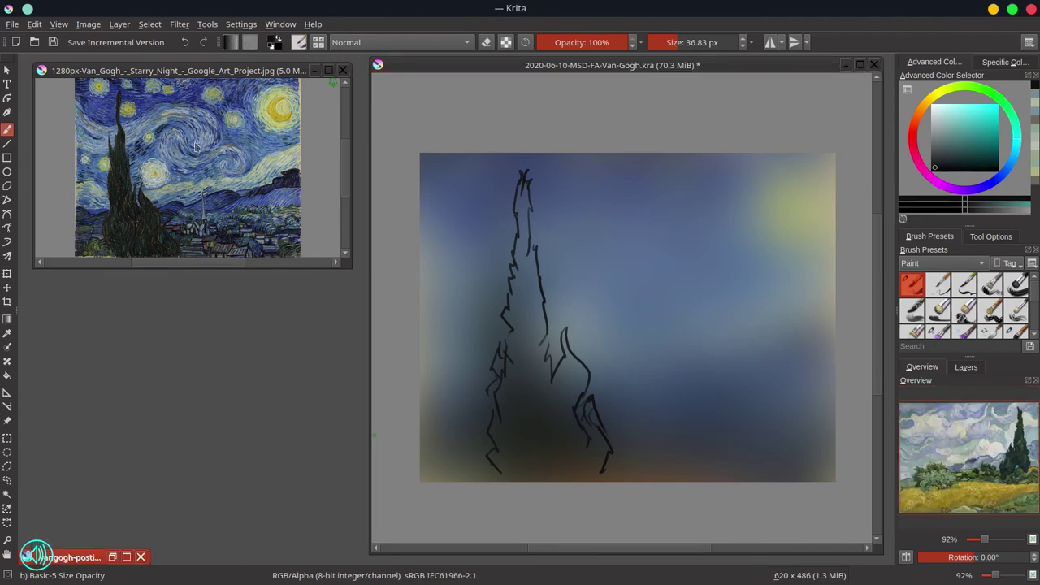
{"action": "left_click_drag", "start_coordinate": [215, 541], "coordinate": [214, 554]}
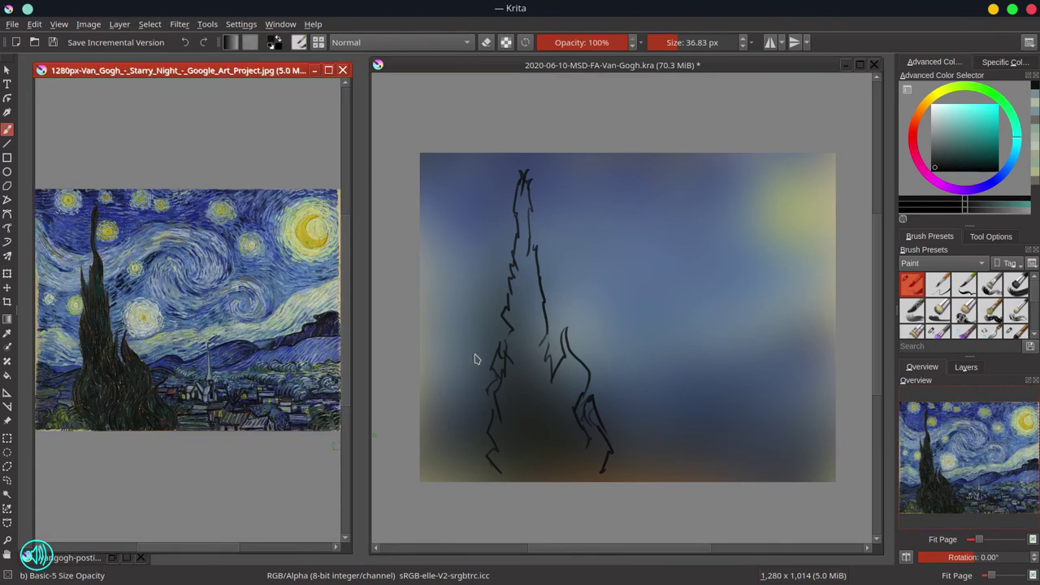
Sketch the rolling hill lines on both sides of the cypress across the canvas
{"action": "scroll", "coordinate": [561, 367], "scroll_direction": "down", "scroll_amount": 3}
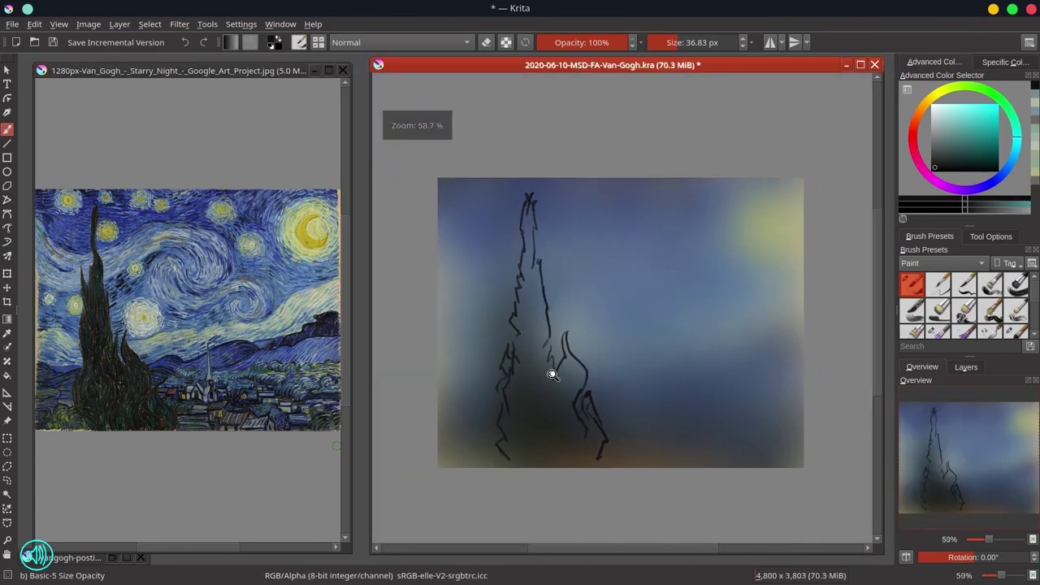
{"action": "left_click_drag", "start_coordinate": [575, 374], "coordinate": [532, 361]}
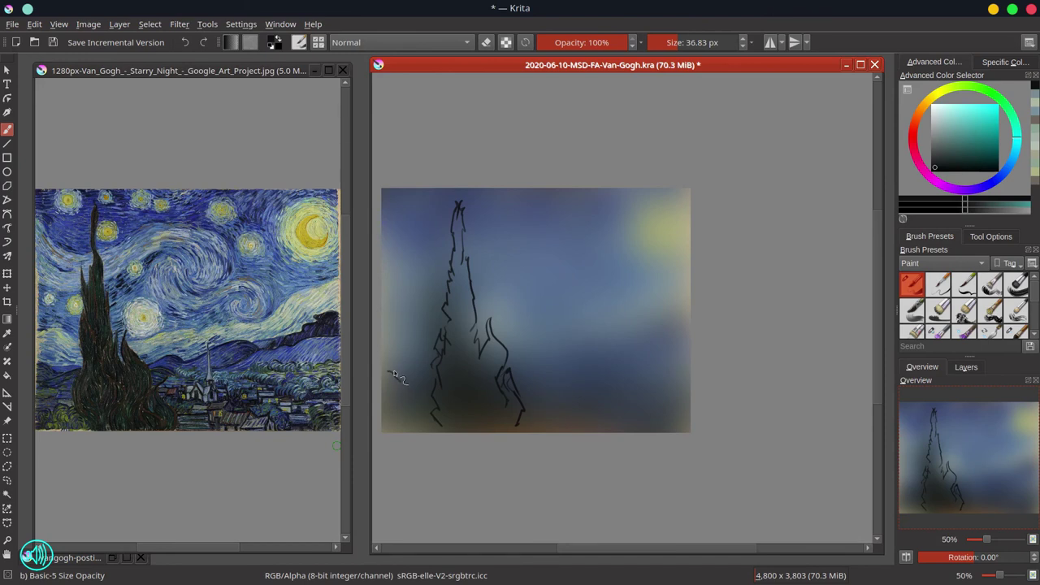
{"action": "left_click_drag", "start_coordinate": [409, 382], "coordinate": [441, 368]}
{"action": "mouse_move", "coordinate": [531, 358]}
{"action": "left_mouse_down"}
{"action": "mouse_move", "coordinate": [666, 349]}
{"action": "mouse_move", "coordinate": [692, 343]}
{"action": "left_mouse_up"}
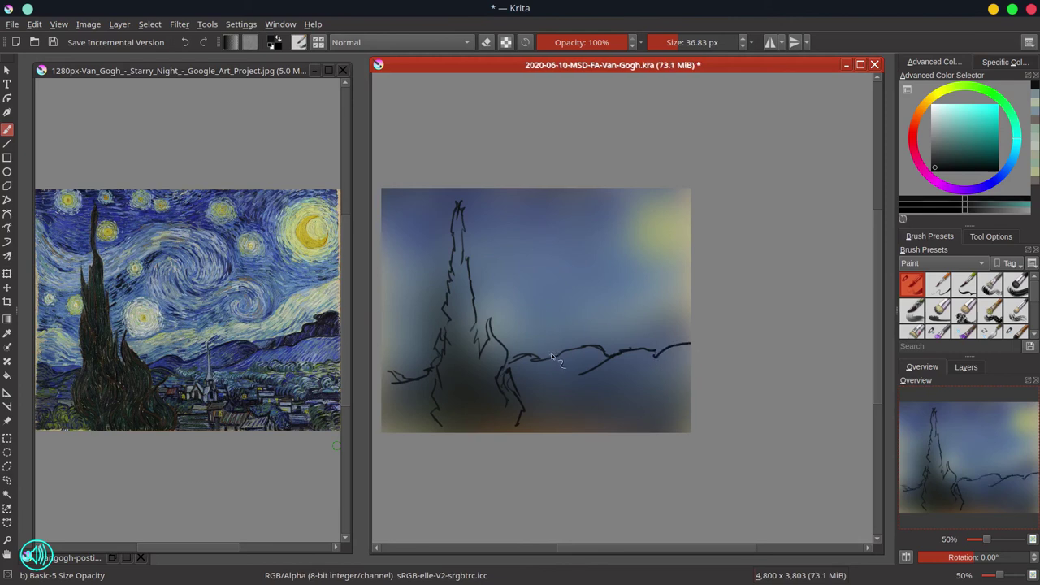
Sketch the church with its steeple, the village houses and rounded trees, and the small house with bushes at the canvas's lower-left corner
{"action": "mouse_move", "coordinate": [557, 346]}
{"action": "left_mouse_down"}
{"action": "mouse_move", "coordinate": [556, 386]}
{"action": "mouse_move", "coordinate": [564, 384]}
{"action": "mouse_move", "coordinate": [546, 374]}
{"action": "mouse_move", "coordinate": [544, 395]}
{"action": "mouse_move", "coordinate": [565, 398]}
{"action": "mouse_move", "coordinate": [536, 378]}
{"action": "mouse_move", "coordinate": [546, 382]}
{"action": "mouse_move", "coordinate": [543, 405]}
{"action": "mouse_move", "coordinate": [524, 386]}
{"action": "mouse_move", "coordinate": [581, 394]}
{"action": "mouse_move", "coordinate": [558, 368]}
{"action": "mouse_move", "coordinate": [578, 388]}
{"action": "mouse_move", "coordinate": [567, 344]}
{"action": "mouse_move", "coordinate": [544, 394]}
{"action": "left_mouse_up"}
{"action": "mouse_move", "coordinate": [536, 371]}
{"action": "left_mouse_down"}
{"action": "mouse_move", "coordinate": [628, 385]}
{"action": "mouse_move", "coordinate": [645, 377]}
{"action": "mouse_move", "coordinate": [636, 368]}
{"action": "mouse_move", "coordinate": [672, 366]}
{"action": "mouse_move", "coordinate": [648, 397]}
{"action": "left_mouse_up"}
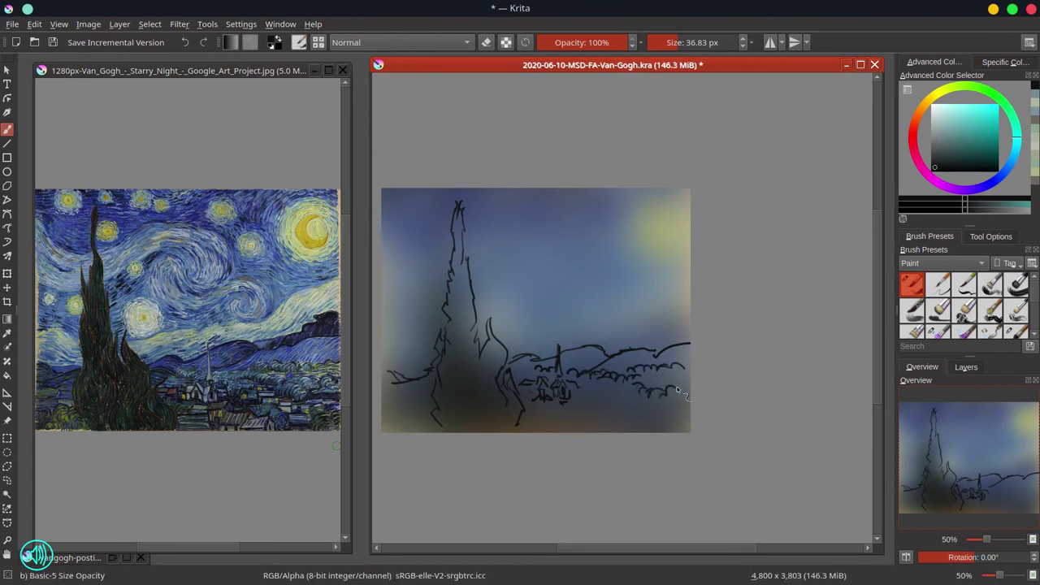
{"action": "mouse_move", "coordinate": [571, 382]}
{"action": "left_mouse_down"}
{"action": "mouse_move", "coordinate": [584, 410]}
{"action": "mouse_move", "coordinate": [563, 420]}
{"action": "mouse_move", "coordinate": [600, 422]}
{"action": "left_mouse_up"}
{"action": "left_click_drag", "start_coordinate": [579, 425], "coordinate": [597, 426]}
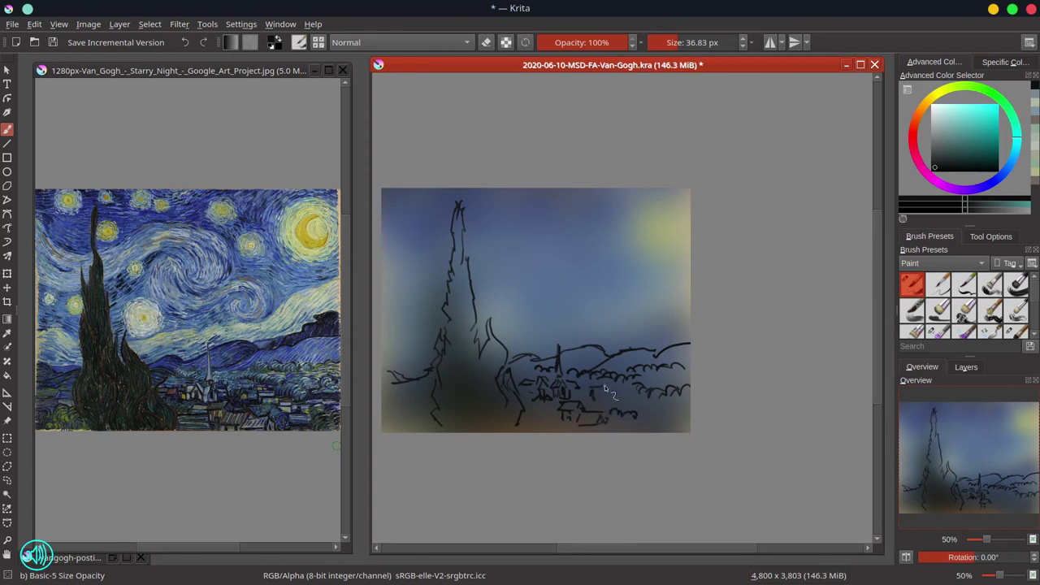
{"action": "left_click_drag", "start_coordinate": [599, 383], "coordinate": [615, 387]}
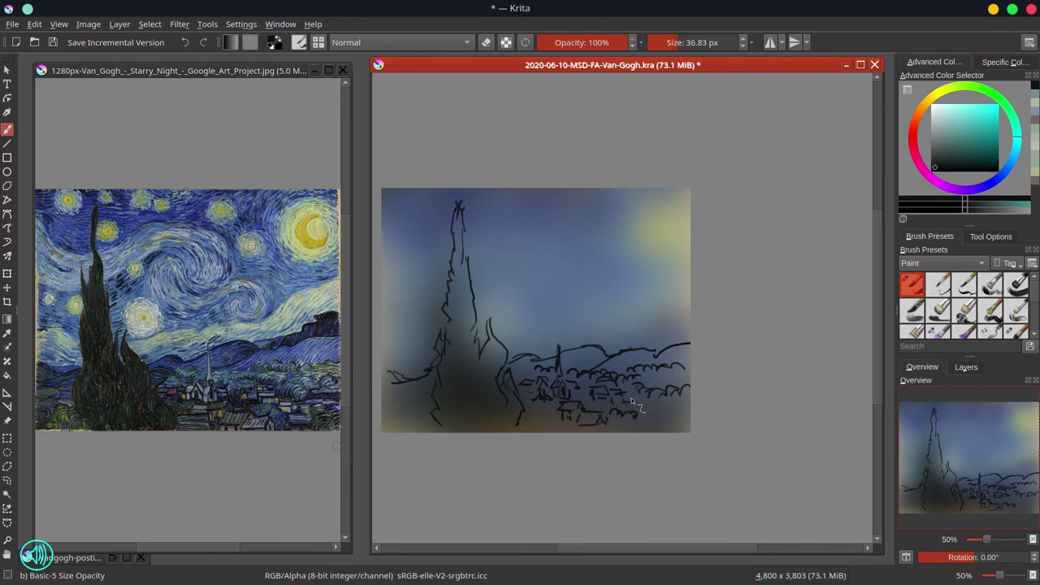
{"action": "left_click_drag", "start_coordinate": [636, 410], "coordinate": [665, 406]}
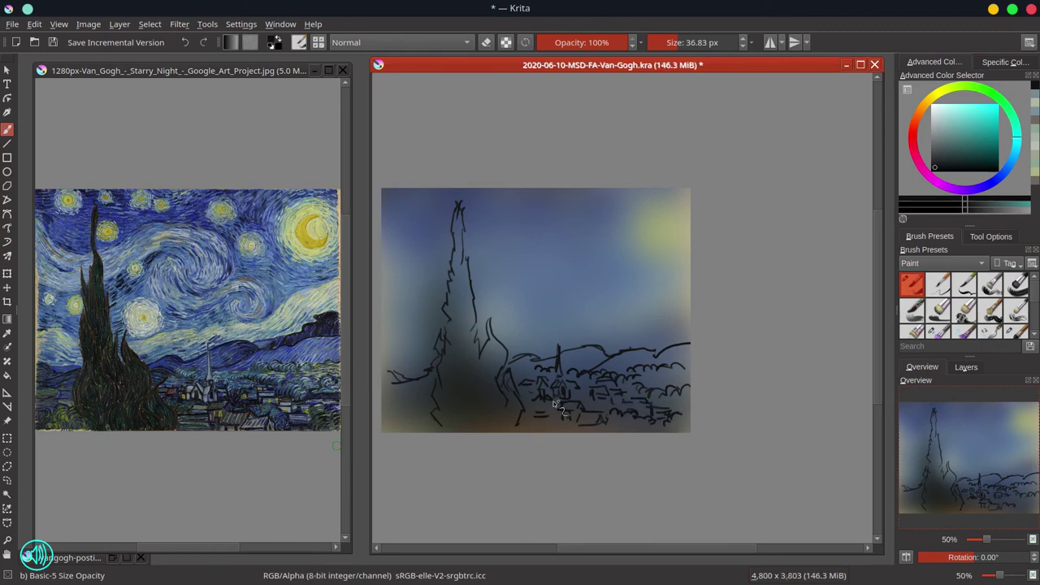
{"action": "mouse_move", "coordinate": [416, 420]}
{"action": "left_mouse_down"}
{"action": "mouse_move", "coordinate": [398, 427]}
{"action": "mouse_move", "coordinate": [430, 418]}
{"action": "mouse_move", "coordinate": [424, 406]}
{"action": "mouse_move", "coordinate": [435, 399]}
{"action": "mouse_move", "coordinate": [385, 431]}
{"action": "left_mouse_up"}
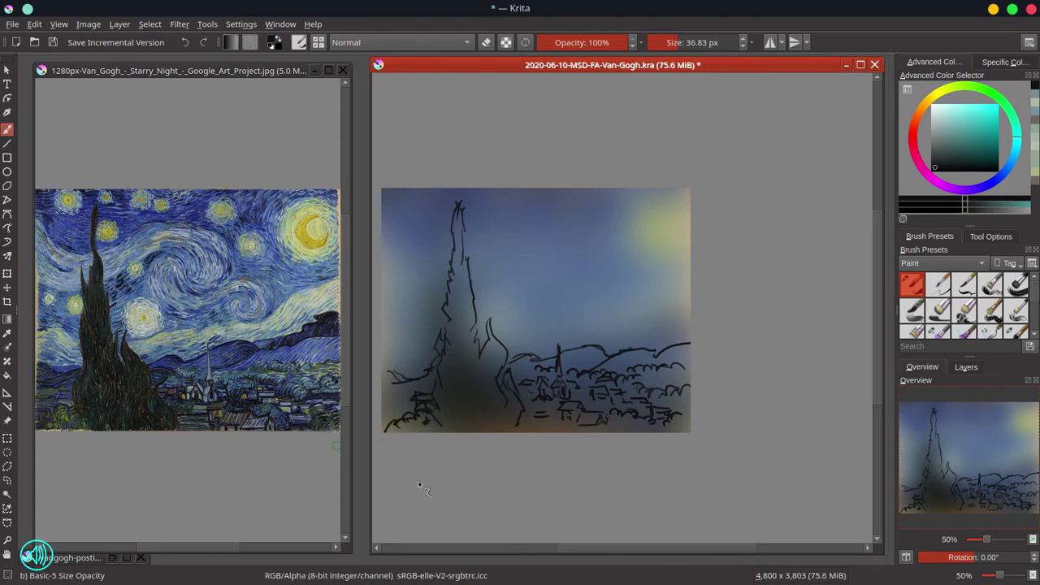
Restore the wheat field reference, resize both reference windows so they stack without overlapping, and make the painting active again
{"action": "left_click_drag", "start_coordinate": [222, 554], "coordinate": [223, 341]}
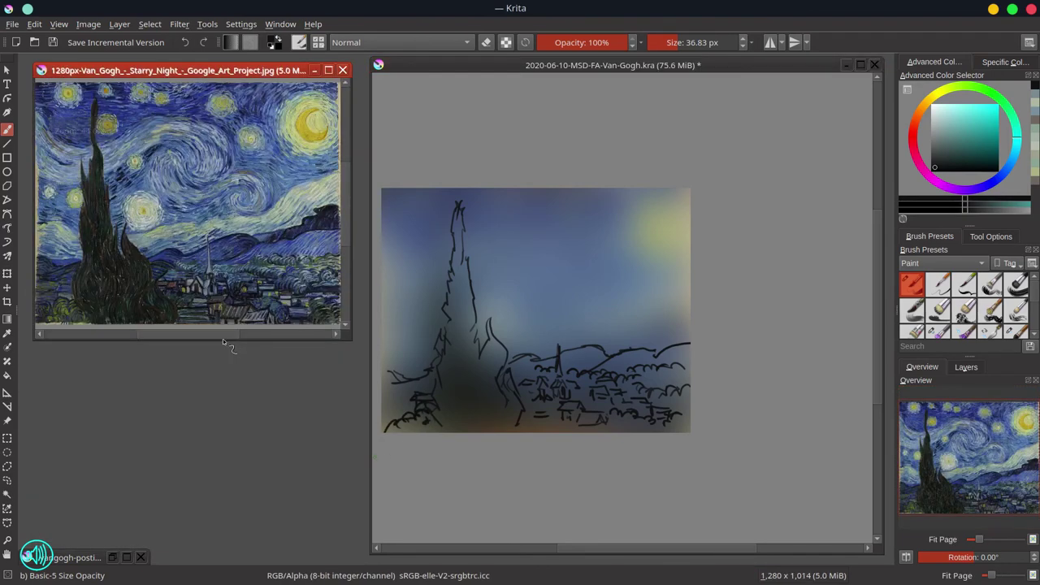
{"action": "left_click", "coordinate": [126, 558]}
{"action": "left_click", "coordinate": [1020, 24]}
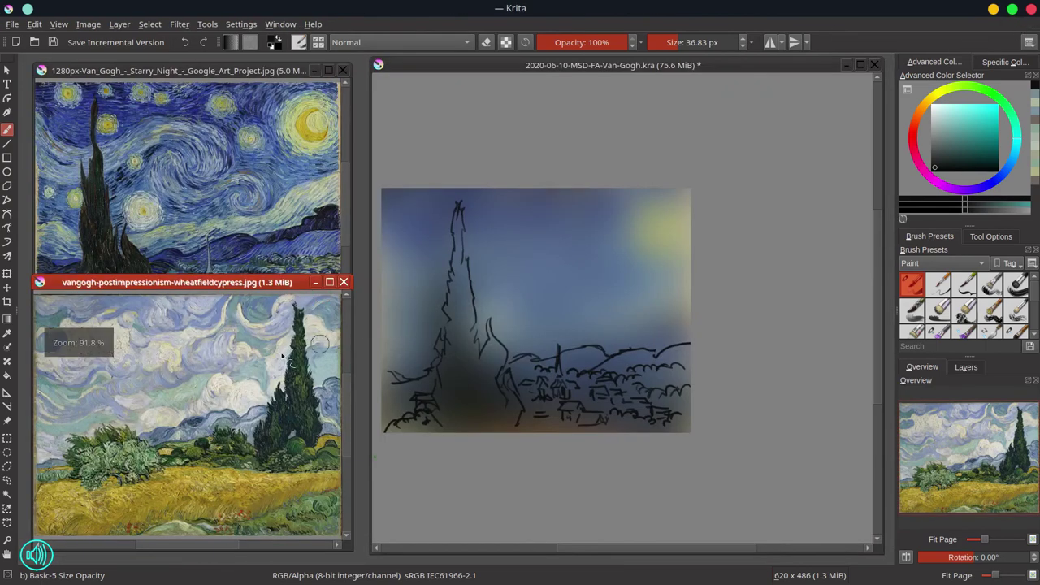
{"action": "left_click_drag", "start_coordinate": [223, 277], "coordinate": [222, 331]}
{"action": "left_click", "coordinate": [219, 73]}
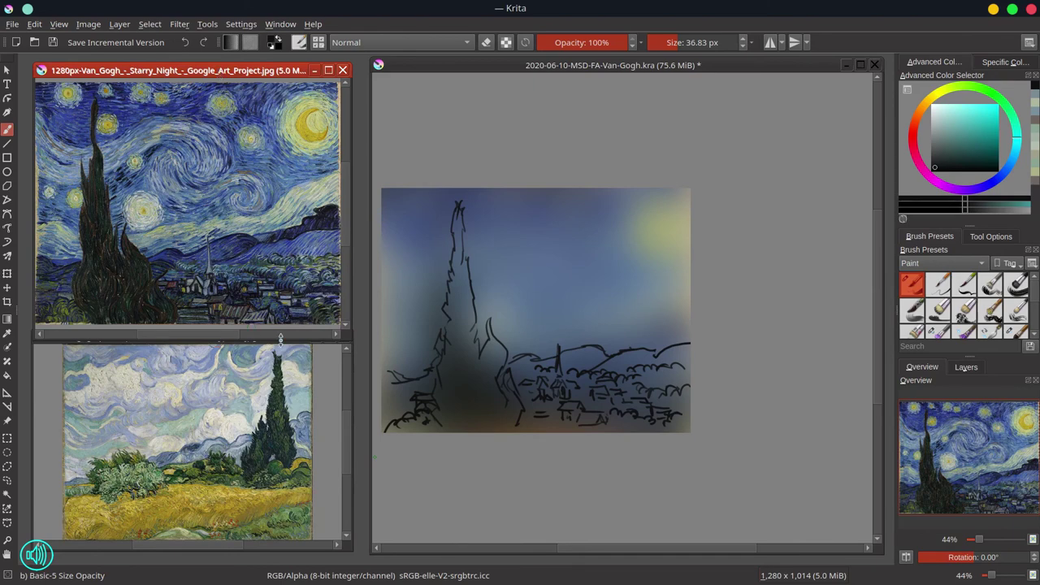
{"action": "left_click_drag", "start_coordinate": [281, 338], "coordinate": [283, 316]}
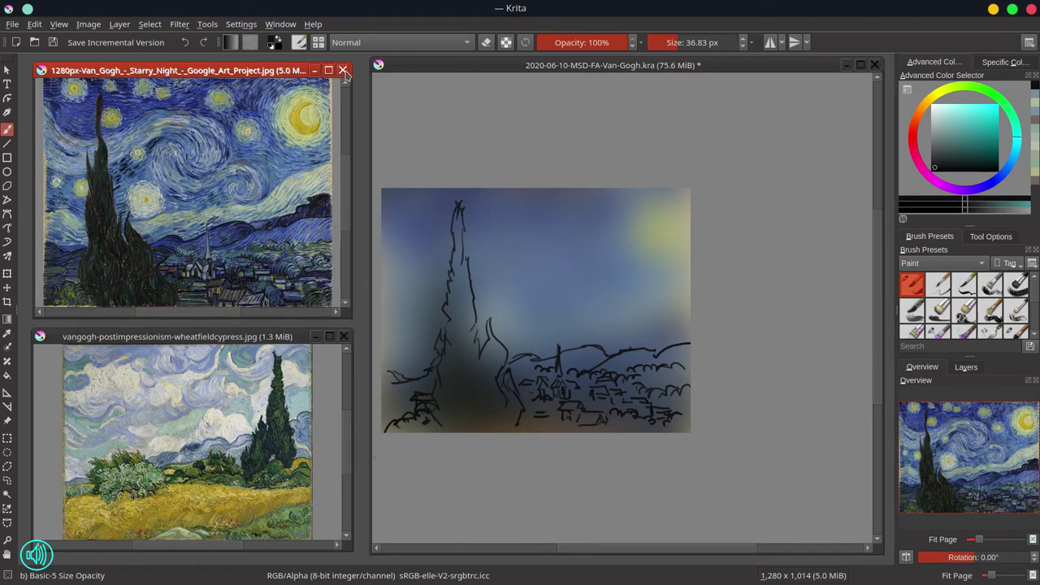
{"action": "left_click", "coordinate": [378, 65]}
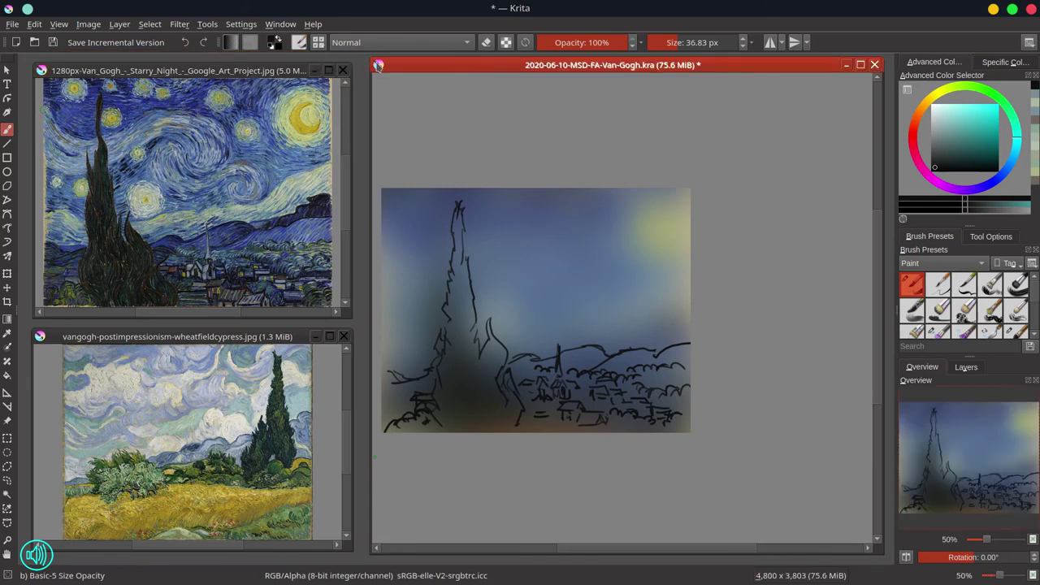
Save the painting, and paint teal clouds on both sides of the cypress with the Wet Textured Soft brush at about 376 px
{"action": "left_click", "coordinate": [53, 44]}
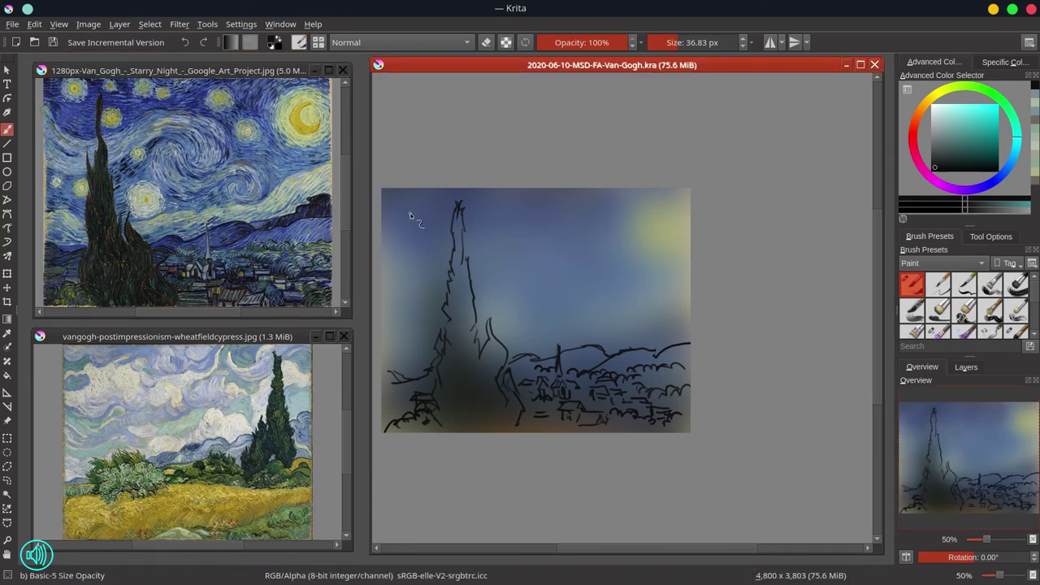
{"action": "scroll", "coordinate": [1036, 299], "scroll_direction": "down", "scroll_amount": 2}
{"action": "left_click", "coordinate": [1016, 290]}
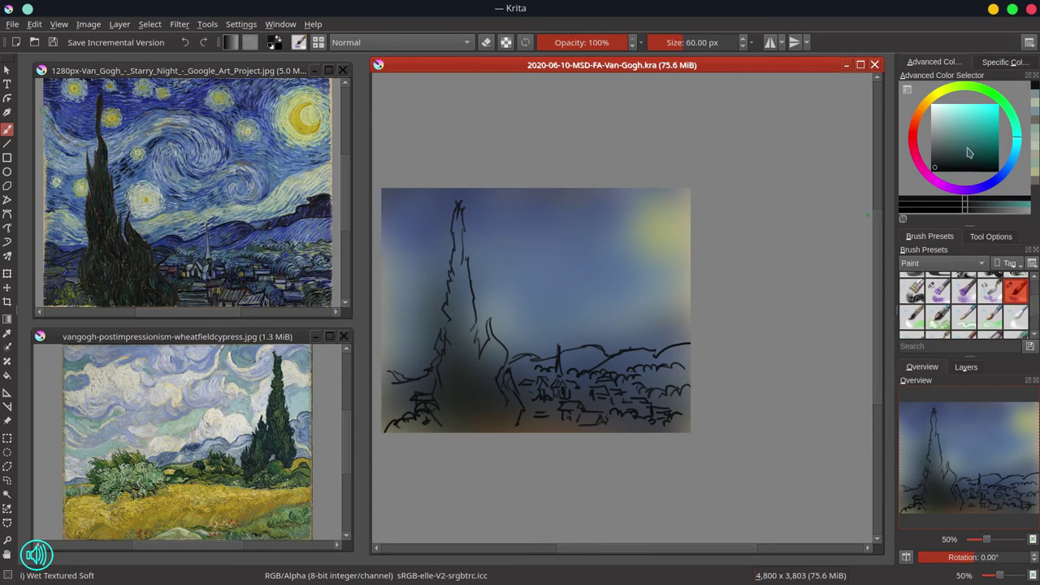
{"action": "left_click", "coordinate": [957, 130]}
{"action": "left_click", "coordinate": [1016, 126]}
{"action": "left_click_drag", "start_coordinate": [508, 266], "coordinate": [517, 269]}
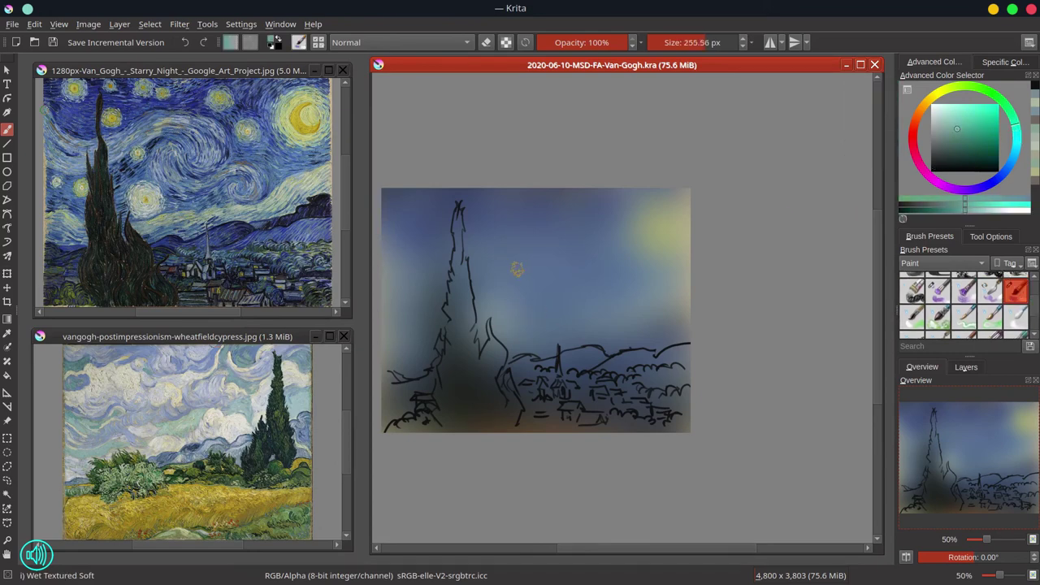
{"action": "key", "text": "bracketright"}
{"action": "left_click_drag", "start_coordinate": [420, 296], "coordinate": [407, 370]}
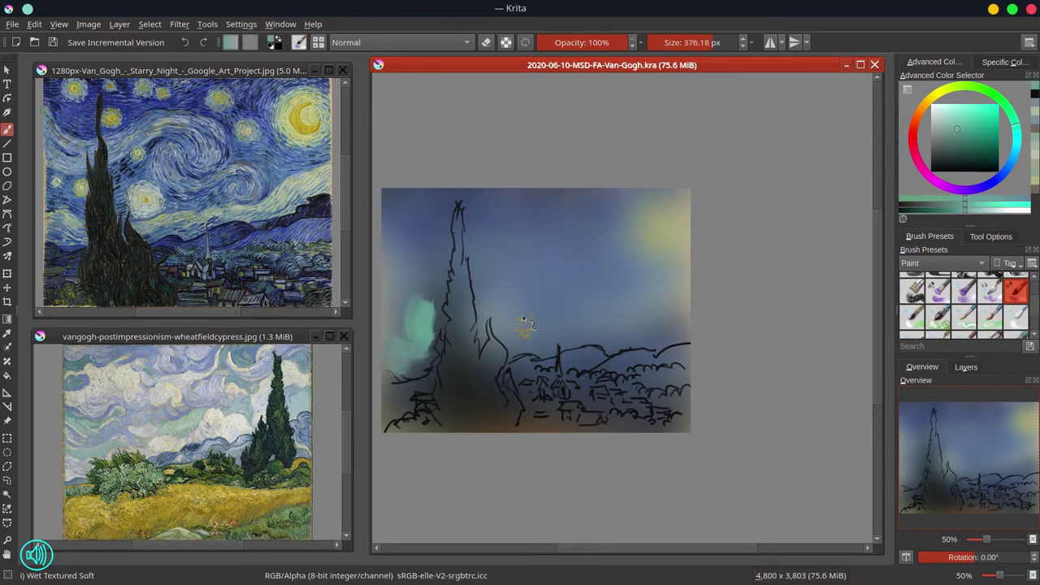
{"action": "mouse_move", "coordinate": [488, 308]}
{"action": "left_mouse_down"}
{"action": "mouse_move", "coordinate": [562, 319]}
{"action": "mouse_move", "coordinate": [590, 313]}
{"action": "mouse_move", "coordinate": [619, 279]}
{"action": "left_mouse_up"}
Paint a rounded cloud above the village hills in coral with a pale pink centre, and highlight it in pale mint
{"action": "left_click", "coordinate": [916, 124]}
{"action": "left_click", "coordinate": [973, 116]}
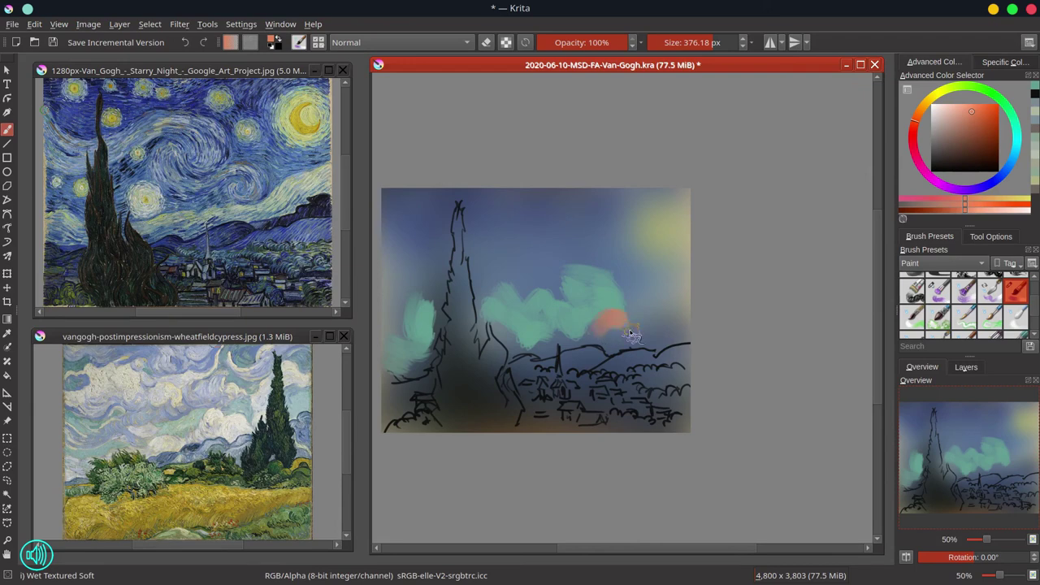
{"action": "mouse_move", "coordinate": [631, 334]}
{"action": "left_mouse_down"}
{"action": "mouse_move", "coordinate": [611, 345]}
{"action": "mouse_move", "coordinate": [621, 340]}
{"action": "mouse_move", "coordinate": [603, 340]}
{"action": "mouse_move", "coordinate": [595, 317]}
{"action": "mouse_move", "coordinate": [630, 312]}
{"action": "left_mouse_up"}
{"action": "left_click", "coordinate": [948, 109]}
{"action": "left_click", "coordinate": [973, 113]}
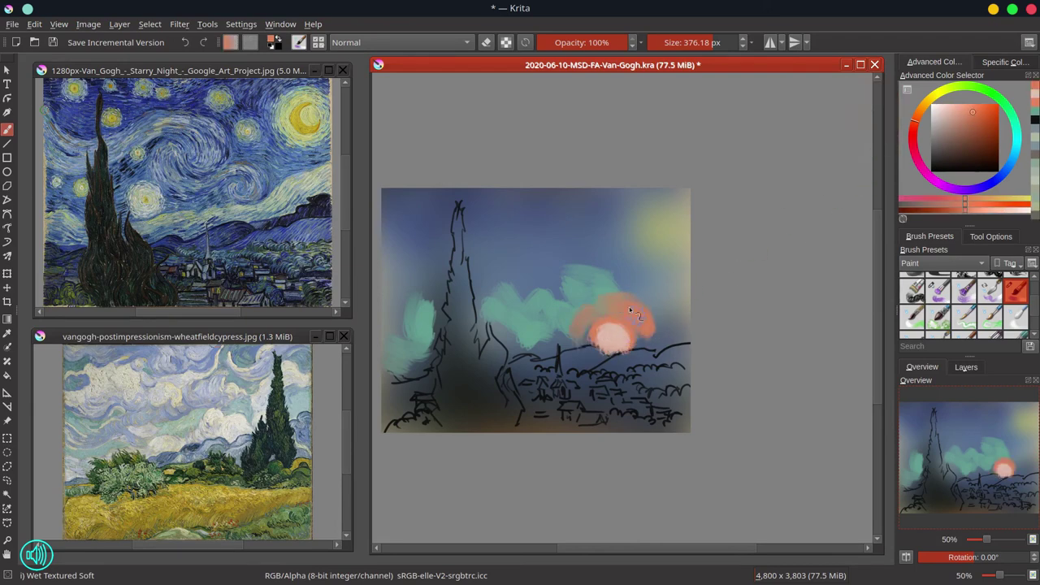
{"action": "mouse_move", "coordinate": [555, 338]}
{"action": "left_mouse_down"}
{"action": "mouse_move", "coordinate": [521, 342]}
{"action": "mouse_move", "coordinate": [541, 329]}
{"action": "mouse_move", "coordinate": [603, 341]}
{"action": "mouse_move", "coordinate": [663, 332]}
{"action": "mouse_move", "coordinate": [579, 346]}
{"action": "mouse_move", "coordinate": [548, 329]}
{"action": "mouse_move", "coordinate": [634, 321]}
{"action": "mouse_move", "coordinate": [586, 341]}
{"action": "mouse_move", "coordinate": [655, 329]}
{"action": "left_mouse_up"}
{"action": "left_click", "coordinate": [539, 322], "text": "ctrl"}
{"action": "left_click", "coordinate": [959, 124]}
{"action": "left_click", "coordinate": [940, 111]}
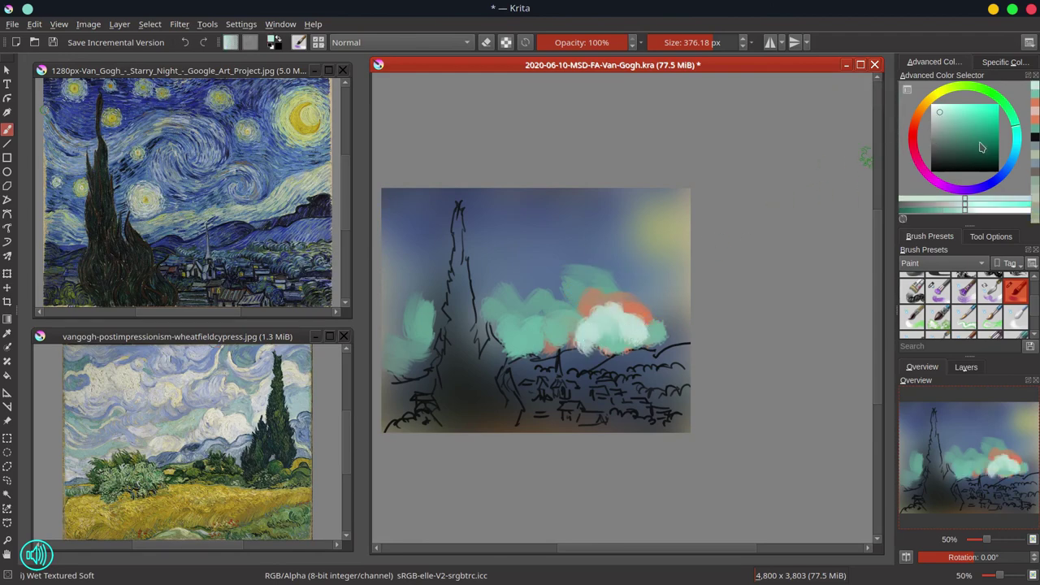
Cover the sky on both sides of the cypress with loose, wide teal strokes
{"action": "left_click", "coordinate": [1018, 144]}
{"action": "left_click", "coordinate": [536, 328], "text": "ctrl"}
{"action": "mouse_move", "coordinate": [526, 198]}
{"action": "left_mouse_down"}
{"action": "mouse_move", "coordinate": [484, 197]}
{"action": "mouse_move", "coordinate": [474, 220]}
{"action": "mouse_move", "coordinate": [496, 291]}
{"action": "mouse_move", "coordinate": [547, 242]}
{"action": "mouse_move", "coordinate": [607, 213]}
{"action": "mouse_move", "coordinate": [624, 221]}
{"action": "mouse_move", "coordinate": [630, 257]}
{"action": "mouse_move", "coordinate": [685, 317]}
{"action": "mouse_move", "coordinate": [574, 196]}
{"action": "mouse_move", "coordinate": [421, 242]}
{"action": "mouse_move", "coordinate": [425, 207]}
{"action": "mouse_move", "coordinate": [388, 192]}
{"action": "mouse_move", "coordinate": [418, 326]}
{"action": "mouse_move", "coordinate": [460, 314]}
{"action": "left_mouse_up"}
{"action": "left_click", "coordinate": [1006, 104]}
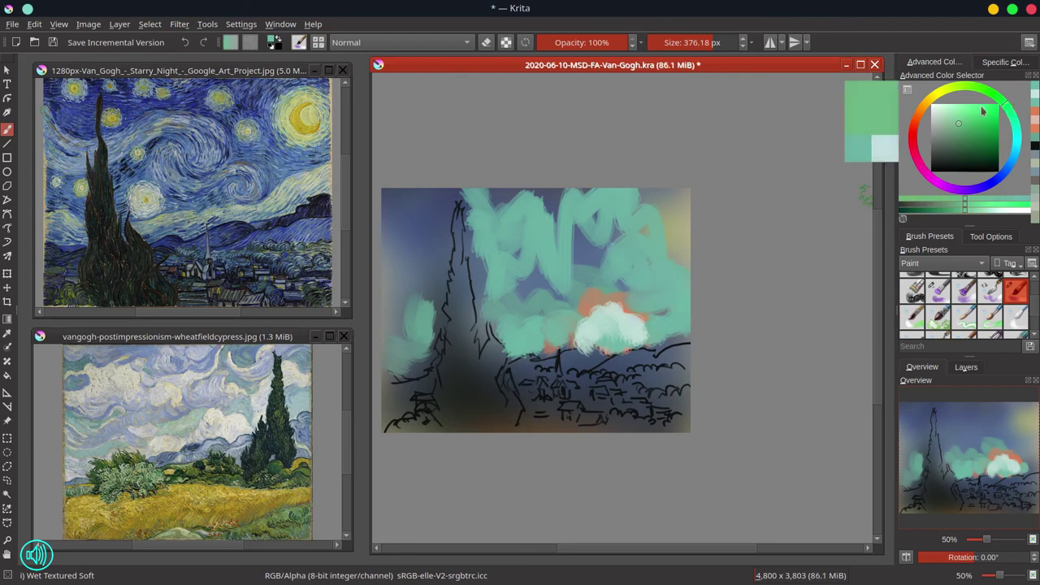
{"action": "left_click", "coordinate": [965, 131]}
{"action": "left_click_drag", "start_coordinate": [461, 284], "coordinate": [385, 284]}
Fill the cypress from its tip to its broad base with green and dark green, using a brush of about 205 px
{"action": "key", "text": "["}
{"action": "mouse_move", "coordinate": [458, 207]}
{"action": "left_mouse_down"}
{"action": "mouse_move", "coordinate": [473, 285]}
{"action": "mouse_move", "coordinate": [465, 302]}
{"action": "left_mouse_up"}
{"action": "left_click", "coordinate": [952, 150]}
{"action": "mouse_move", "coordinate": [461, 217]}
{"action": "left_mouse_down"}
{"action": "mouse_move", "coordinate": [455, 312]}
{"action": "mouse_move", "coordinate": [464, 268]}
{"action": "left_mouse_up"}
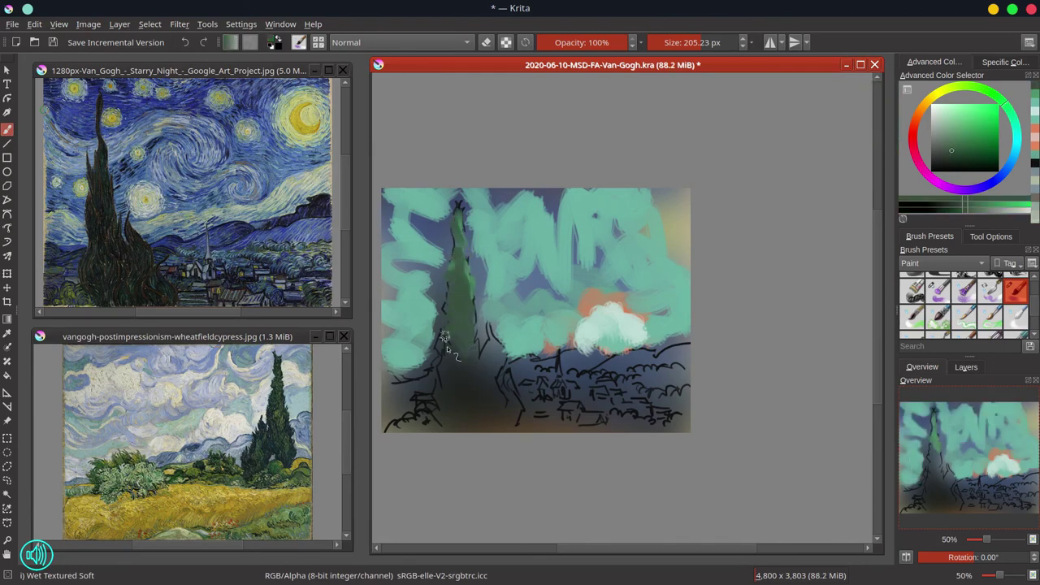
{"action": "mouse_move", "coordinate": [446, 336]}
{"action": "left_mouse_down"}
{"action": "mouse_move", "coordinate": [465, 363]}
{"action": "mouse_move", "coordinate": [487, 360]}
{"action": "mouse_move", "coordinate": [446, 370]}
{"action": "mouse_move", "coordinate": [447, 416]}
{"action": "mouse_move", "coordinate": [496, 362]}
{"action": "mouse_move", "coordinate": [484, 407]}
{"action": "mouse_move", "coordinate": [495, 424]}
{"action": "mouse_move", "coordinate": [508, 400]}
{"action": "mouse_move", "coordinate": [515, 412]}
{"action": "mouse_move", "coordinate": [503, 377]}
{"action": "mouse_move", "coordinate": [499, 423]}
{"action": "left_mouse_up"}
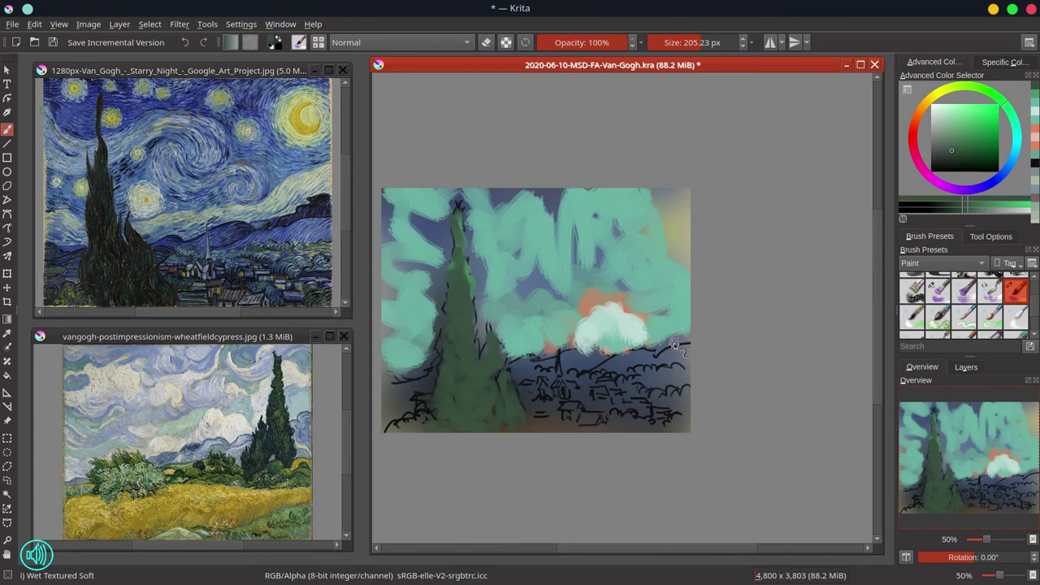
Dab an orange accent near the church and paint the village tree rows in bright and dark green with a brush of about 79 px
{"action": "left_click", "coordinate": [922, 112]}
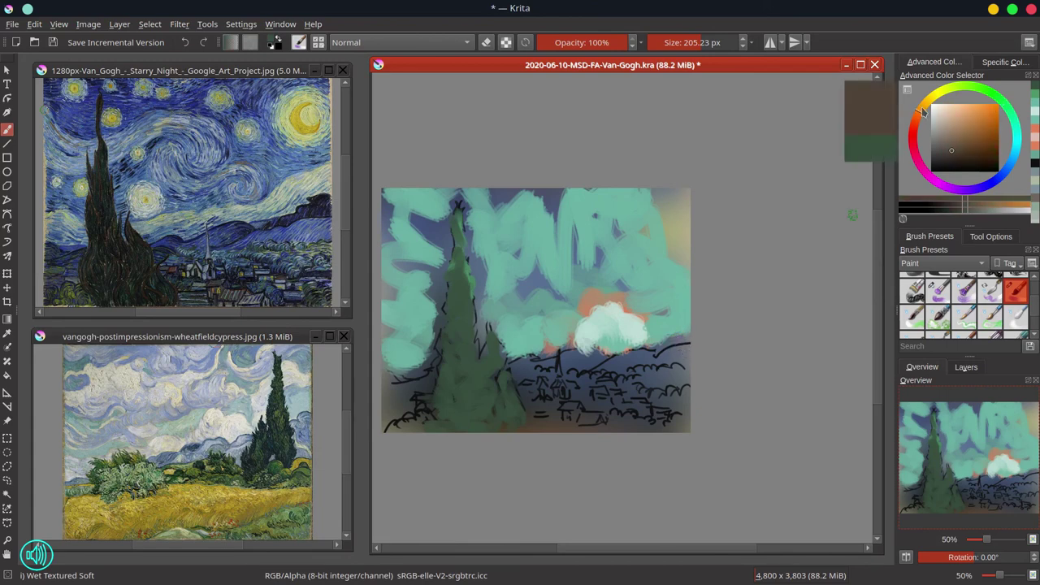
{"action": "left_click_drag", "start_coordinate": [960, 125], "coordinate": [965, 115]}
{"action": "left_click_drag", "start_coordinate": [580, 376], "coordinate": [569, 376]}
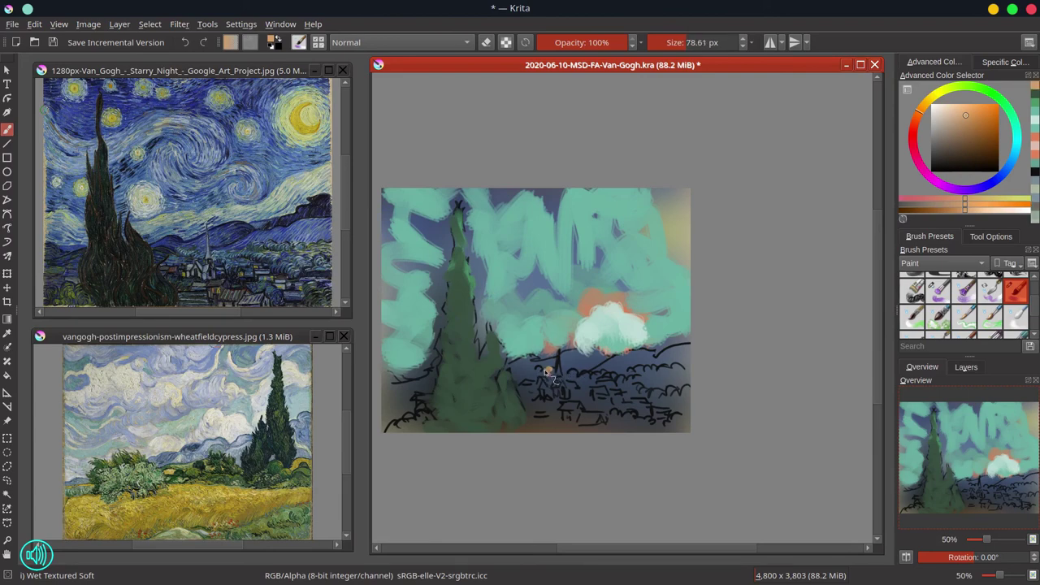
{"action": "left_click", "coordinate": [996, 96]}
{"action": "left_click", "coordinate": [964, 122]}
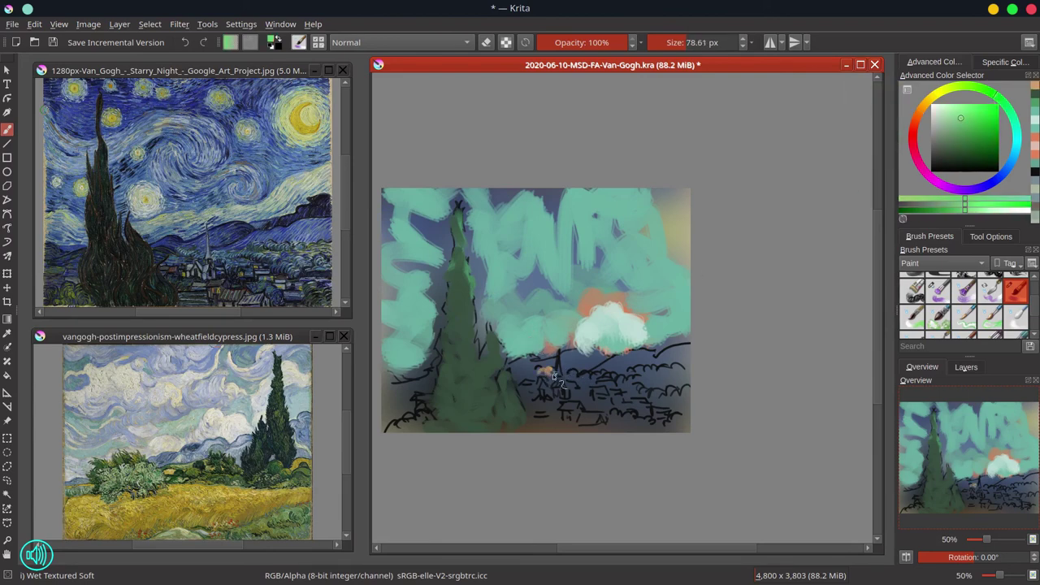
{"action": "mouse_move", "coordinate": [543, 376]}
{"action": "left_mouse_down"}
{"action": "mouse_move", "coordinate": [678, 374]}
{"action": "mouse_move", "coordinate": [651, 390]}
{"action": "mouse_move", "coordinate": [665, 397]}
{"action": "mouse_move", "coordinate": [677, 392]}
{"action": "mouse_move", "coordinate": [629, 389]}
{"action": "mouse_move", "coordinate": [644, 373]}
{"action": "mouse_move", "coordinate": [662, 386]}
{"action": "mouse_move", "coordinate": [680, 371]}
{"action": "mouse_move", "coordinate": [649, 379]}
{"action": "mouse_move", "coordinate": [688, 383]}
{"action": "mouse_move", "coordinate": [587, 383]}
{"action": "left_mouse_up"}
{"action": "left_click", "coordinate": [958, 142]}
{"action": "left_click", "coordinate": [949, 152]}
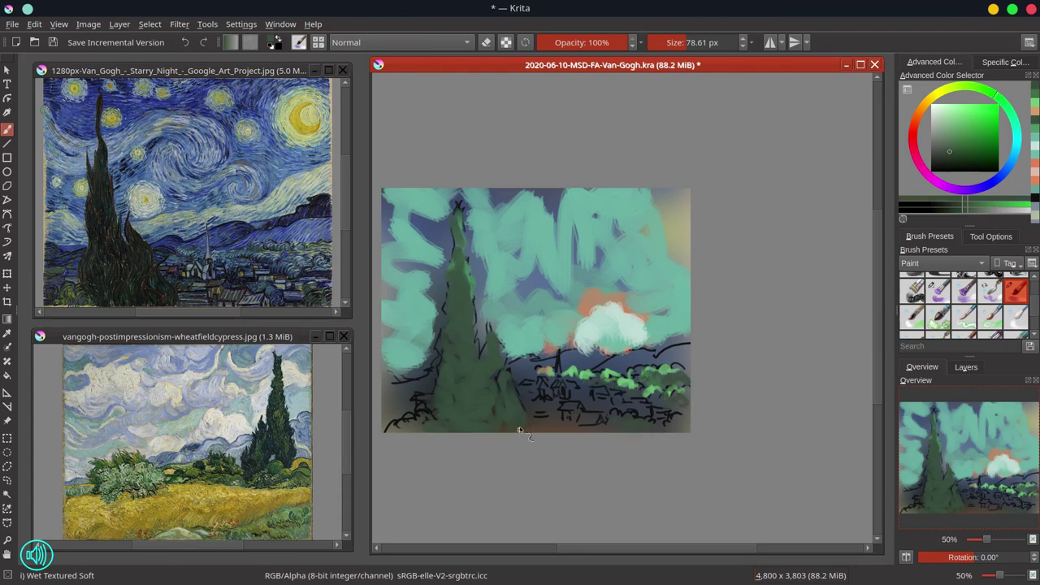
Paint a pale green patch beside the cypress's base, and colour the church steeple and nearby houses in tan and grey-brown
{"action": "left_click", "coordinate": [952, 122]}
{"action": "left_click_drag", "start_coordinate": [553, 413], "coordinate": [546, 423]}
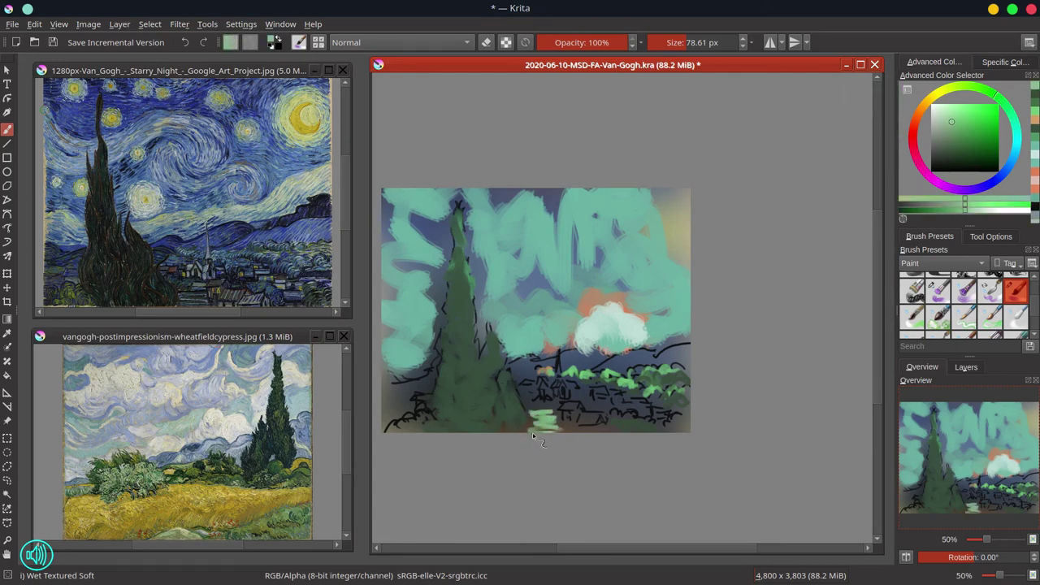
{"action": "left_click", "coordinate": [920, 109]}
{"action": "left_click_drag", "start_coordinate": [554, 386], "coordinate": [550, 392], "text": "shift"}
{"action": "left_click_drag", "start_coordinate": [559, 353], "coordinate": [562, 374]}
{"action": "mouse_move", "coordinate": [566, 381]}
{"action": "left_mouse_down"}
{"action": "mouse_move", "coordinate": [575, 383]}
{"action": "mouse_move", "coordinate": [545, 381]}
{"action": "mouse_move", "coordinate": [629, 396]}
{"action": "mouse_move", "coordinate": [619, 399]}
{"action": "left_mouse_up"}
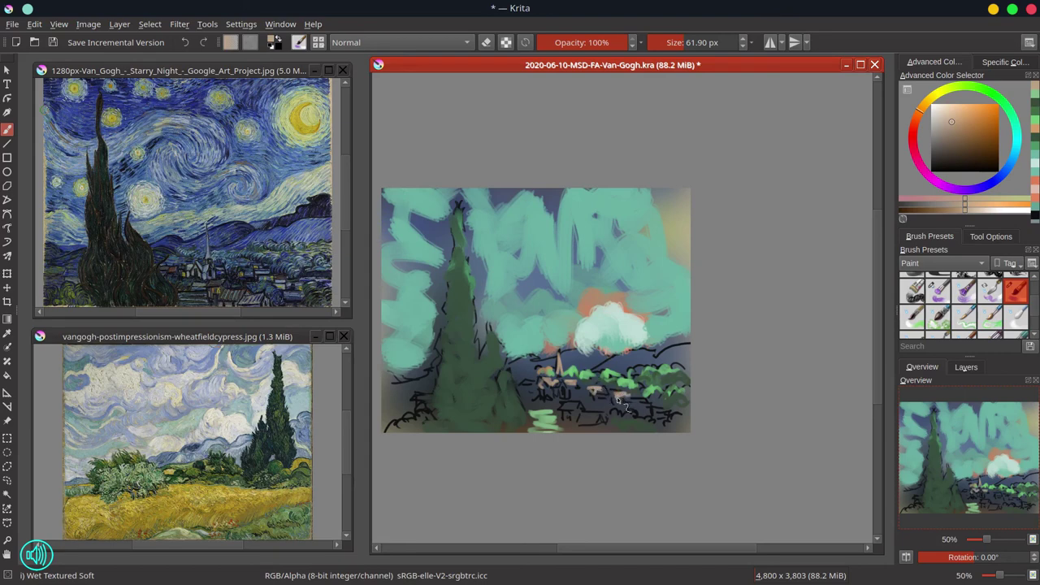
{"action": "left_click", "coordinate": [578, 414], "text": "ctrl"}
{"action": "left_click", "coordinate": [662, 341], "text": "ctrl"}
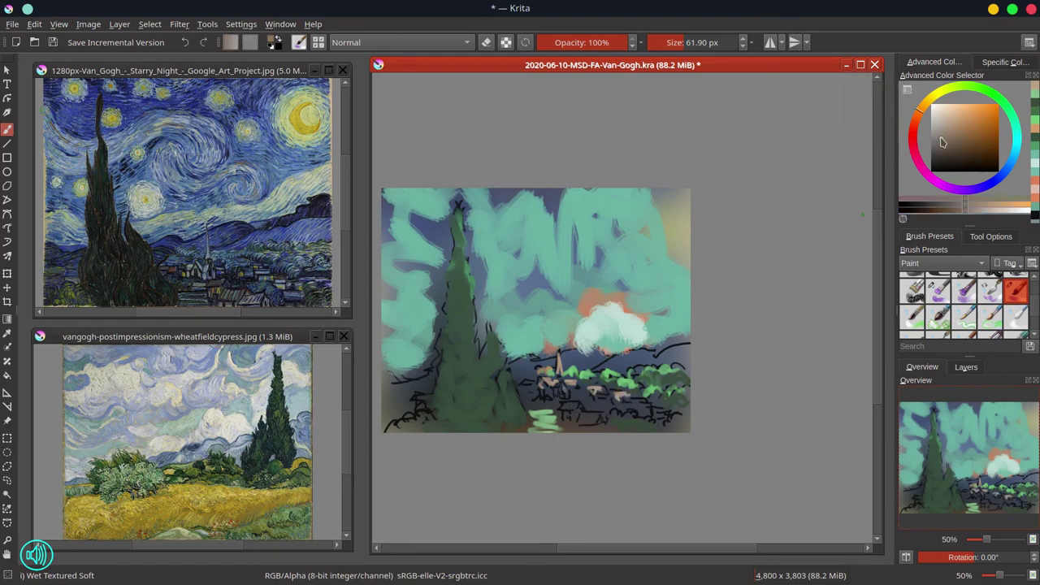
{"action": "mouse_move", "coordinate": [562, 390]}
{"action": "left_mouse_down"}
{"action": "mouse_move", "coordinate": [671, 304]}
{"action": "mouse_move", "coordinate": [765, 263]}
{"action": "mouse_move", "coordinate": [560, 374]}
{"action": "mouse_move", "coordinate": [551, 395]}
{"action": "mouse_move", "coordinate": [545, 376]}
{"action": "mouse_move", "coordinate": [530, 395]}
{"action": "left_mouse_up"}
Paint the foreground houses and the small house beside the cypress in dull red, adding darker red-brown shading
{"action": "left_click", "coordinate": [913, 132]}
{"action": "left_click", "coordinate": [959, 143]}
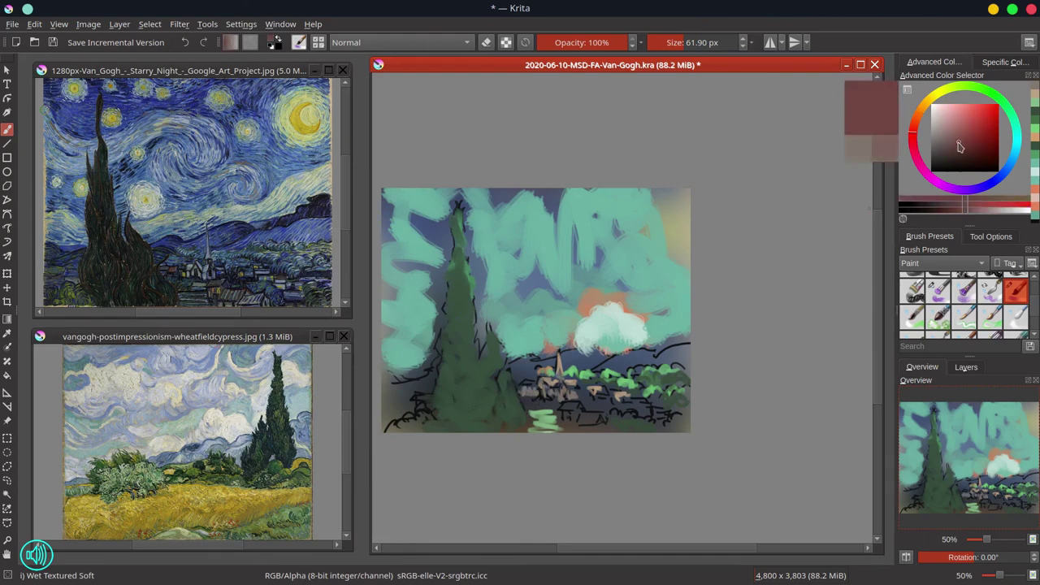
{"action": "left_click_drag", "start_coordinate": [448, 399], "coordinate": [431, 407]}
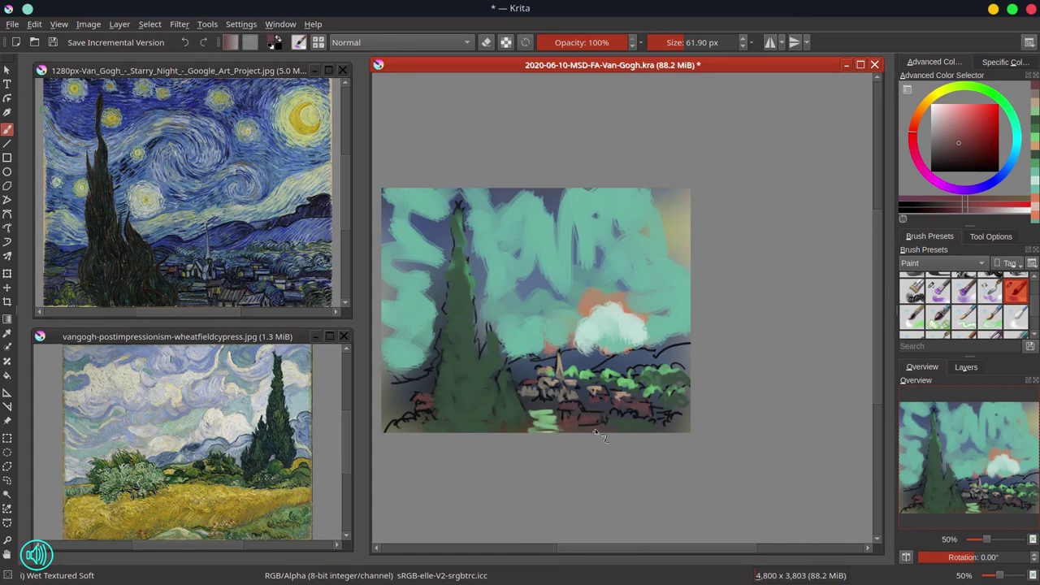
{"action": "left_click", "coordinate": [946, 161]}
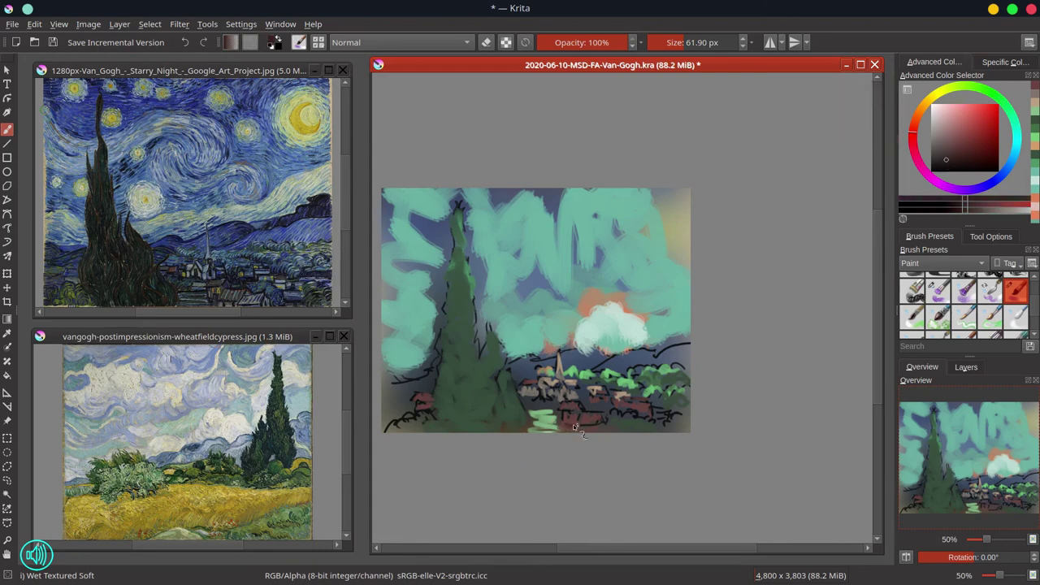
{"action": "left_click_drag", "start_coordinate": [574, 426], "coordinate": [574, 421]}
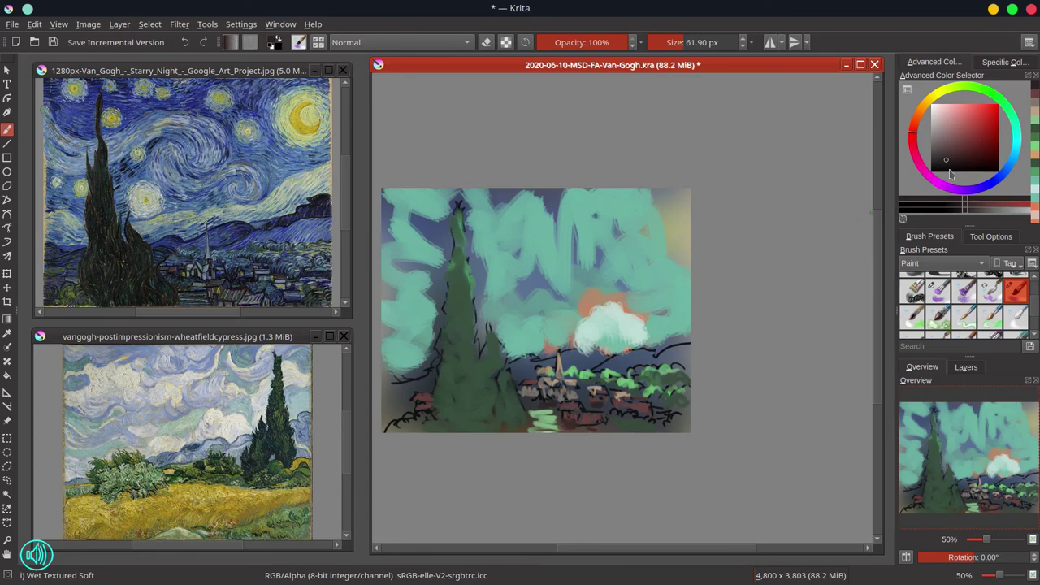
Paint the hills on both sides of the cypress in grey-blue and the bushes in the canvas's lower-left corner in light green
{"action": "left_click", "coordinate": [679, 349], "text": "ctrl"}
{"action": "left_click", "coordinate": [948, 124]}
{"action": "left_click_drag", "start_coordinate": [589, 377], "coordinate": [593, 377], "text": "shift"}
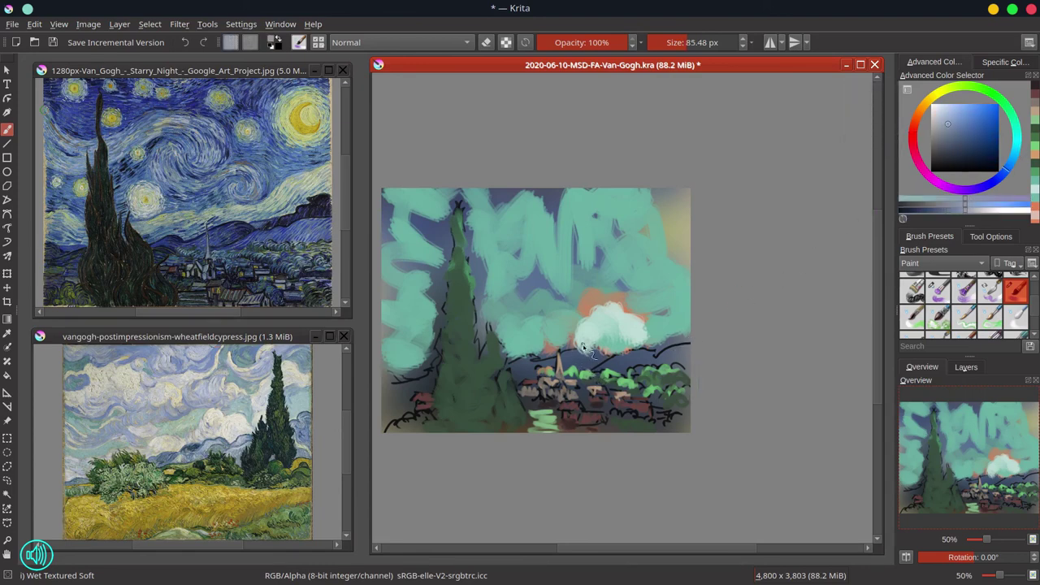
{"action": "mouse_move", "coordinate": [602, 363]}
{"action": "left_mouse_down"}
{"action": "mouse_move", "coordinate": [514, 371]}
{"action": "mouse_move", "coordinate": [525, 370]}
{"action": "left_mouse_up"}
{"action": "mouse_move", "coordinate": [428, 373]}
{"action": "left_mouse_down"}
{"action": "mouse_move", "coordinate": [393, 389]}
{"action": "mouse_move", "coordinate": [434, 384]}
{"action": "mouse_move", "coordinate": [391, 428]}
{"action": "left_mouse_up"}
{"action": "left_click", "coordinate": [952, 134]}
{"action": "left_click", "coordinate": [663, 411], "text": "ctrl"}
Paint the sun in the canvas's upper-right corner in orange and yellow with a cream centre, using a brush of about 228 px
{"action": "left_click", "coordinate": [917, 119]}
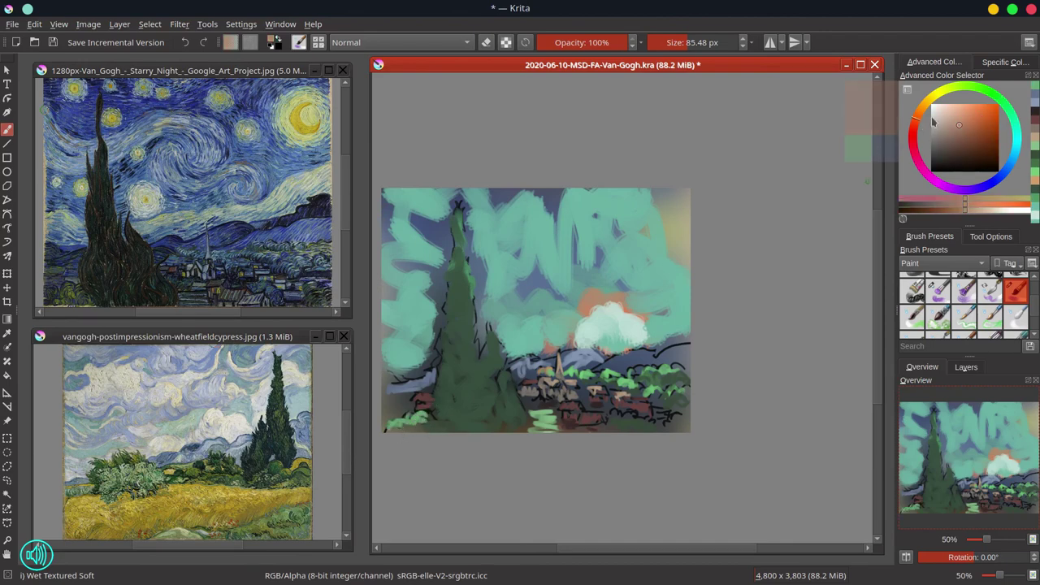
{"action": "left_click", "coordinate": [977, 118]}
{"action": "mouse_move", "coordinate": [594, 265]}
{"action": "left_mouse_down", "text": "shift"}
{"action": "mouse_move", "coordinate": [660, 252]}
{"action": "mouse_move", "coordinate": [662, 228]}
{"action": "mouse_move", "coordinate": [650, 231]}
{"action": "left_mouse_up", "text": "shift"}
{"action": "mouse_move", "coordinate": [654, 232]}
{"action": "left_mouse_down"}
{"action": "mouse_move", "coordinate": [655, 216]}
{"action": "mouse_move", "coordinate": [677, 228]}
{"action": "left_mouse_up"}
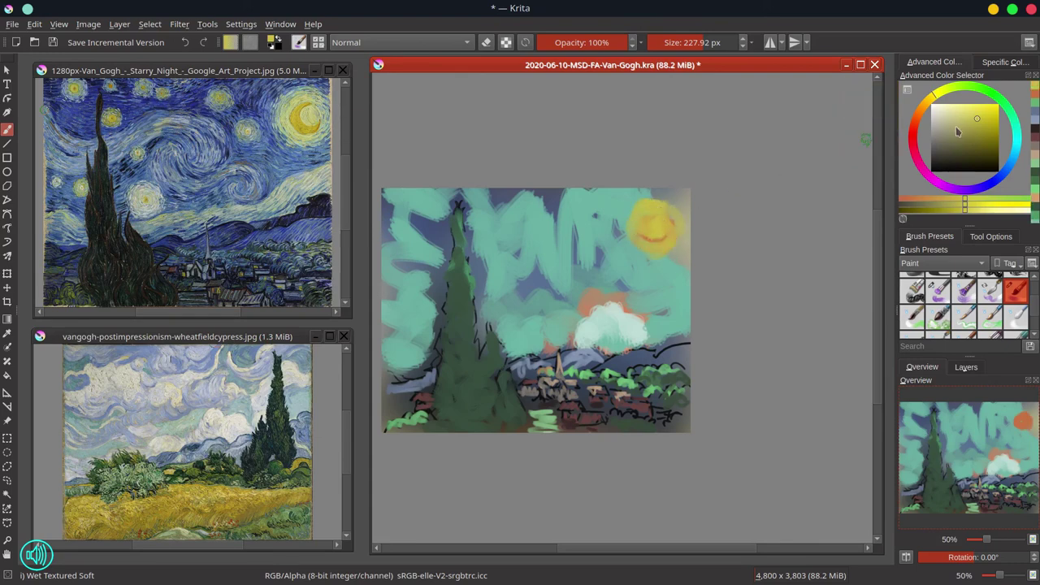
{"action": "left_click", "coordinate": [958, 131]}
{"action": "left_click", "coordinate": [946, 114]}
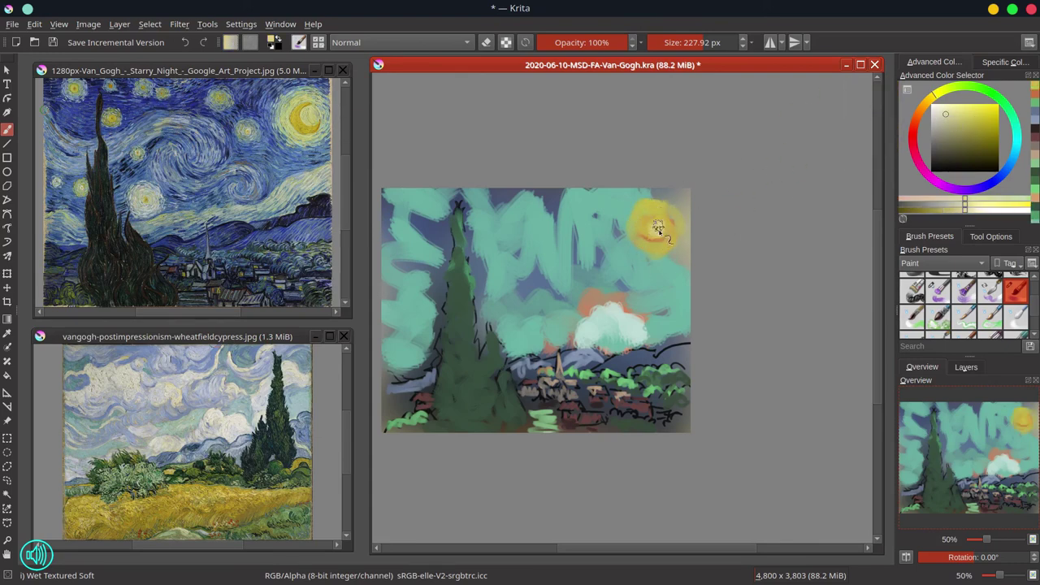
{"action": "mouse_move", "coordinate": [658, 227]}
{"action": "left_mouse_down"}
{"action": "mouse_move", "coordinate": [671, 221]}
{"action": "mouse_move", "coordinate": [632, 204]}
{"action": "mouse_move", "coordinate": [655, 194]}
{"action": "mouse_move", "coordinate": [632, 218]}
{"action": "left_mouse_up"}
Surround the yellow sun with a coral-orange halo
{"action": "left_click", "coordinate": [915, 122]}
{"action": "left_click", "coordinate": [977, 112]}
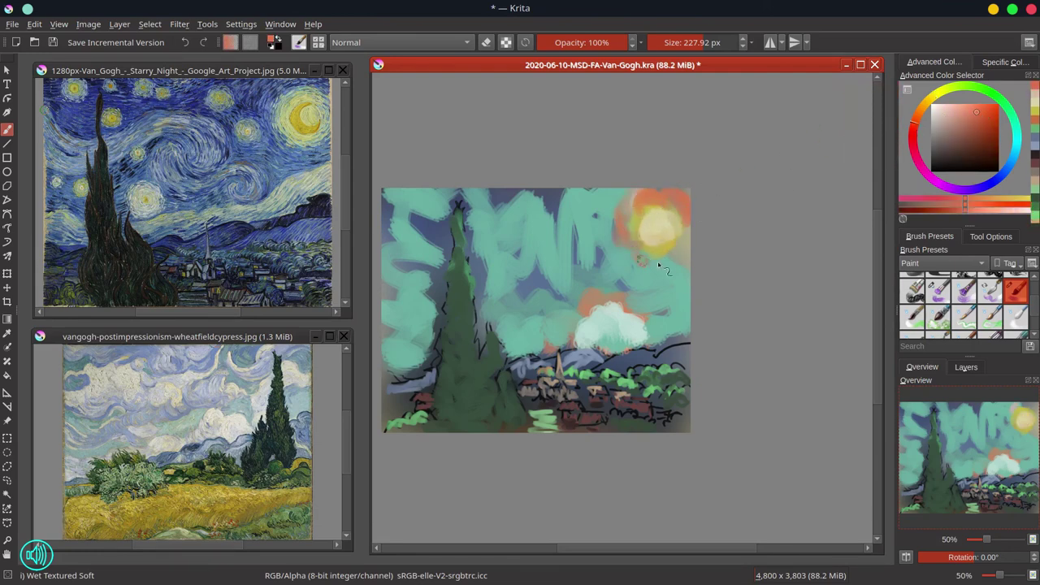
{"action": "mouse_move", "coordinate": [658, 265]}
{"action": "left_mouse_down"}
{"action": "mouse_move", "coordinate": [689, 234]}
{"action": "mouse_move", "coordinate": [641, 250]}
{"action": "left_mouse_up"}
Try Color Dodge strokes over the village at full and at 34% opacity, and set the blending mode back to Normal
{"action": "left_click", "coordinate": [400, 44]}
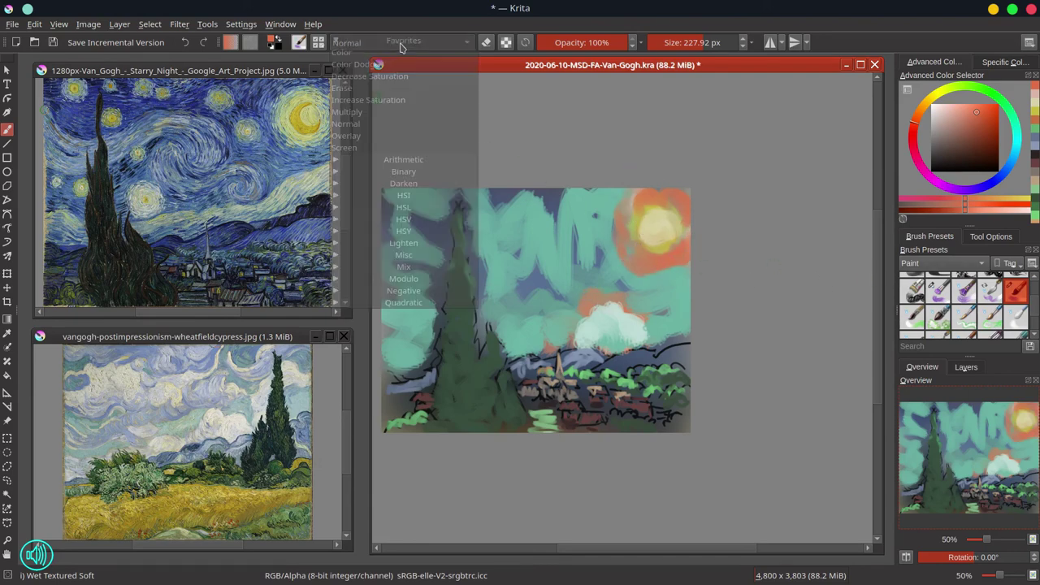
{"action": "left_click", "coordinate": [353, 64]}
{"action": "left_click_drag", "start_coordinate": [586, 383], "coordinate": [591, 390]}
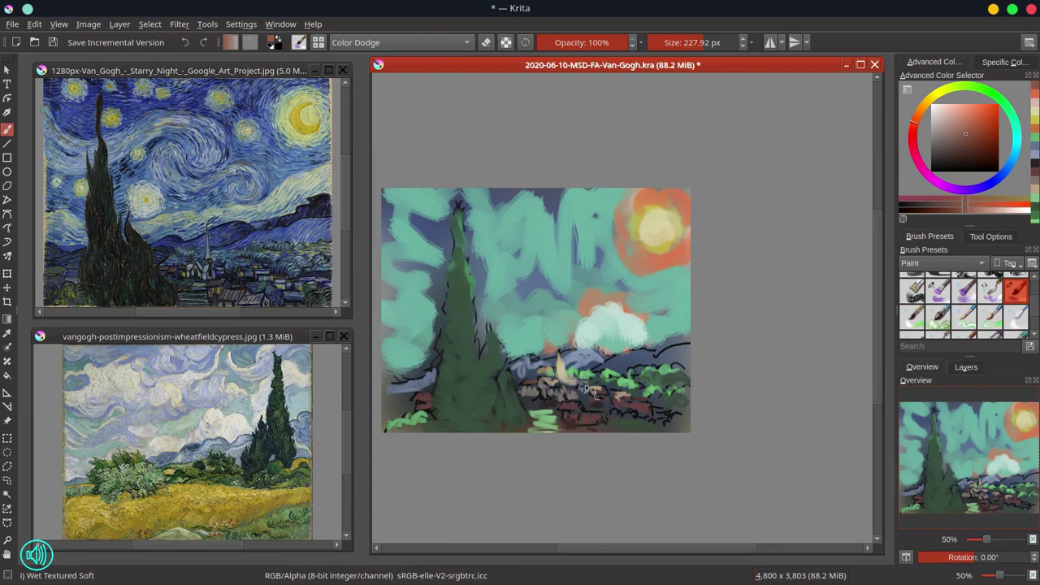
{"action": "key", "text": "ctrl+z"}
{"action": "left_click", "coordinate": [568, 43]}
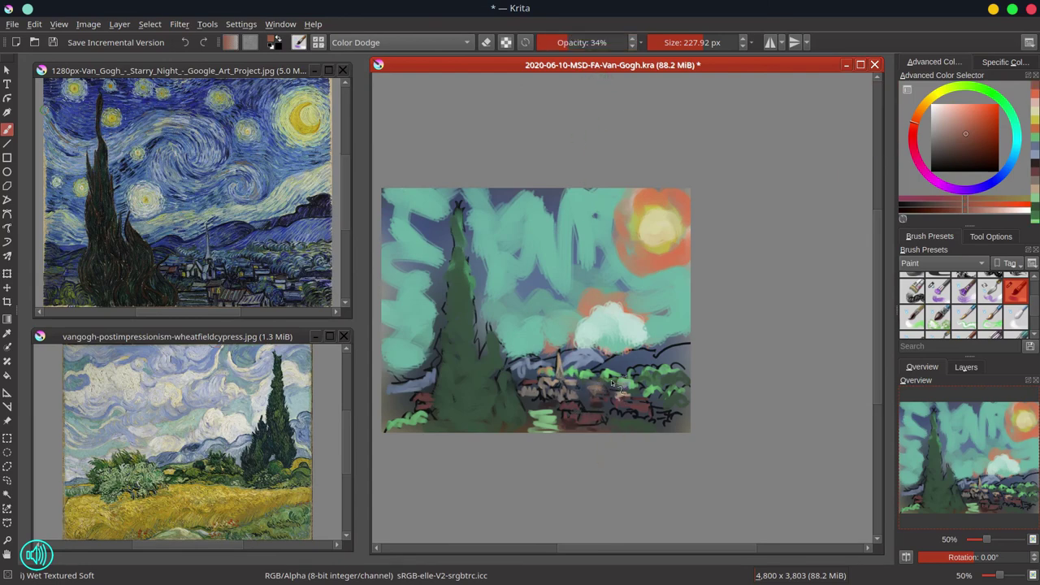
{"action": "left_click", "coordinate": [398, 42]}
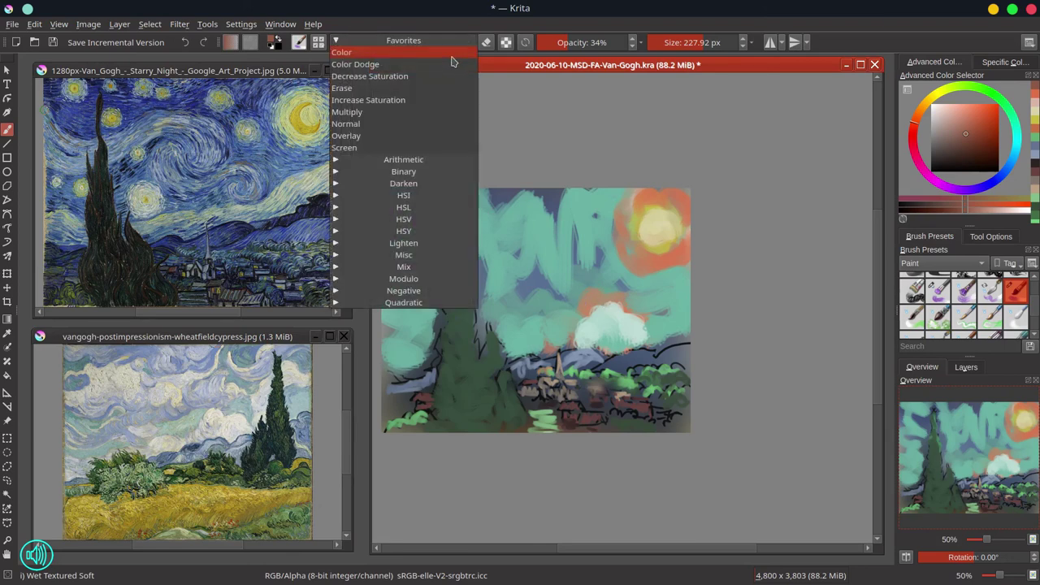
{"action": "left_click", "coordinate": [443, 121]}
{"action": "key", "text": "o"}
{"action": "key", "text": "o"}
{"action": "key", "text": "o"}
{"action": "key", "text": "o"}
{"action": "key", "text": "o"}
Brighten the village, church and hills with the 01-Ej-Basic-Round brush from the Ej-Brushes set, in Color Dodge mode at about 149 px
{"action": "left_click", "coordinate": [943, 262]}
{"action": "left_click", "coordinate": [927, 239]}
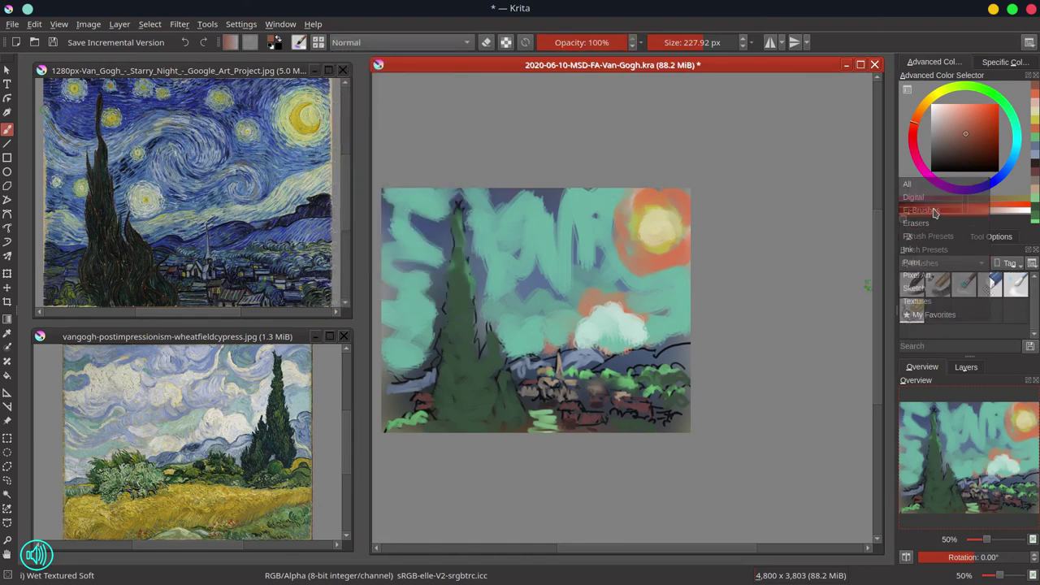
{"action": "left_click", "coordinate": [912, 285]}
{"action": "left_click", "coordinate": [398, 42]}
{"action": "left_click", "coordinate": [374, 48]}
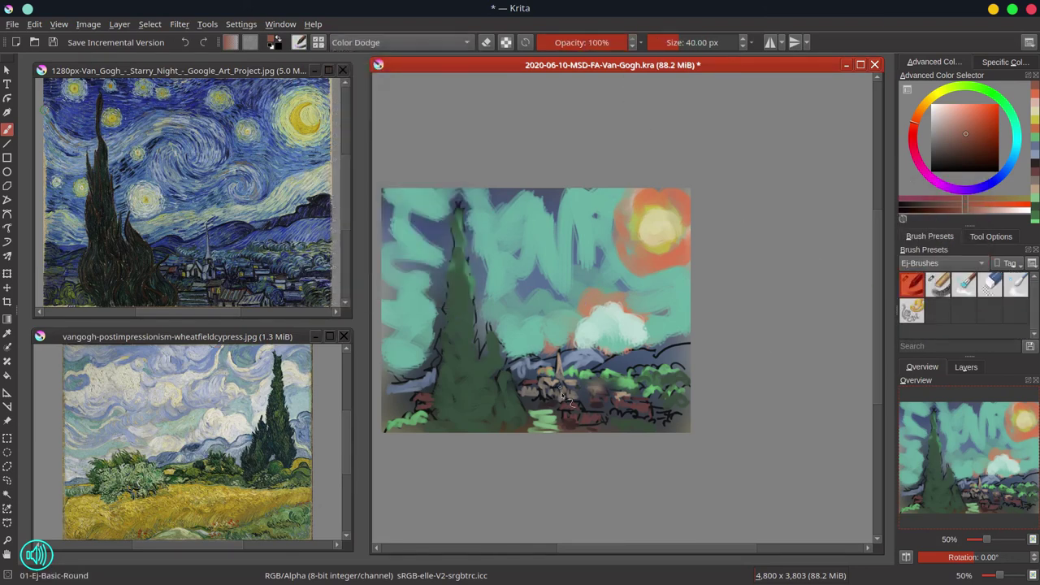
{"action": "left_click_drag", "start_coordinate": [560, 387], "coordinate": [575, 384]}
{"action": "mouse_move", "coordinate": [562, 365]}
{"action": "left_mouse_down"}
{"action": "mouse_move", "coordinate": [574, 389]}
{"action": "mouse_move", "coordinate": [598, 395]}
{"action": "mouse_move", "coordinate": [579, 390]}
{"action": "left_mouse_up"}
{"action": "left_click_drag", "start_coordinate": [543, 393], "coordinate": [528, 392]}
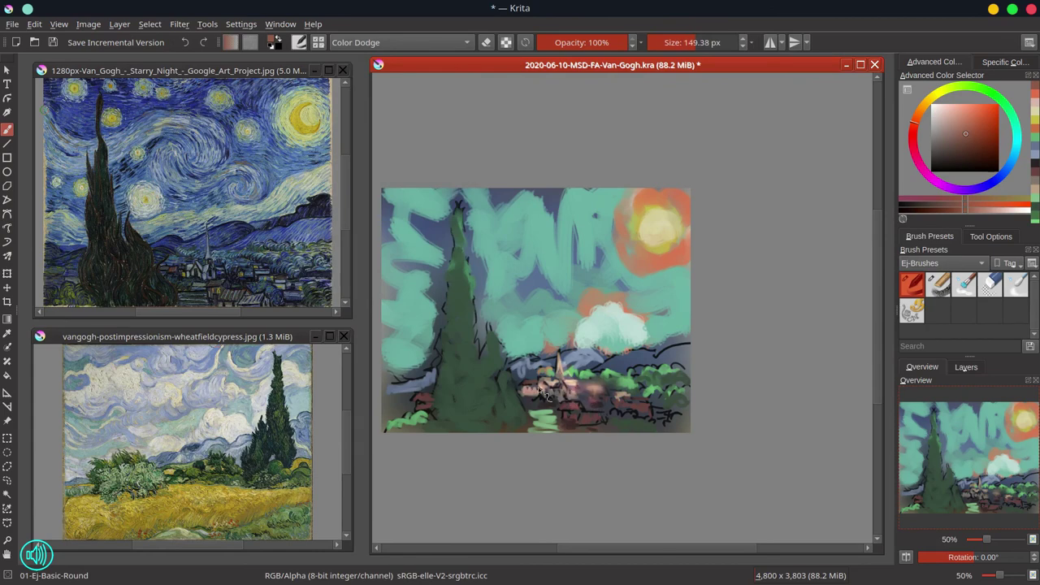
{"action": "mouse_move", "coordinate": [598, 379]}
{"action": "left_mouse_down"}
{"action": "mouse_move", "coordinate": [655, 375]}
{"action": "mouse_move", "coordinate": [584, 409]}
{"action": "mouse_move", "coordinate": [636, 421]}
{"action": "left_mouse_up"}
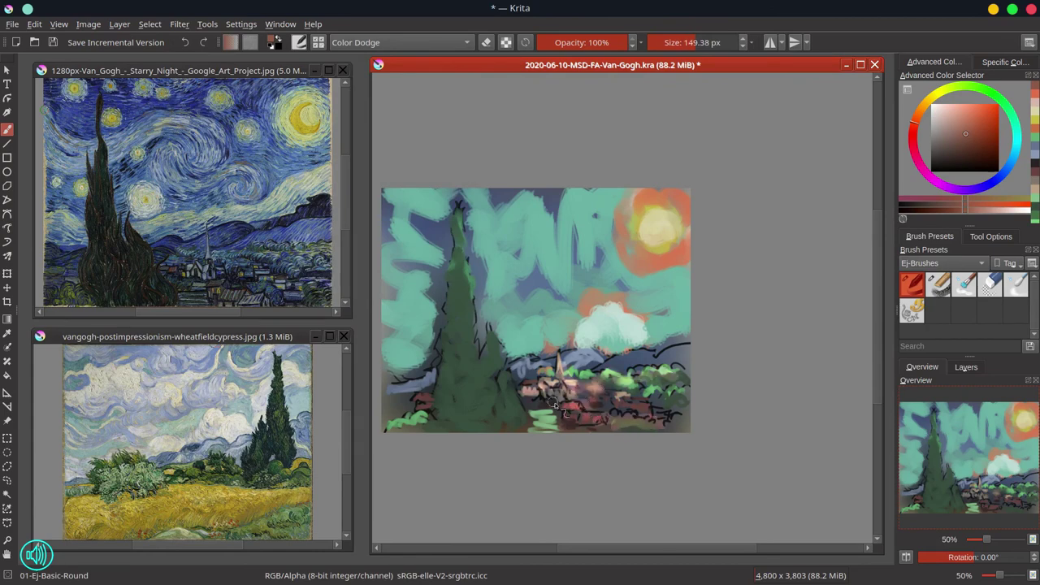
{"action": "mouse_move", "coordinate": [555, 405]}
{"action": "left_mouse_down"}
{"action": "mouse_move", "coordinate": [687, 357]}
{"action": "mouse_move", "coordinate": [537, 363]}
{"action": "mouse_move", "coordinate": [509, 354]}
{"action": "mouse_move", "coordinate": [516, 404]}
{"action": "left_mouse_up"}
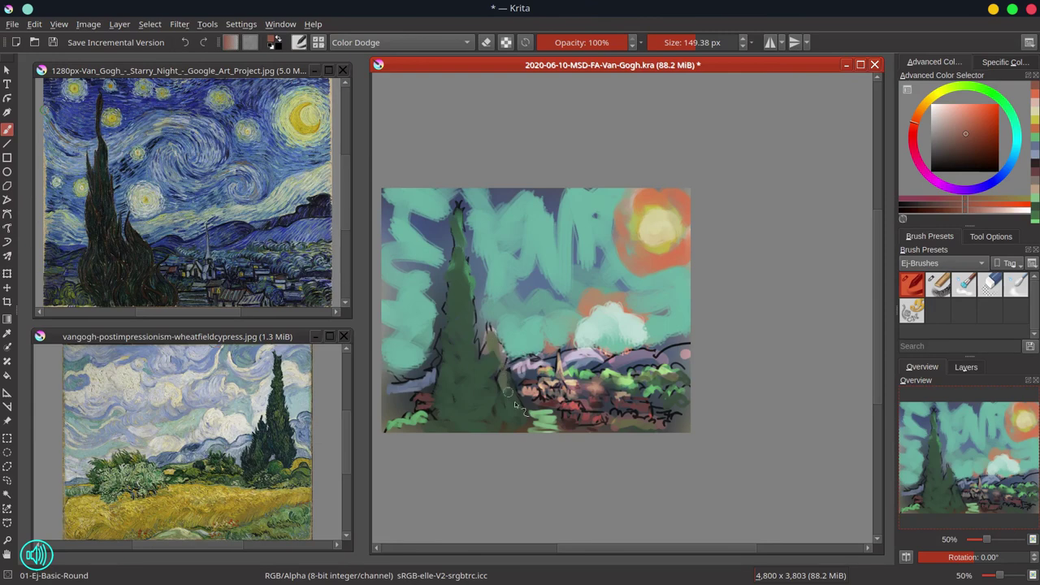
Brighten the large cypress, the hill at its foot and the foreground's right corner with Color Dodge strokes, and save the painting
{"action": "left_click_drag", "start_coordinate": [460, 207], "coordinate": [471, 306]}
{"action": "mouse_move", "coordinate": [439, 382]}
{"action": "left_mouse_down"}
{"action": "mouse_move", "coordinate": [406, 386]}
{"action": "mouse_move", "coordinate": [404, 402]}
{"action": "mouse_move", "coordinate": [439, 415]}
{"action": "left_mouse_up"}
{"action": "mouse_move", "coordinate": [655, 382]}
{"action": "left_mouse_down"}
{"action": "mouse_move", "coordinate": [683, 411]}
{"action": "mouse_move", "coordinate": [532, 398]}
{"action": "mouse_move", "coordinate": [670, 423]}
{"action": "left_mouse_up"}
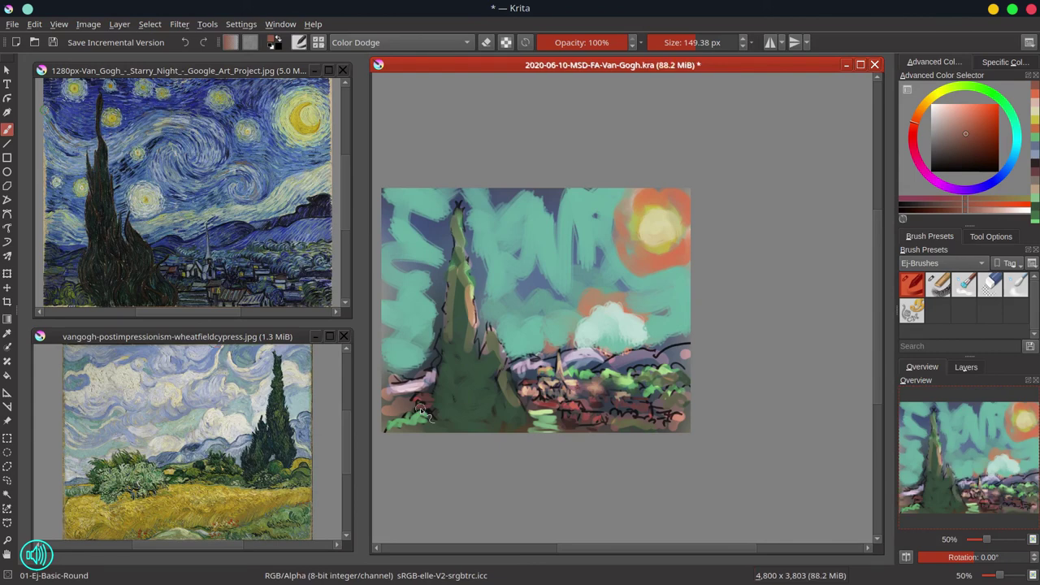
{"action": "left_click", "coordinate": [52, 45]}
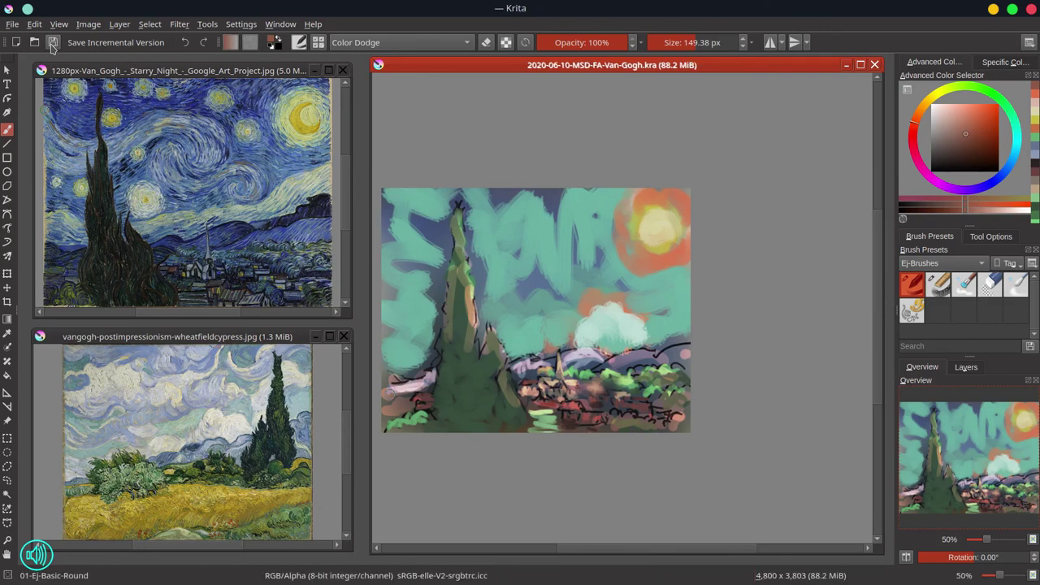
Paint pale aqua clouds on both sides of the cypress tip with the Wet Textured Soft brush from the Paint set, at about 252 px
{"action": "left_click", "coordinate": [941, 263]}
{"action": "left_click", "coordinate": [927, 316]}
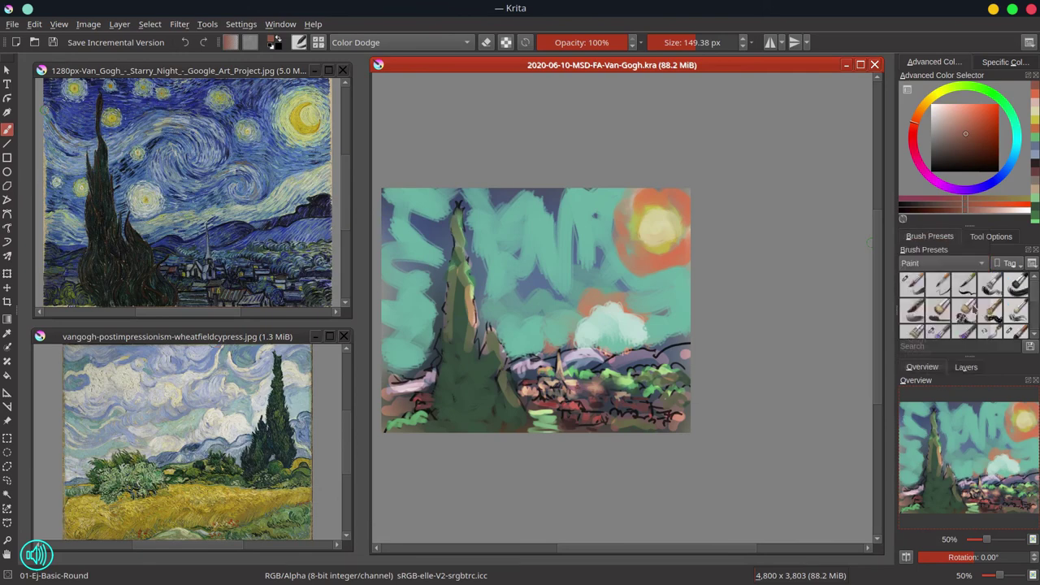
{"action": "scroll", "coordinate": [1036, 298], "scroll_direction": "down", "scroll_amount": 2}
{"action": "left_click", "coordinate": [1016, 297]}
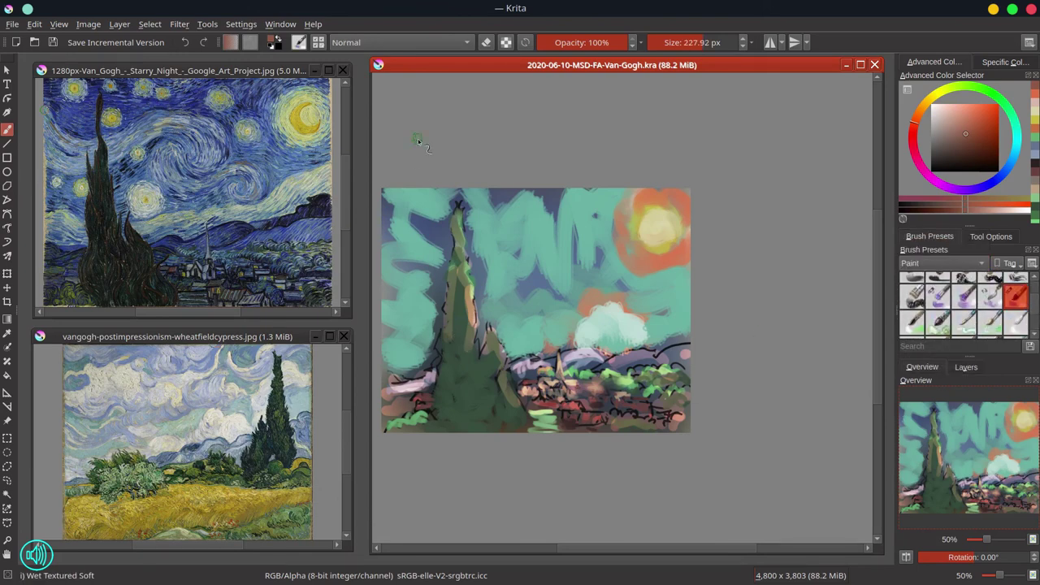
{"action": "left_click", "coordinate": [944, 113]}
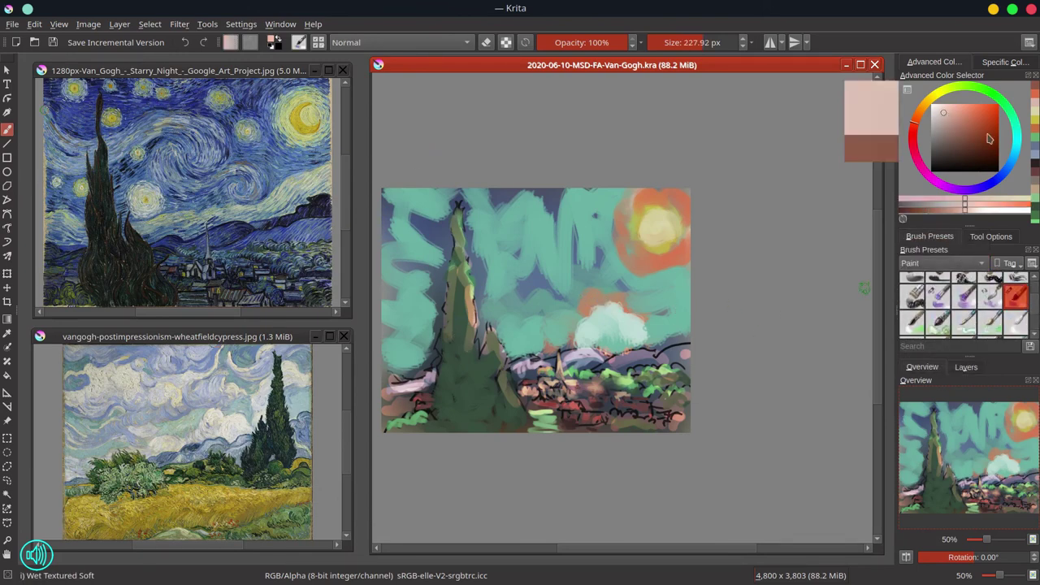
{"action": "left_click", "coordinate": [1016, 139]}
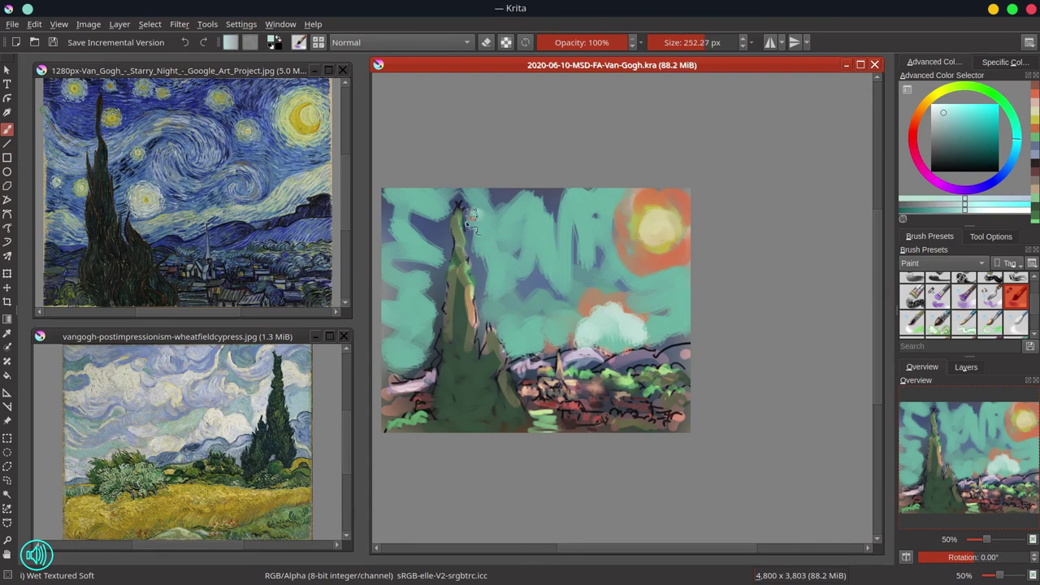
{"action": "mouse_move", "coordinate": [470, 218]}
{"action": "left_mouse_down"}
{"action": "mouse_move", "coordinate": [505, 230]}
{"action": "mouse_move", "coordinate": [501, 241]}
{"action": "mouse_move", "coordinate": [573, 236]}
{"action": "left_mouse_up"}
{"action": "mouse_move", "coordinate": [435, 234]}
{"action": "left_mouse_down"}
{"action": "mouse_move", "coordinate": [425, 220]}
{"action": "mouse_move", "coordinate": [449, 242]}
{"action": "mouse_move", "coordinate": [414, 244]}
{"action": "mouse_move", "coordinate": [435, 268]}
{"action": "left_mouse_up"}
Add slate-blue shadows around the upper clouds and periwinkle patches beside the cypress, with the brush at about 182 px
{"action": "left_click", "coordinate": [953, 134]}
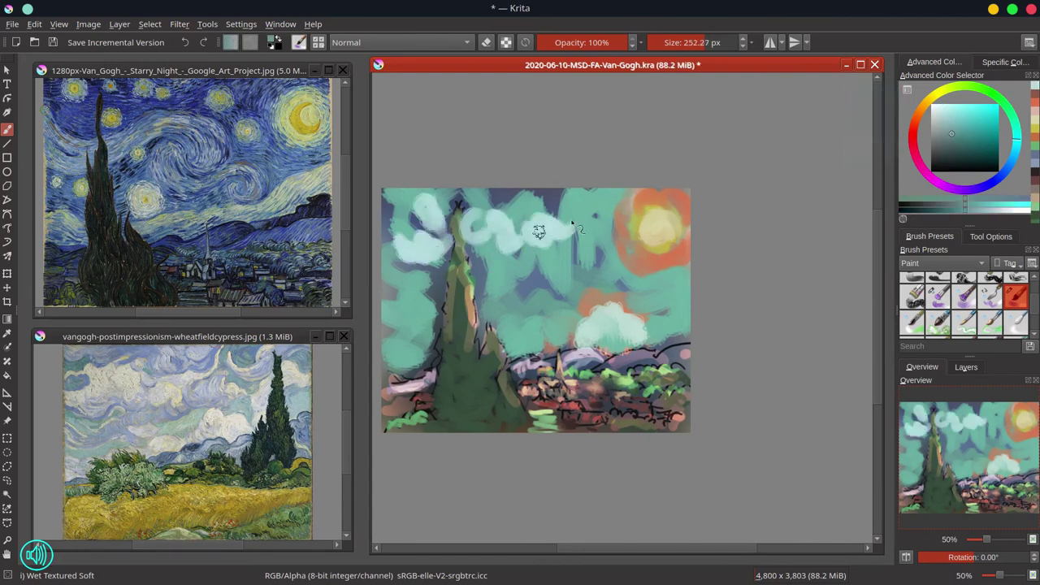
{"action": "left_click", "coordinate": [1006, 169]}
{"action": "mouse_move", "coordinate": [484, 221]}
{"action": "left_mouse_down"}
{"action": "mouse_move", "coordinate": [480, 235]}
{"action": "mouse_move", "coordinate": [494, 247]}
{"action": "mouse_move", "coordinate": [532, 244]}
{"action": "left_mouse_up"}
{"action": "mouse_move", "coordinate": [567, 202]}
{"action": "left_mouse_down"}
{"action": "mouse_move", "coordinate": [497, 231]}
{"action": "mouse_move", "coordinate": [457, 194]}
{"action": "left_mouse_up"}
{"action": "left_click", "coordinate": [416, 237], "text": "ctrl"}
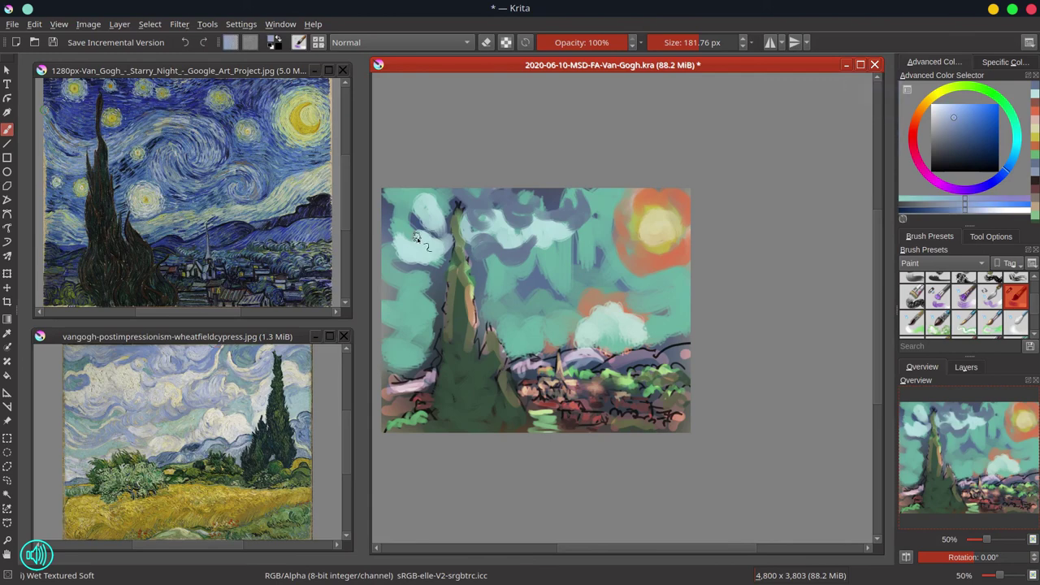
{"action": "left_click_drag", "start_coordinate": [417, 231], "coordinate": [388, 218]}
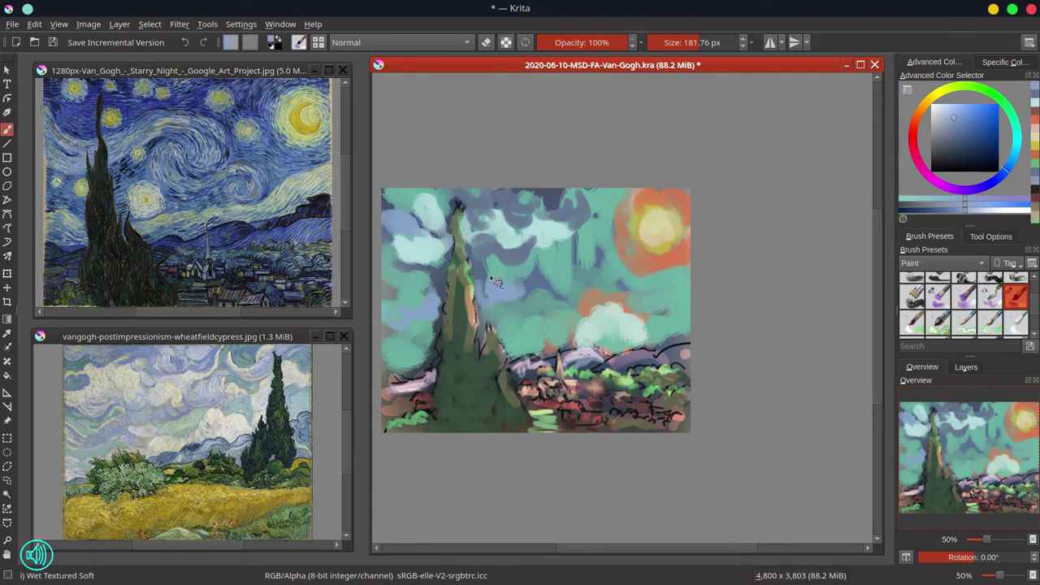
Paint lavender-blue clouds above the village and a pale cloud reaching the sun, with a slate-blue shadow across the sun's edge
{"action": "left_click", "coordinate": [943, 113]}
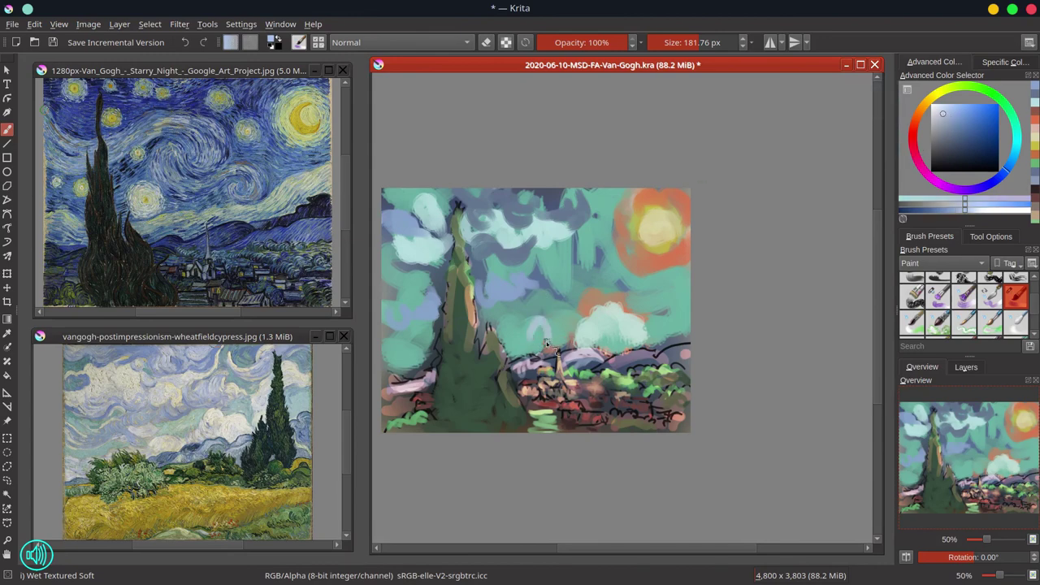
{"action": "mouse_move", "coordinate": [546, 342]}
{"action": "left_mouse_down"}
{"action": "mouse_move", "coordinate": [520, 348]}
{"action": "mouse_move", "coordinate": [586, 335]}
{"action": "left_mouse_up"}
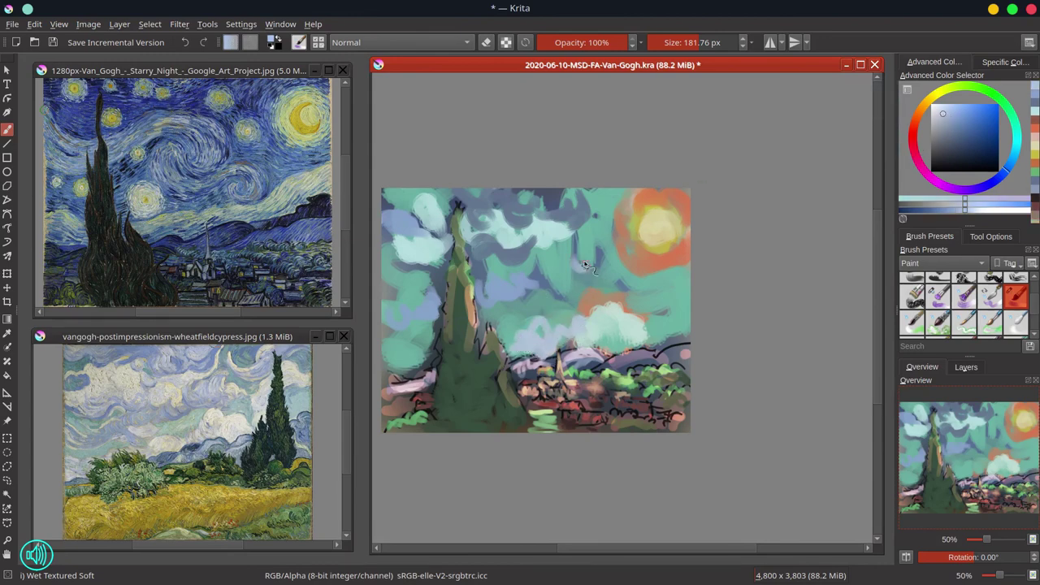
{"action": "mouse_move", "coordinate": [584, 264]}
{"action": "left_mouse_down"}
{"action": "mouse_move", "coordinate": [598, 266]}
{"action": "mouse_move", "coordinate": [582, 254]}
{"action": "mouse_move", "coordinate": [602, 277]}
{"action": "mouse_move", "coordinate": [614, 235]}
{"action": "mouse_move", "coordinate": [654, 237]}
{"action": "left_mouse_up"}
{"action": "left_click", "coordinate": [946, 116]}
{"action": "left_click", "coordinate": [550, 224], "text": "ctrl"}
{"action": "left_click", "coordinate": [571, 214], "text": "ctrl"}
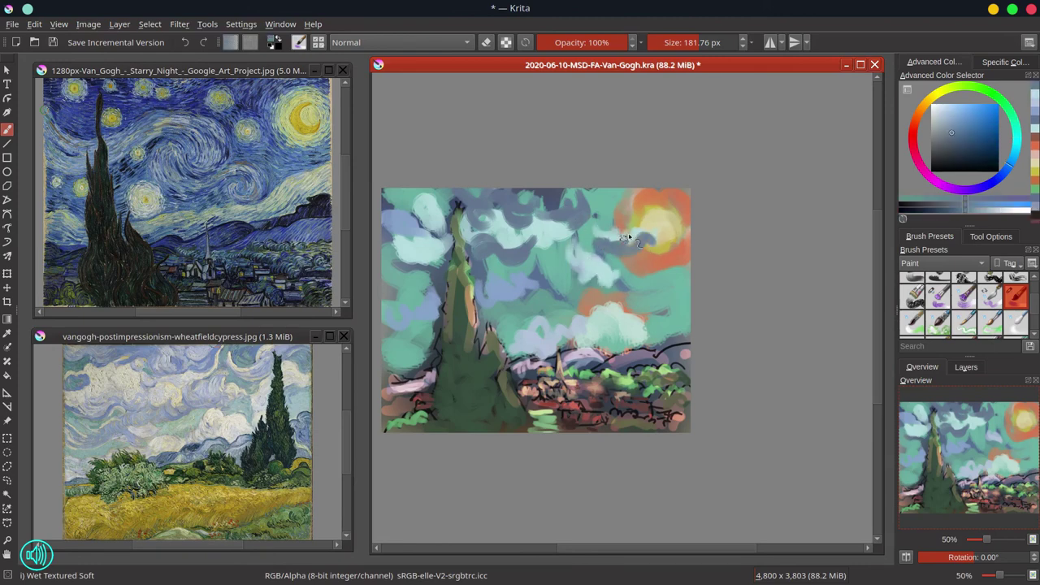
Fill the streaky upper sky with teal and build a pale blue cloud low beside the cypress at the canvas's left edge
{"action": "left_click", "coordinate": [609, 210], "text": "ctrl"}
{"action": "left_click_drag", "start_coordinate": [573, 201], "coordinate": [594, 207]}
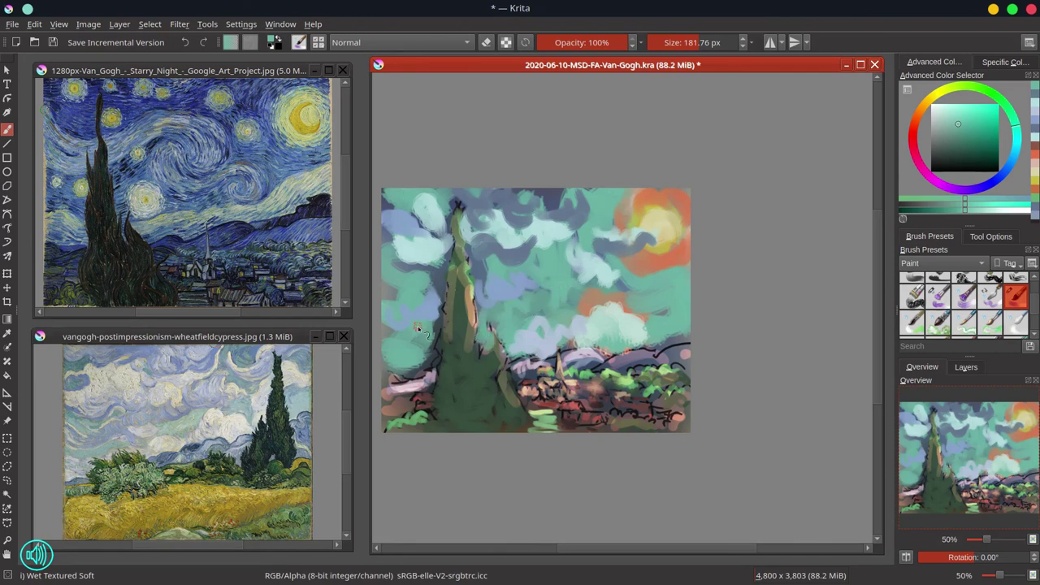
{"action": "mouse_move", "coordinate": [386, 373]}
{"action": "left_mouse_down"}
{"action": "mouse_move", "coordinate": [433, 334]}
{"action": "mouse_move", "coordinate": [413, 370]}
{"action": "mouse_move", "coordinate": [392, 365]}
{"action": "left_mouse_up"}
Paint blue and pale blue clouds above the hills out to the canvas's right edge, and save the painting
{"action": "left_click", "coordinate": [573, 357], "text": "ctrl"}
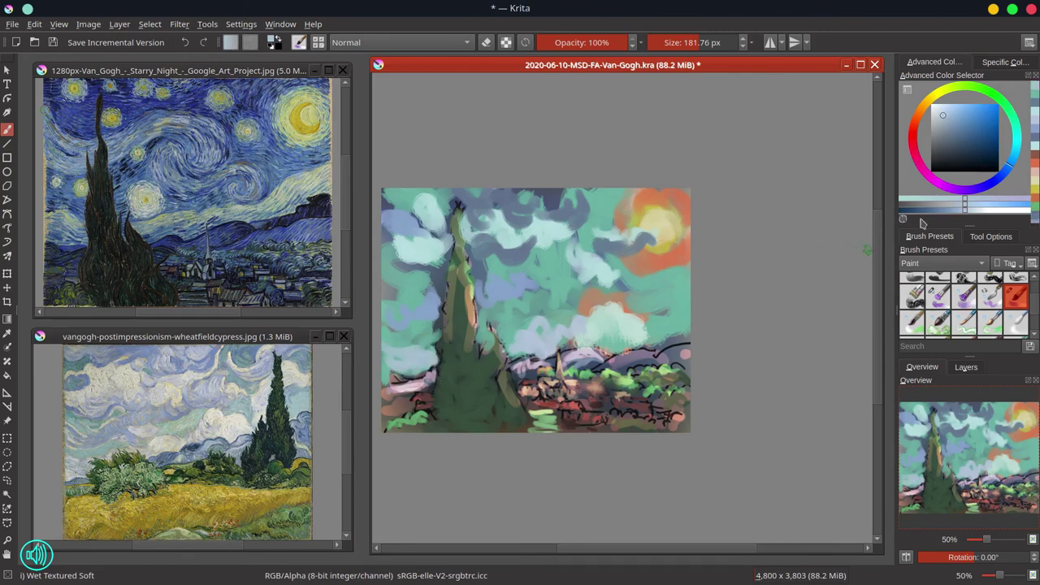
{"action": "left_click", "coordinate": [951, 125]}
{"action": "mouse_move", "coordinate": [550, 335]}
{"action": "left_mouse_down"}
{"action": "mouse_move", "coordinate": [528, 355]}
{"action": "mouse_move", "coordinate": [639, 327]}
{"action": "mouse_move", "coordinate": [654, 335]}
{"action": "mouse_move", "coordinate": [616, 354]}
{"action": "mouse_move", "coordinate": [678, 333]}
{"action": "left_mouse_up"}
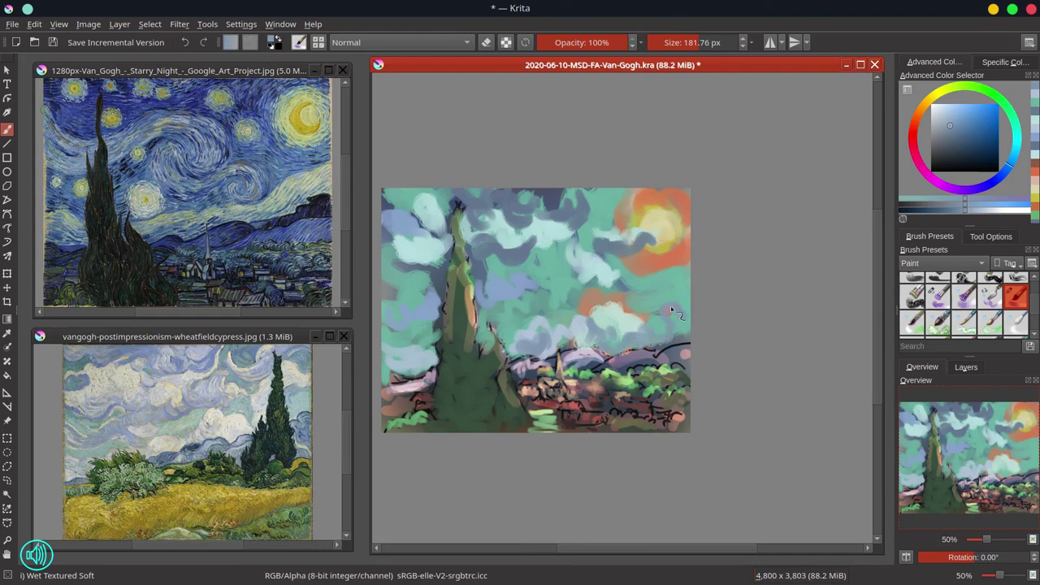
{"action": "left_click", "coordinate": [943, 115]}
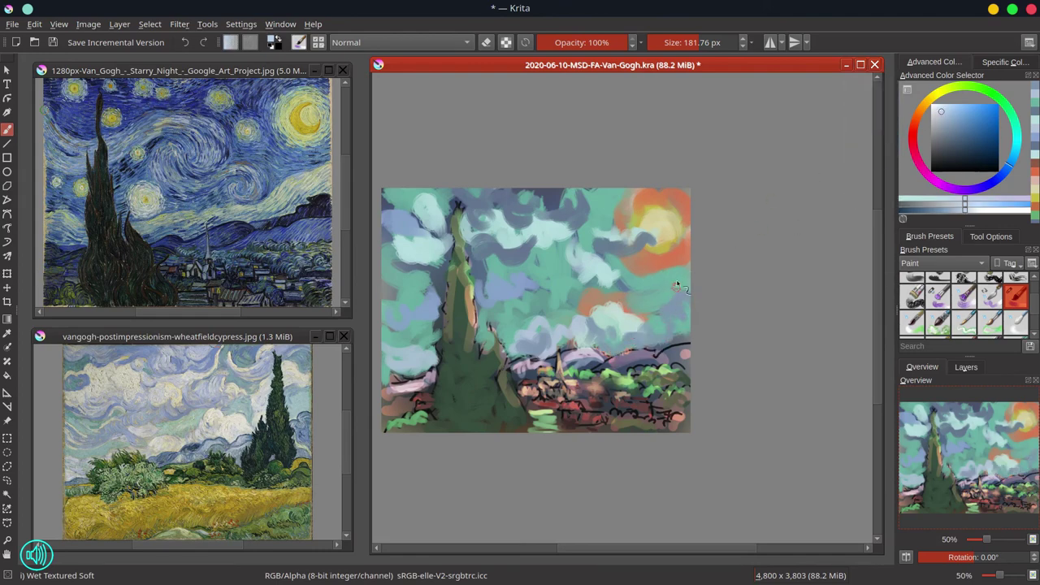
{"action": "mouse_move", "coordinate": [638, 315]}
{"action": "left_mouse_down"}
{"action": "mouse_move", "coordinate": [650, 318]}
{"action": "mouse_move", "coordinate": [680, 289]}
{"action": "left_mouse_up"}
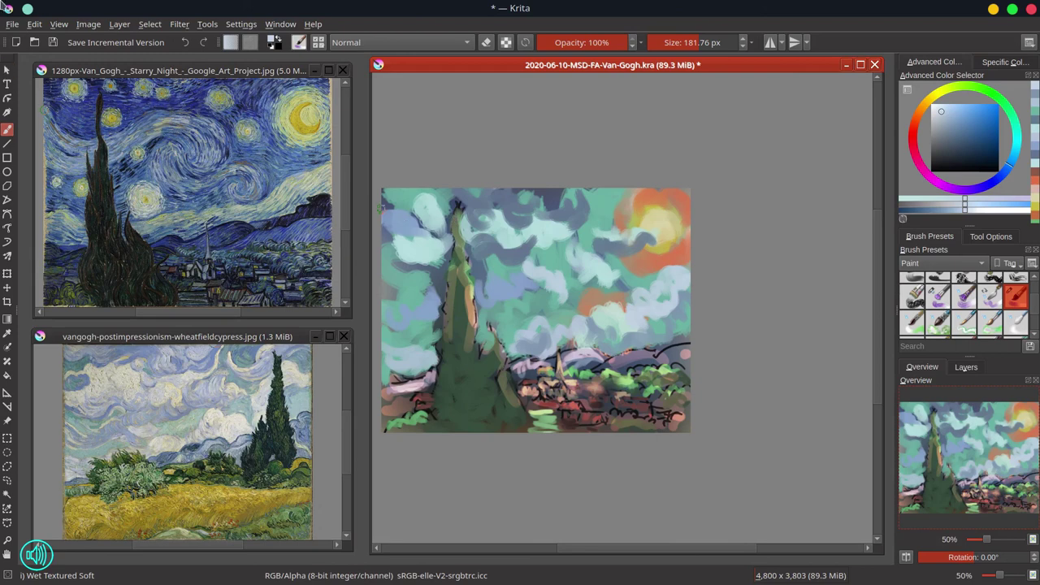
{"action": "left_click", "coordinate": [54, 43]}
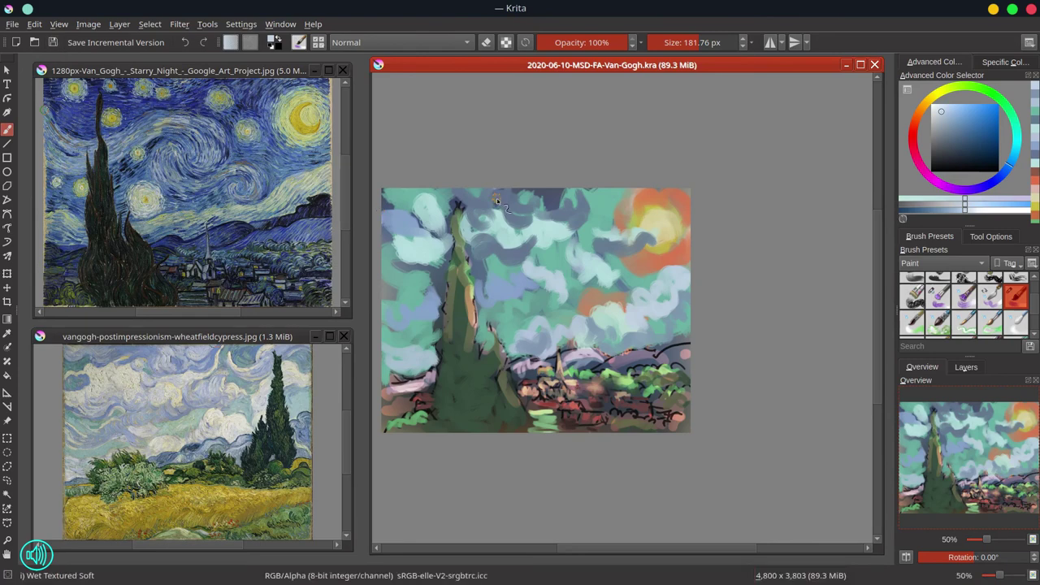
Blend the sky, clouds and sun with the 03-Ej-Blender-Textured-Soft brush from the Ej-Brushes set at about 206 px
{"action": "left_click", "coordinate": [943, 263]}
{"action": "left_click", "coordinate": [926, 207]}
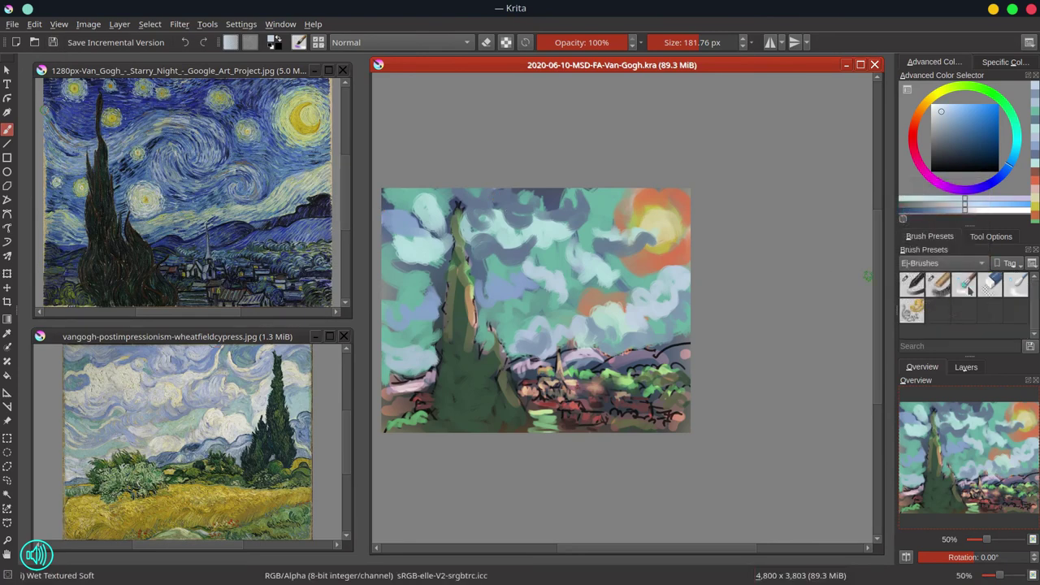
{"action": "left_click", "coordinate": [964, 283]}
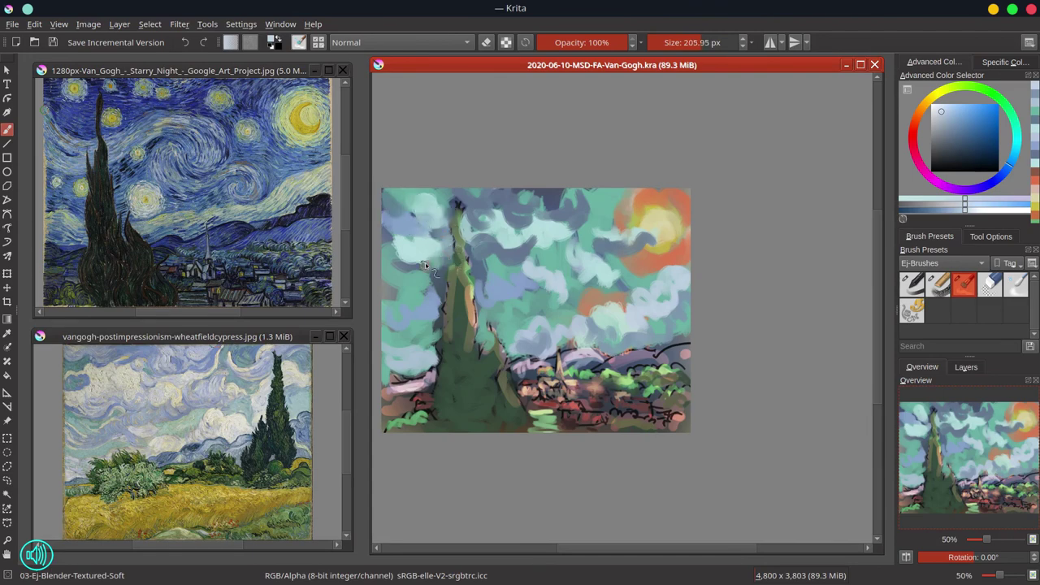
{"action": "mouse_move", "coordinate": [403, 265]}
{"action": "left_mouse_down"}
{"action": "mouse_move", "coordinate": [440, 272]}
{"action": "mouse_move", "coordinate": [437, 298]}
{"action": "mouse_move", "coordinate": [421, 300]}
{"action": "mouse_move", "coordinate": [442, 294]}
{"action": "left_mouse_up"}
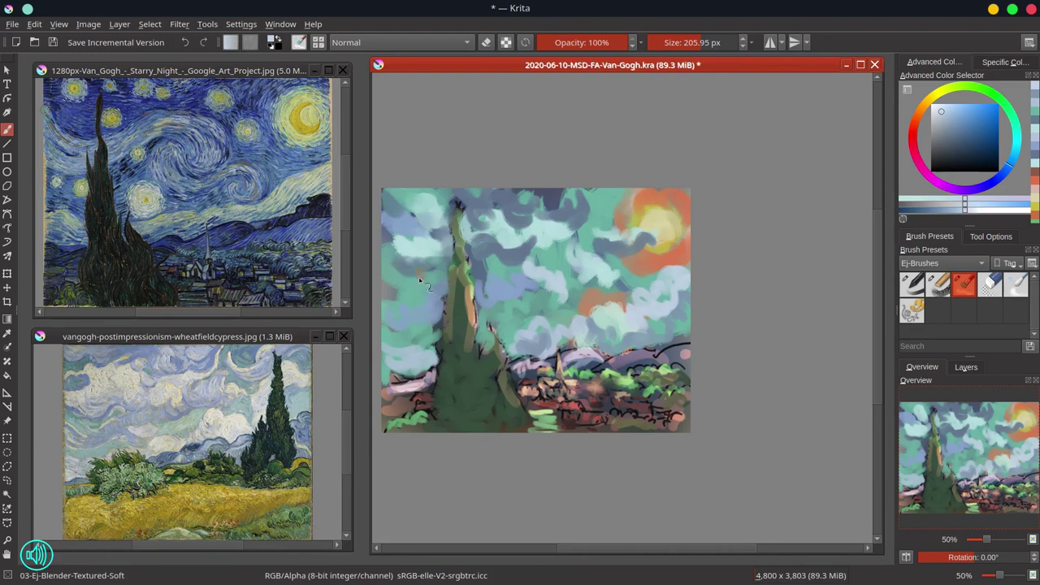
{"action": "mouse_move", "coordinate": [399, 249]}
{"action": "left_mouse_down"}
{"action": "mouse_move", "coordinate": [392, 229]}
{"action": "mouse_move", "coordinate": [386, 244]}
{"action": "mouse_move", "coordinate": [401, 231]}
{"action": "left_mouse_up"}
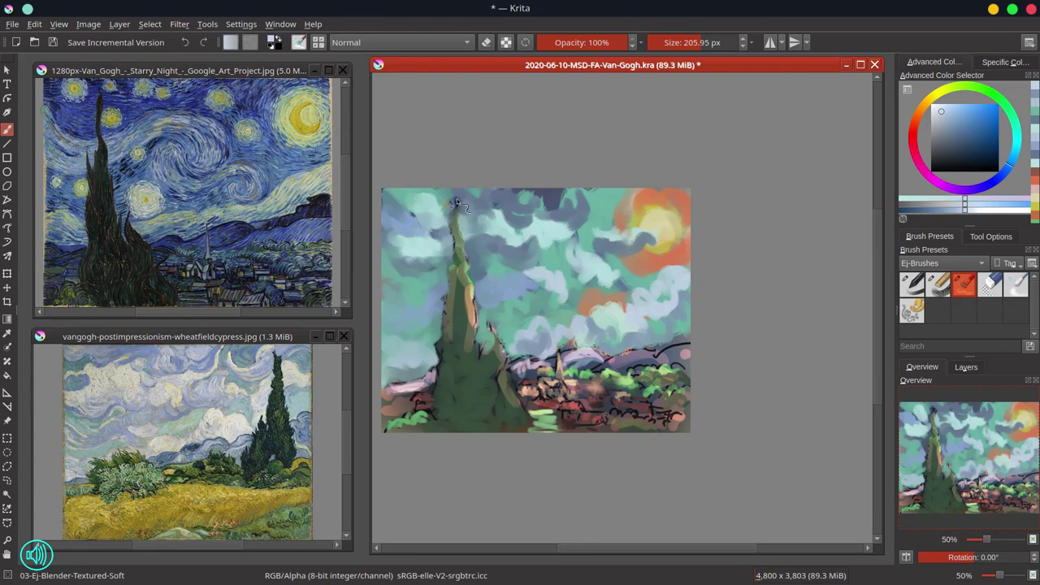
{"action": "left_click_drag", "start_coordinate": [435, 212], "coordinate": [446, 214]}
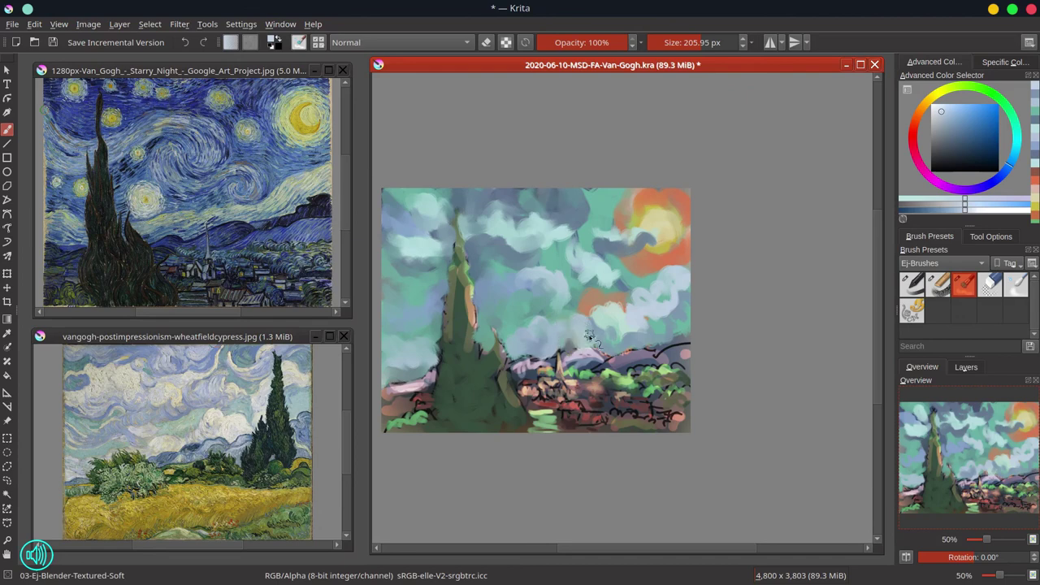
{"action": "mouse_move", "coordinate": [599, 294]}
{"action": "left_mouse_down"}
{"action": "mouse_move", "coordinate": [608, 319]}
{"action": "mouse_move", "coordinate": [630, 309]}
{"action": "mouse_move", "coordinate": [589, 275]}
{"action": "mouse_move", "coordinate": [615, 289]}
{"action": "left_mouse_up"}
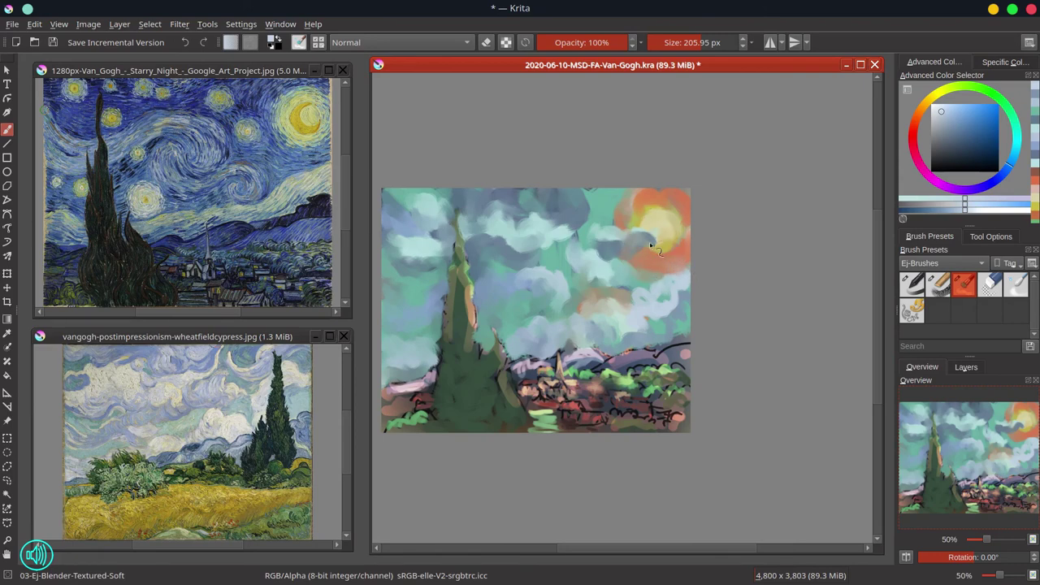
{"action": "mouse_move", "coordinate": [650, 212]}
{"action": "left_mouse_down"}
{"action": "mouse_move", "coordinate": [639, 217]}
{"action": "mouse_move", "coordinate": [648, 209]}
{"action": "left_mouse_up"}
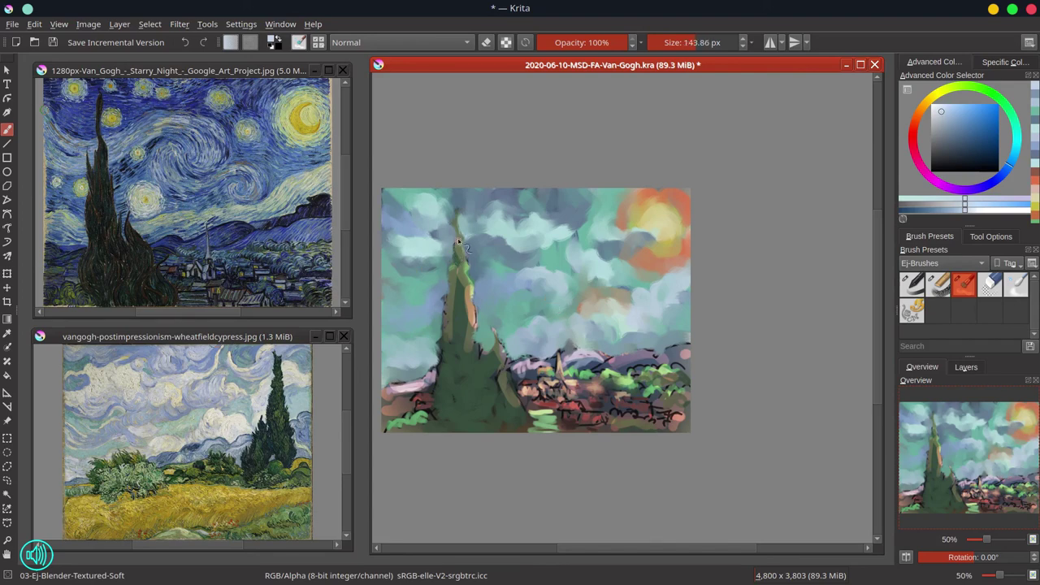
Blend the large and small cypresses with the textured blender at about 144 px, and save the painting
{"action": "mouse_move", "coordinate": [468, 269]}
{"action": "left_mouse_down"}
{"action": "mouse_move", "coordinate": [476, 351]}
{"action": "mouse_move", "coordinate": [475, 324]}
{"action": "mouse_move", "coordinate": [448, 315]}
{"action": "mouse_move", "coordinate": [451, 305]}
{"action": "mouse_move", "coordinate": [432, 384]}
{"action": "left_mouse_up"}
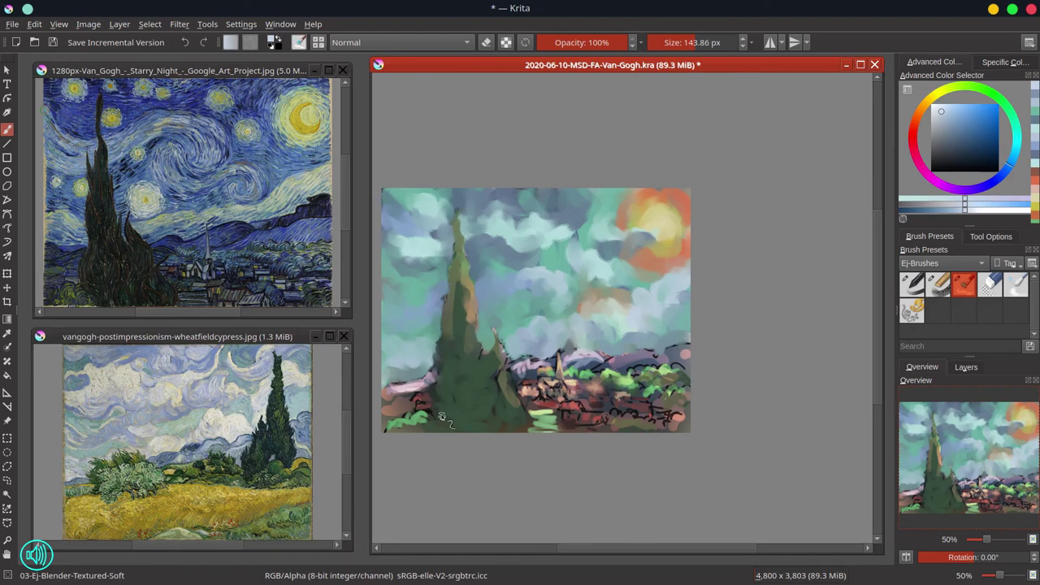
{"action": "mouse_move", "coordinate": [493, 363]}
{"action": "left_mouse_down"}
{"action": "mouse_move", "coordinate": [497, 336]}
{"action": "mouse_move", "coordinate": [498, 377]}
{"action": "mouse_move", "coordinate": [503, 361]}
{"action": "mouse_move", "coordinate": [502, 390]}
{"action": "mouse_move", "coordinate": [512, 371]}
{"action": "mouse_move", "coordinate": [523, 411]}
{"action": "left_mouse_up"}
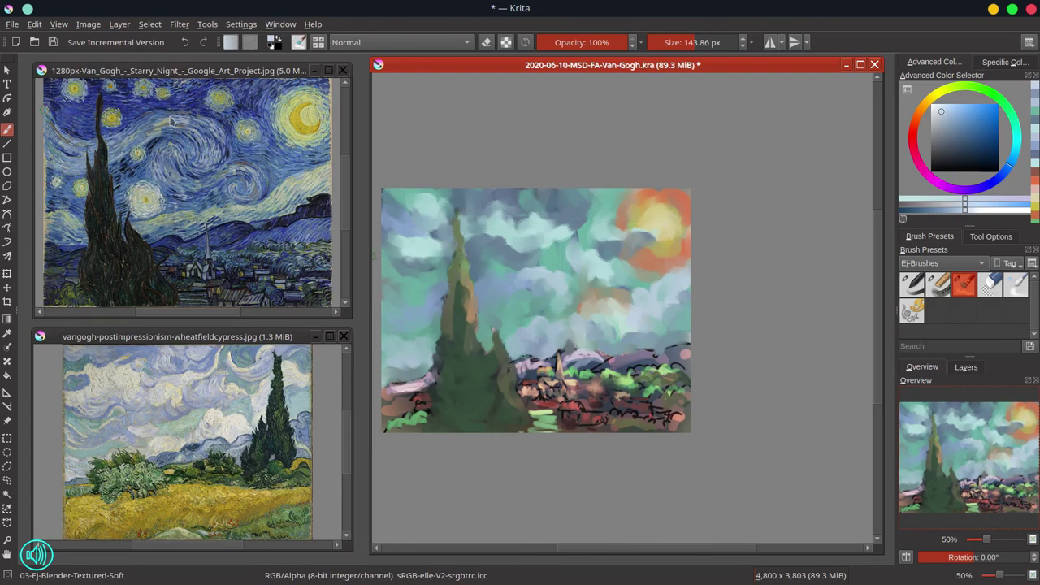
{"action": "left_click", "coordinate": [54, 44]}
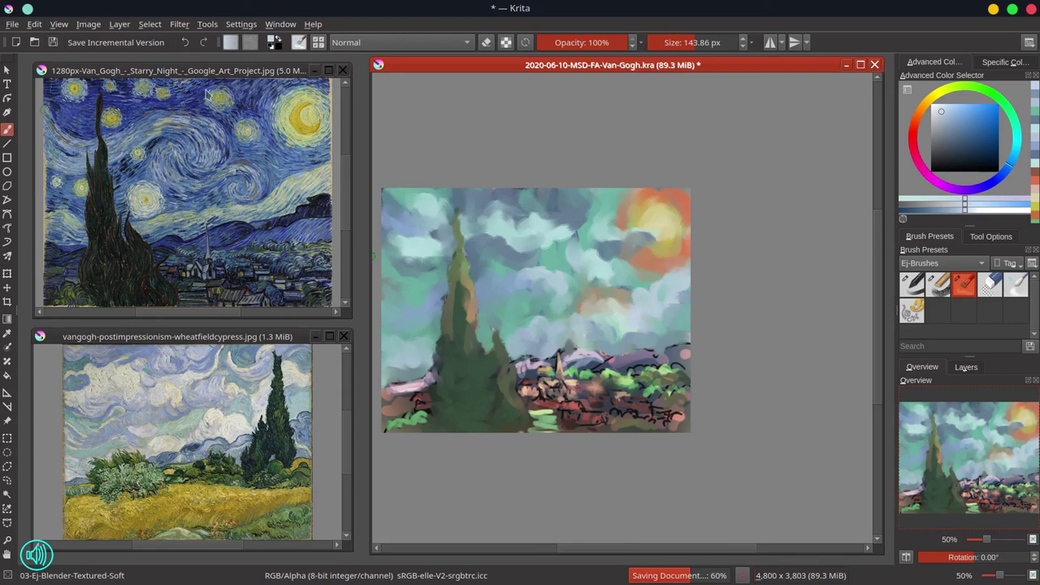
Blend the hills, village and trees to soften the black sketch lines, reducing the blender to about 91 px, and save the painting
{"action": "mouse_move", "coordinate": [406, 390]}
{"action": "left_mouse_down"}
{"action": "mouse_move", "coordinate": [429, 381]}
{"action": "mouse_move", "coordinate": [397, 387]}
{"action": "mouse_move", "coordinate": [406, 398]}
{"action": "mouse_move", "coordinate": [431, 386]}
{"action": "mouse_move", "coordinate": [409, 401]}
{"action": "mouse_move", "coordinate": [428, 400]}
{"action": "mouse_move", "coordinate": [391, 403]}
{"action": "mouse_move", "coordinate": [406, 405]}
{"action": "mouse_move", "coordinate": [385, 423]}
{"action": "mouse_move", "coordinate": [421, 426]}
{"action": "mouse_move", "coordinate": [391, 423]}
{"action": "mouse_move", "coordinate": [431, 385]}
{"action": "left_mouse_up"}
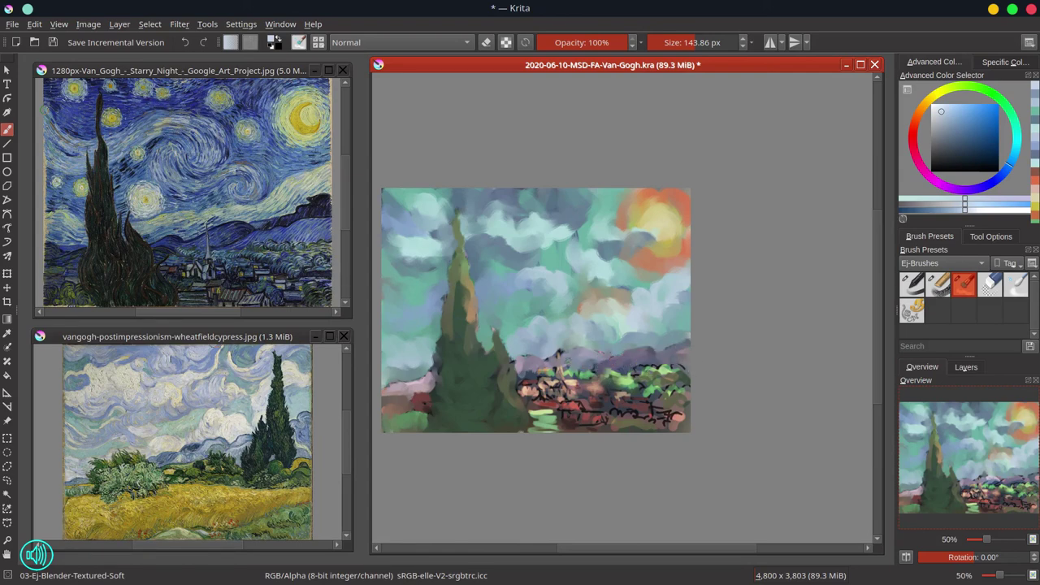
{"action": "mouse_move", "coordinate": [567, 361]}
{"action": "left_mouse_down"}
{"action": "mouse_move", "coordinate": [540, 362]}
{"action": "mouse_move", "coordinate": [562, 379]}
{"action": "left_mouse_up"}
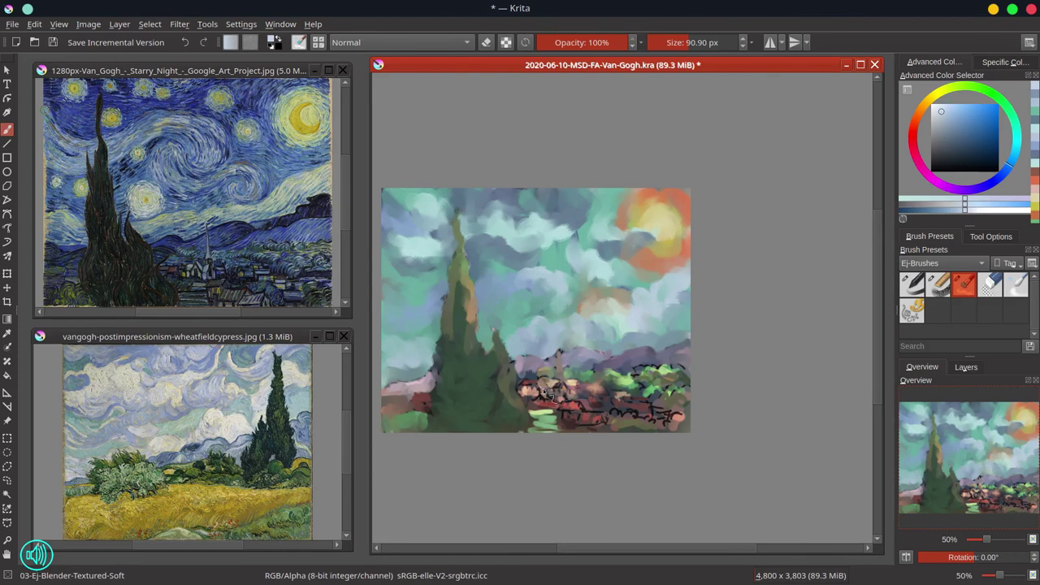
{"action": "mouse_move", "coordinate": [533, 386]}
{"action": "left_mouse_down"}
{"action": "mouse_move", "coordinate": [548, 408]}
{"action": "mouse_move", "coordinate": [545, 398]}
{"action": "mouse_move", "coordinate": [532, 418]}
{"action": "mouse_move", "coordinate": [544, 431]}
{"action": "left_mouse_up"}
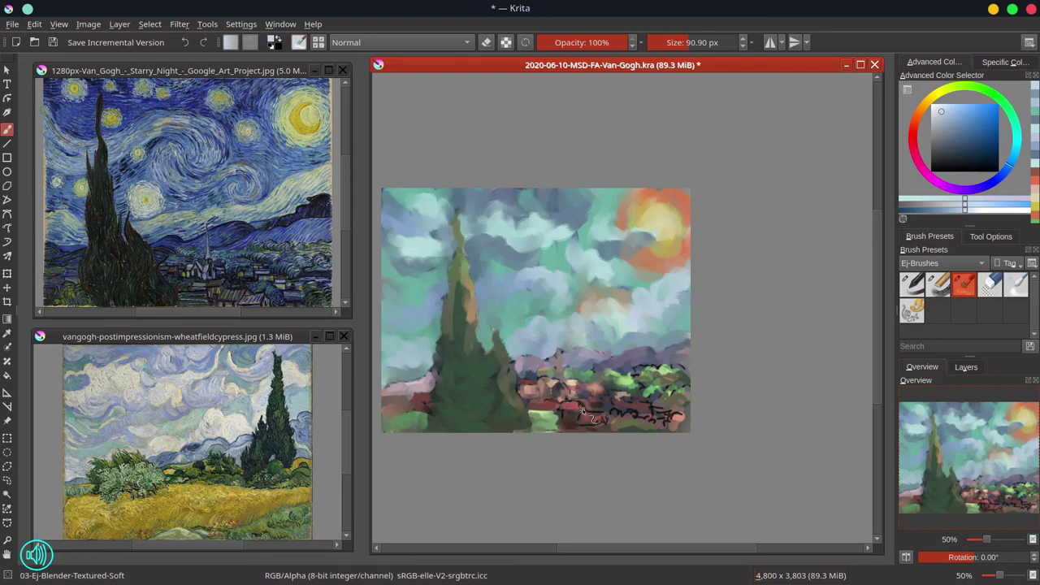
{"action": "left_click_drag", "start_coordinate": [584, 411], "coordinate": [590, 423]}
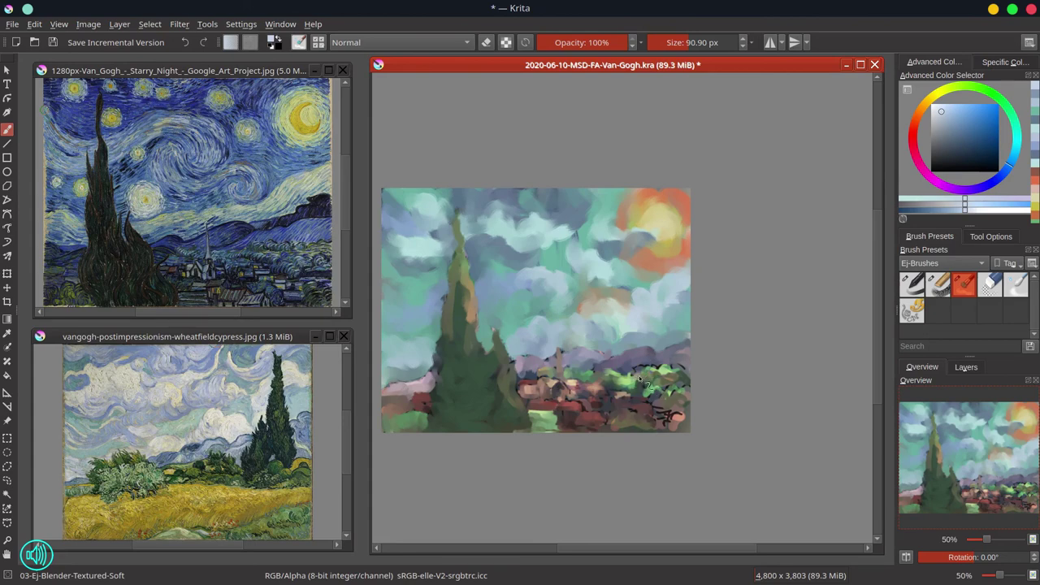
{"action": "mouse_move", "coordinate": [638, 370]}
{"action": "left_mouse_down"}
{"action": "mouse_move", "coordinate": [671, 369]}
{"action": "mouse_move", "coordinate": [657, 396]}
{"action": "left_mouse_up"}
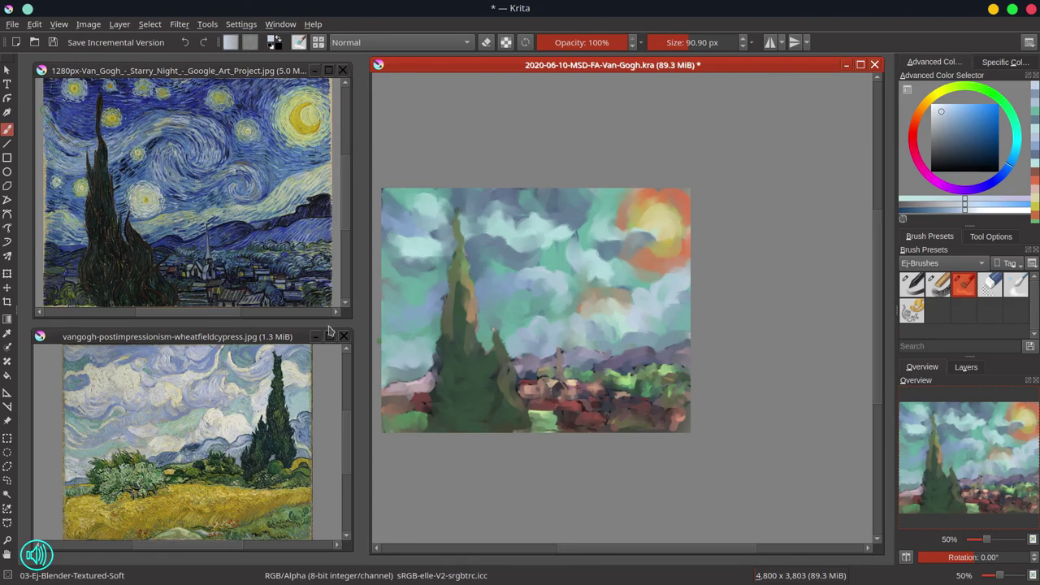
{"action": "left_click", "coordinate": [53, 44]}
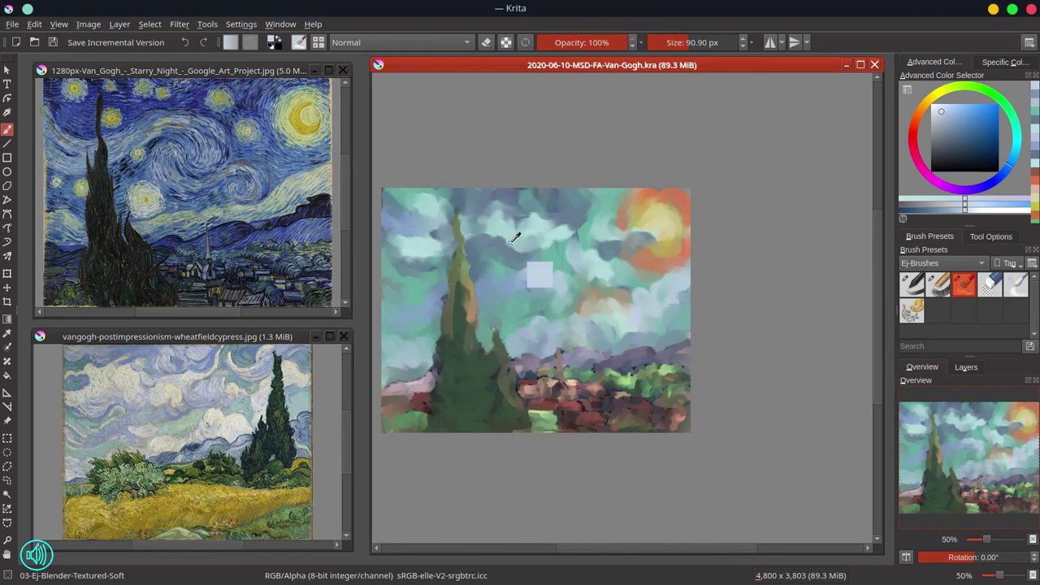
Paint dark blue and teal swirls in the upper and central sky with the Wet Textured Soft brush from the Paint set at about 182 px
{"action": "left_click", "coordinate": [484, 237], "text": "ctrl"}
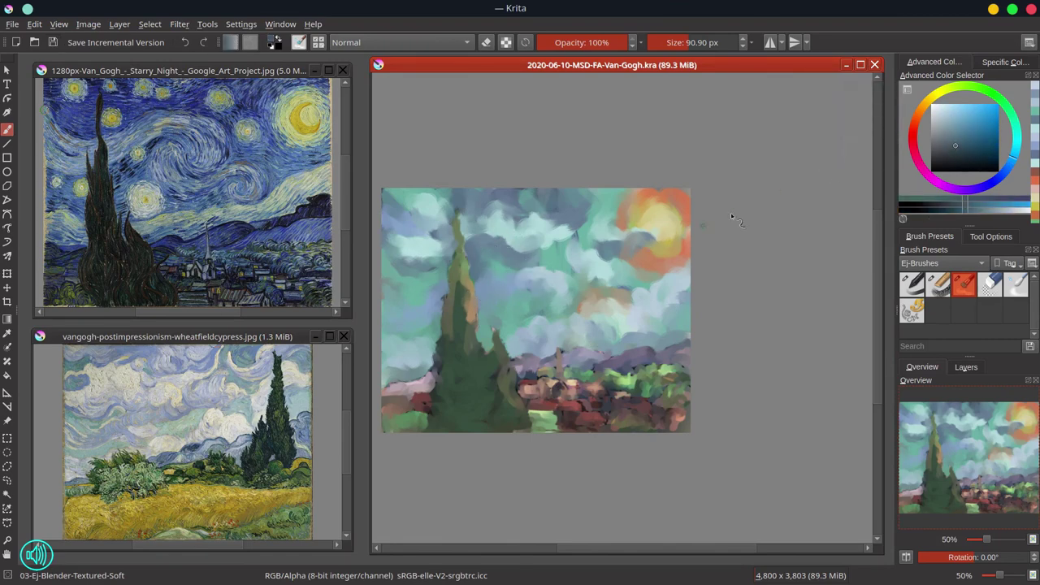
{"action": "key", "text": "bracketright"}
{"action": "left_click", "coordinate": [943, 263]}
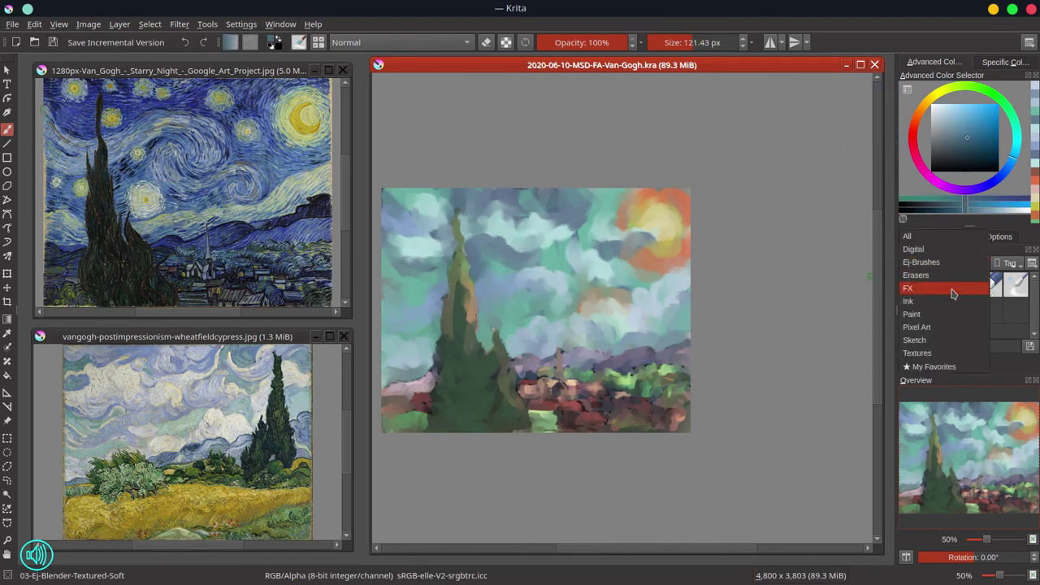
{"action": "left_click", "coordinate": [943, 313]}
{"action": "scroll", "coordinate": [1016, 300], "scroll_direction": "down", "scroll_amount": 2}
{"action": "left_click", "coordinate": [1016, 296]}
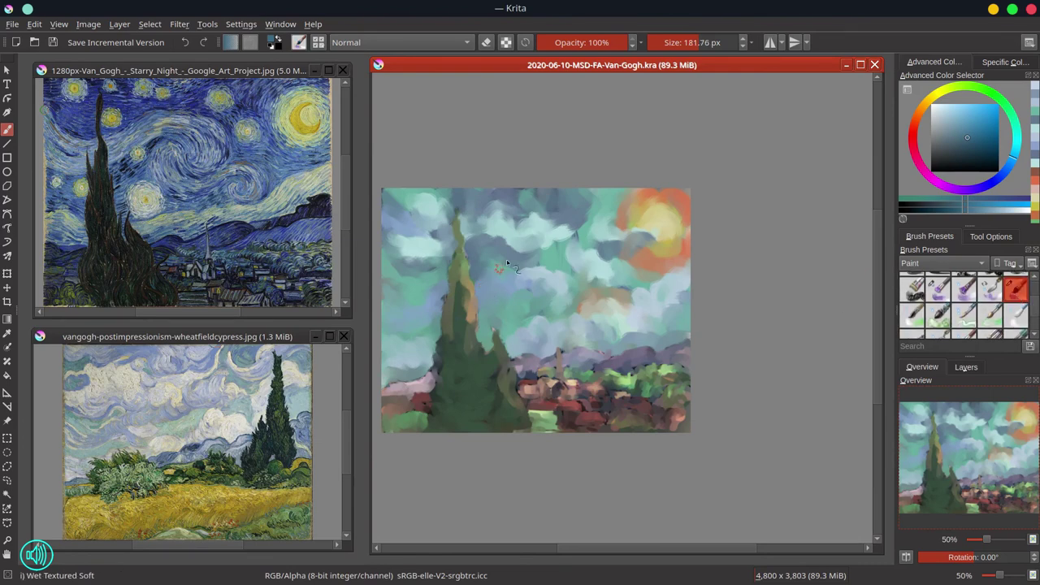
{"action": "mouse_move", "coordinate": [514, 270]}
{"action": "left_mouse_down"}
{"action": "mouse_move", "coordinate": [547, 278]}
{"action": "mouse_move", "coordinate": [559, 268]}
{"action": "mouse_move", "coordinate": [544, 238]}
{"action": "left_mouse_up"}
{"action": "mouse_move", "coordinate": [567, 197]}
{"action": "left_mouse_down"}
{"action": "mouse_move", "coordinate": [542, 211]}
{"action": "mouse_move", "coordinate": [510, 178]}
{"action": "mouse_move", "coordinate": [488, 252]}
{"action": "left_mouse_up"}
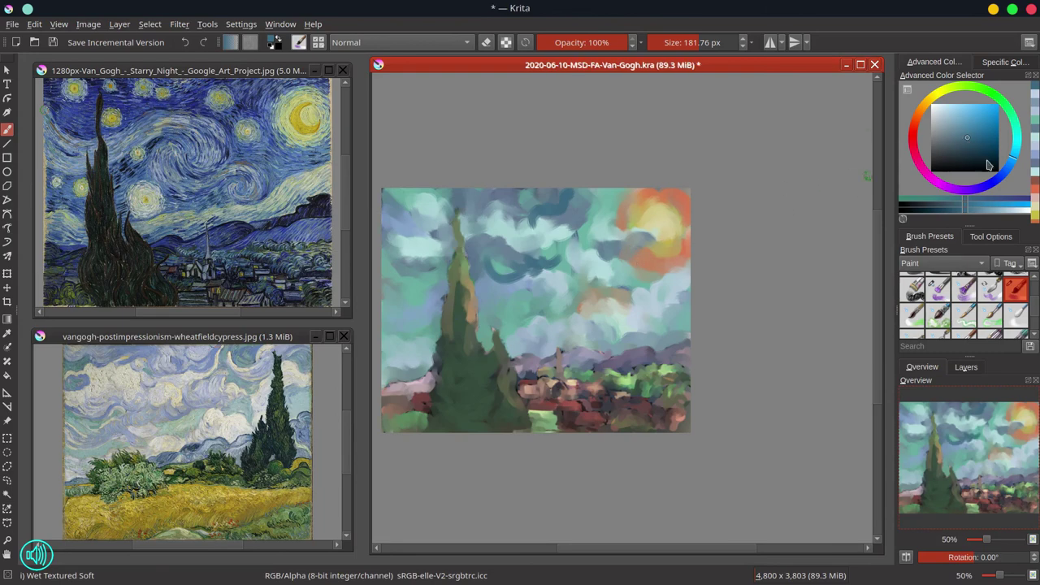
{"action": "left_click", "coordinate": [1016, 148]}
{"action": "left_click_drag", "start_coordinate": [492, 259], "coordinate": [496, 267]}
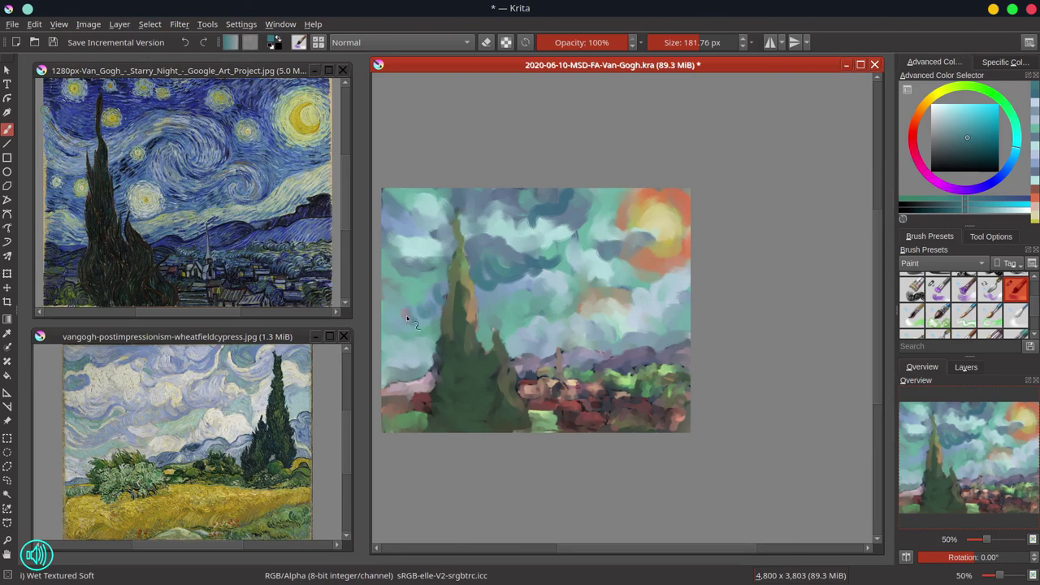
Paint olive-green and pale yellow curls across the sky, reducing the brush to about 102 px
{"action": "left_click", "coordinate": [962, 128]}
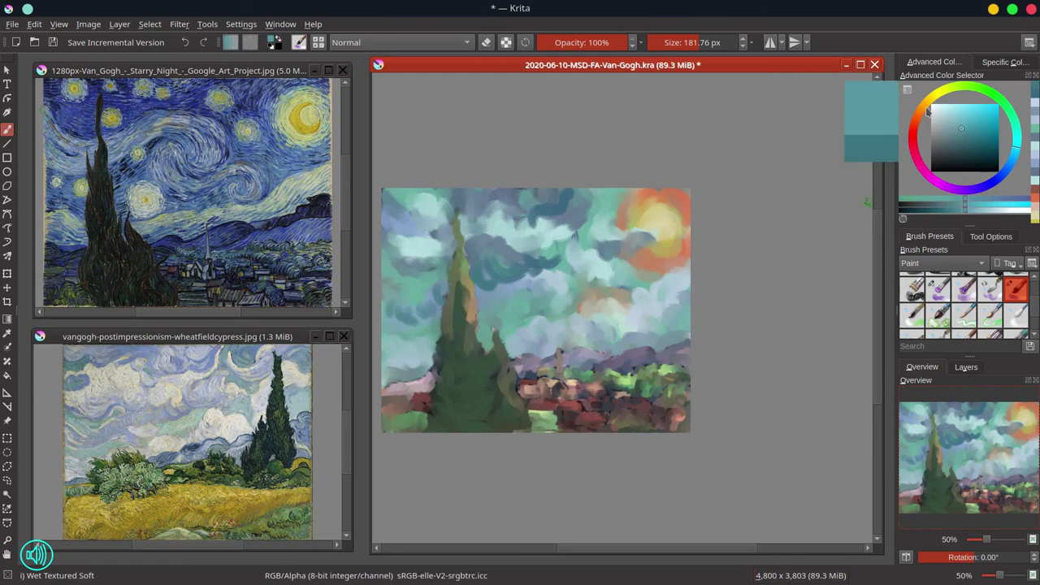
{"action": "left_click", "coordinate": [957, 87]}
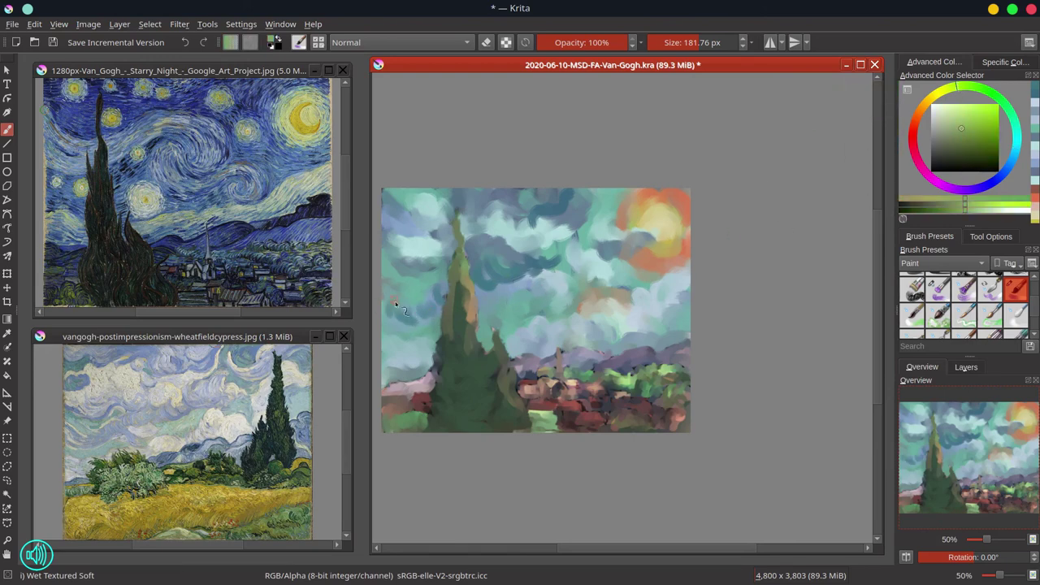
{"action": "left_click_drag", "start_coordinate": [405, 308], "coordinate": [386, 288], "text": "shift"}
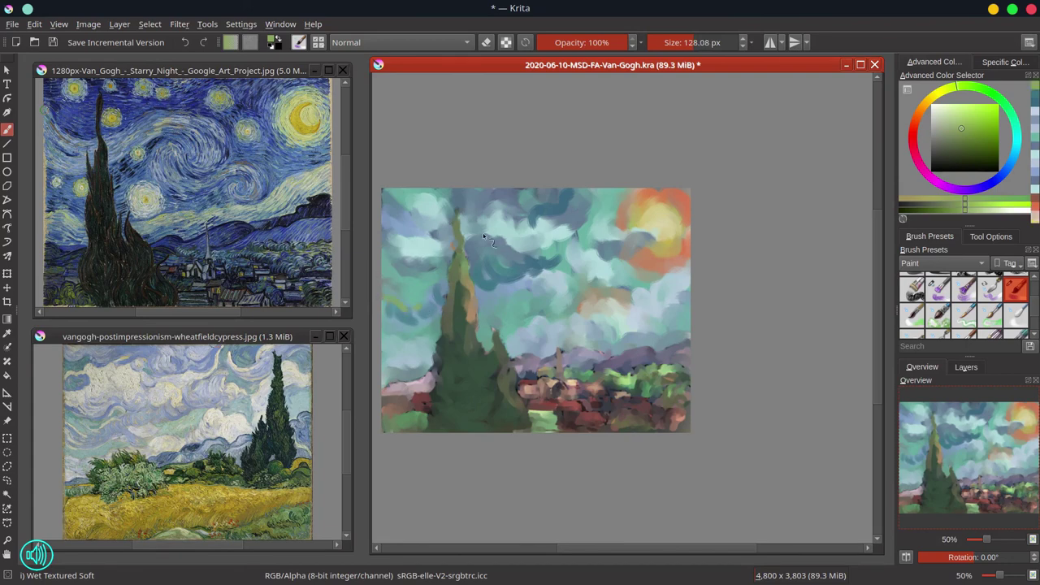
{"action": "left_click", "coordinate": [391, 310], "text": "ctrl"}
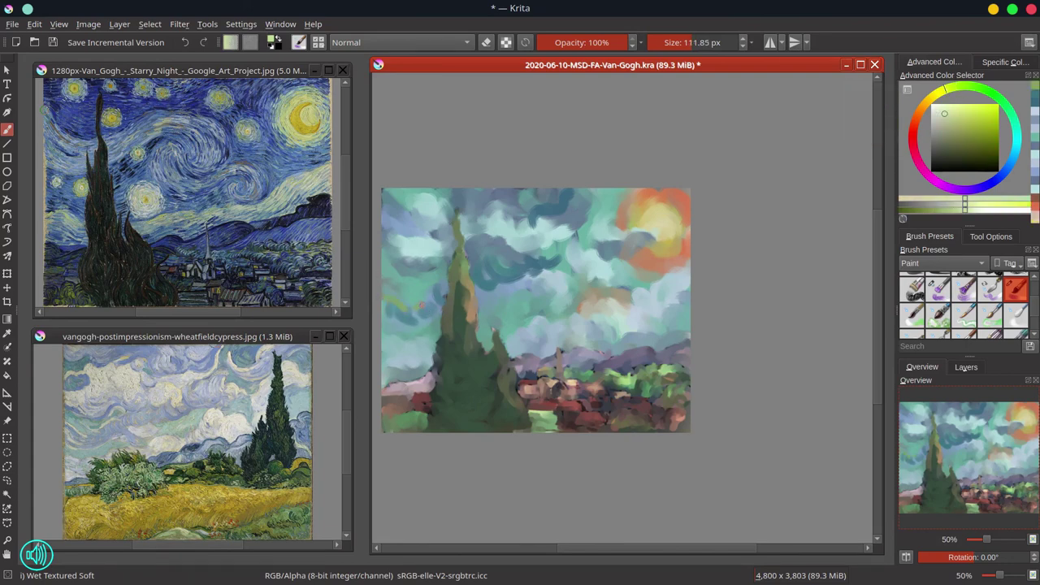
{"action": "left_click_drag", "start_coordinate": [438, 296], "coordinate": [443, 306]}
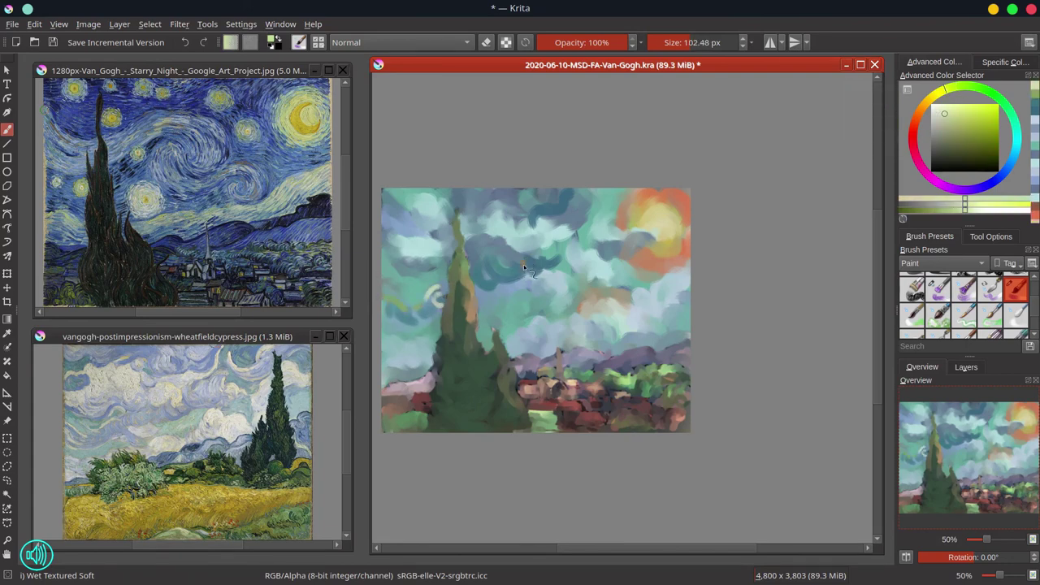
{"action": "mouse_move", "coordinate": [523, 264]}
{"action": "left_mouse_down"}
{"action": "mouse_move", "coordinate": [512, 248]}
{"action": "mouse_move", "coordinate": [529, 267]}
{"action": "mouse_move", "coordinate": [606, 276]}
{"action": "mouse_move", "coordinate": [602, 258]}
{"action": "mouse_move", "coordinate": [565, 248]}
{"action": "mouse_move", "coordinate": [583, 239]}
{"action": "left_mouse_up"}
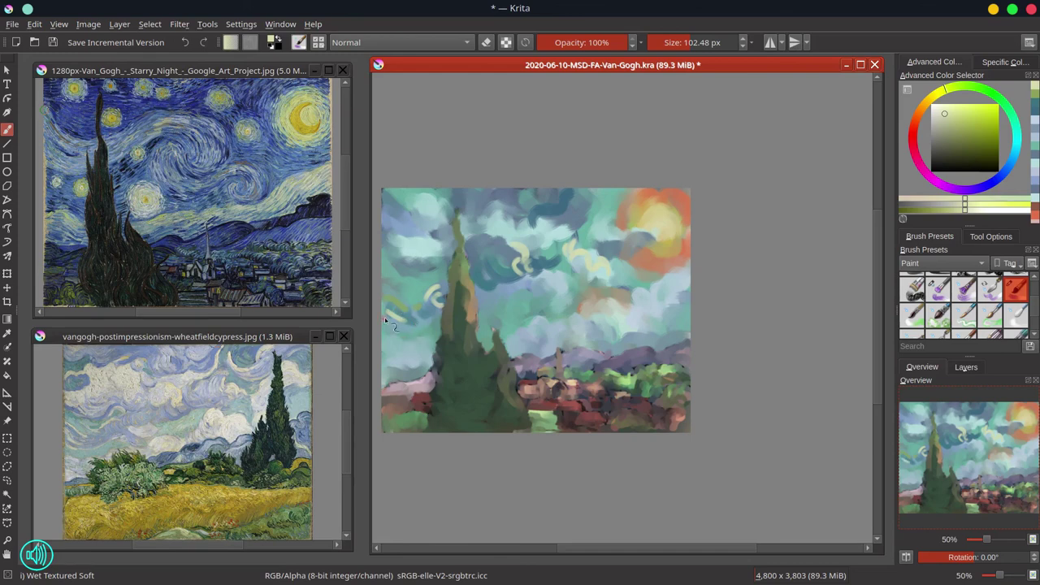
{"action": "mouse_move", "coordinate": [383, 323]}
{"action": "left_mouse_down"}
{"action": "mouse_move", "coordinate": [428, 317]}
{"action": "mouse_move", "coordinate": [398, 314]}
{"action": "left_mouse_up"}
{"action": "left_click_drag", "start_coordinate": [541, 320], "coordinate": [550, 333]}
{"action": "mouse_move", "coordinate": [496, 218]}
{"action": "left_mouse_down"}
{"action": "mouse_move", "coordinate": [495, 191]}
{"action": "mouse_move", "coordinate": [496, 204]}
{"action": "mouse_move", "coordinate": [562, 207]}
{"action": "mouse_move", "coordinate": [542, 214]}
{"action": "mouse_move", "coordinate": [556, 199]}
{"action": "mouse_move", "coordinate": [561, 223]}
{"action": "mouse_move", "coordinate": [574, 197]}
{"action": "mouse_move", "coordinate": [532, 196]}
{"action": "mouse_move", "coordinate": [513, 210]}
{"action": "mouse_move", "coordinate": [524, 220]}
{"action": "mouse_move", "coordinate": [521, 200]}
{"action": "mouse_move", "coordinate": [526, 218]}
{"action": "mouse_move", "coordinate": [464, 205]}
{"action": "left_mouse_up"}
Paint dark blue strokes and pale blue highlights on the clouds around the large cypress's tip, reducing the brush to about 94 px
{"action": "left_click", "coordinate": [560, 206], "text": "ctrl"}
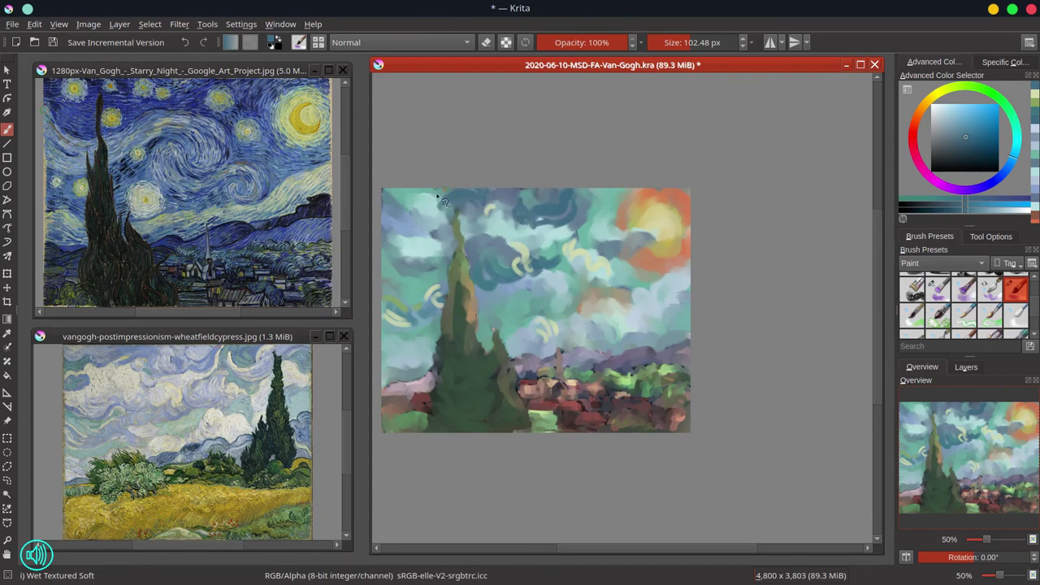
{"action": "left_click_drag", "start_coordinate": [436, 195], "coordinate": [408, 208]}
{"action": "left_click", "coordinate": [945, 113]}
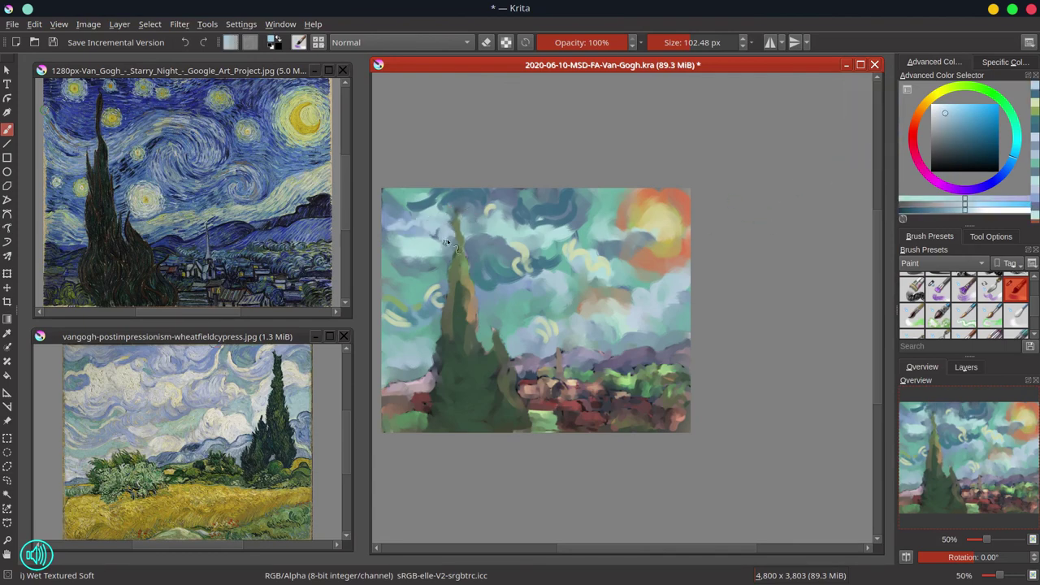
{"action": "left_click", "coordinate": [941, 112]}
{"action": "left_click_drag", "start_coordinate": [437, 230], "coordinate": [448, 254]}
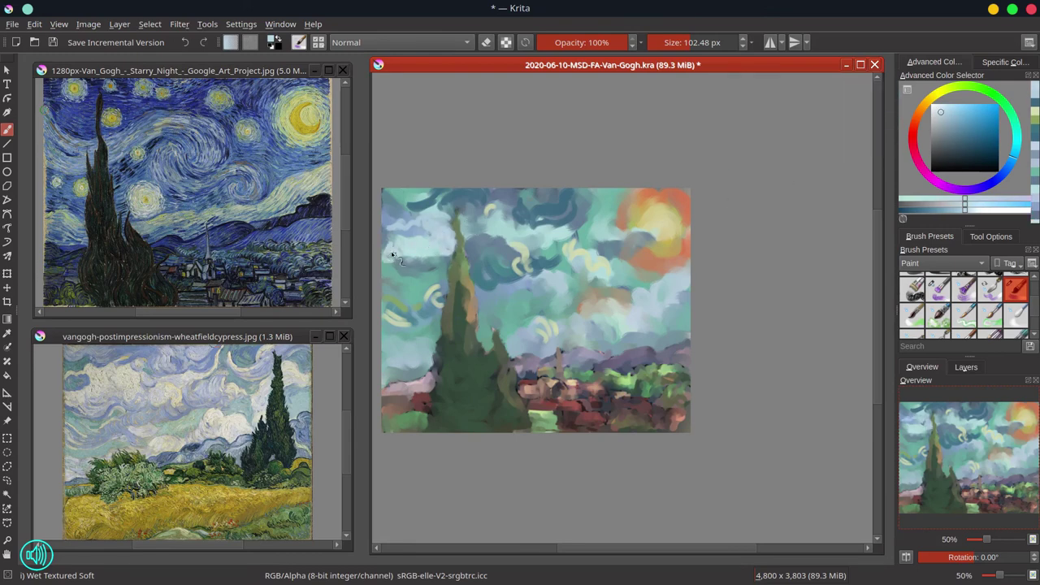
{"action": "mouse_move", "coordinate": [456, 208]}
{"action": "left_mouse_down"}
{"action": "mouse_move", "coordinate": [493, 228]}
{"action": "mouse_move", "coordinate": [417, 267]}
{"action": "left_mouse_up"}
{"action": "left_click", "coordinate": [501, 227], "text": "ctrl"}
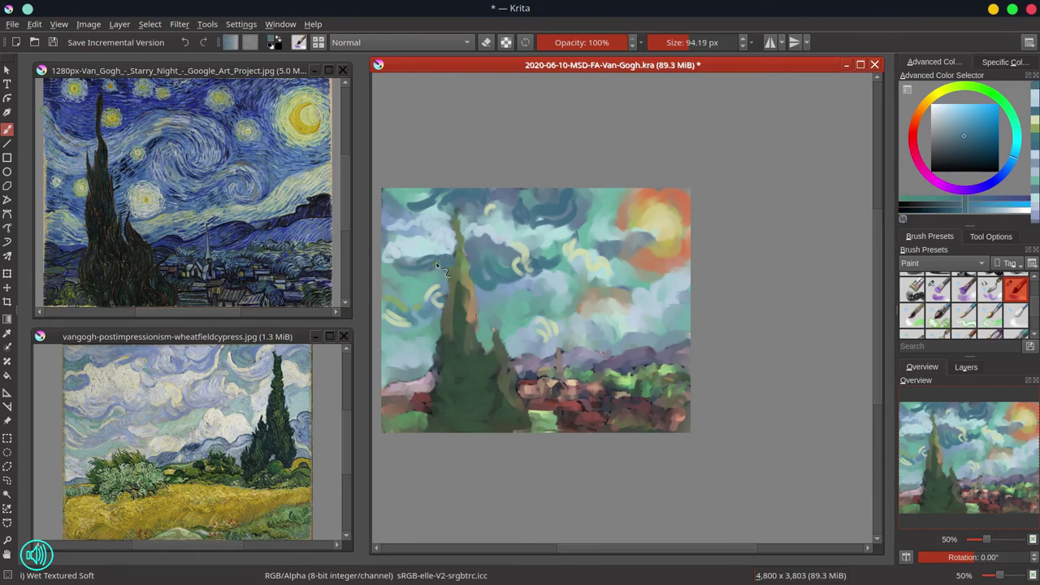
{"action": "left_click_drag", "start_coordinate": [497, 288], "coordinate": [527, 281]}
Paint pale mint cloud swirls beside the large cypress and above the hills out to the canvas's right edge
{"action": "left_click", "coordinate": [530, 236], "text": "ctrl"}
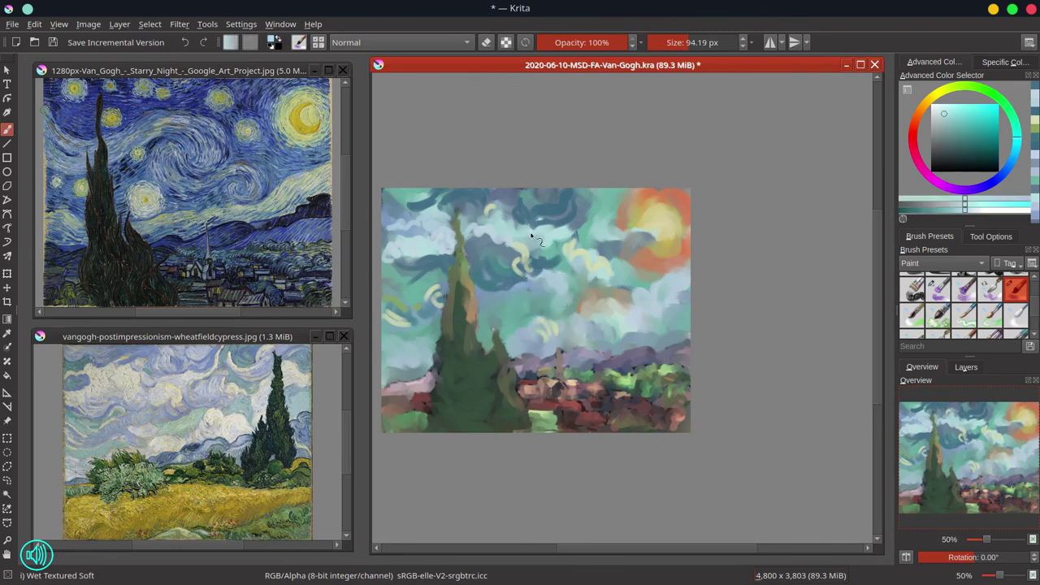
{"action": "left_click", "coordinate": [491, 313], "text": "ctrl"}
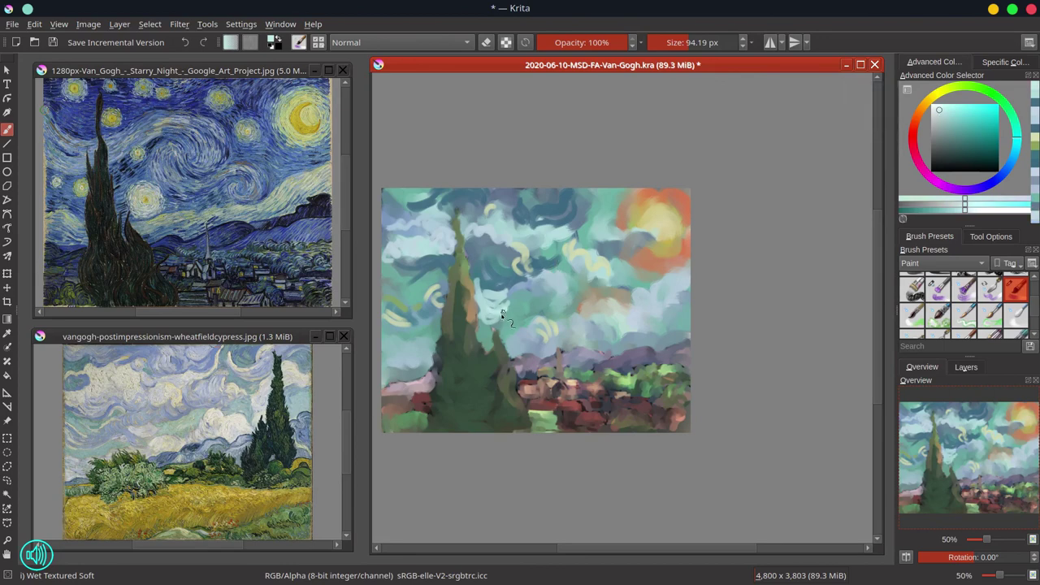
{"action": "mouse_move", "coordinate": [503, 313]}
{"action": "left_mouse_down"}
{"action": "mouse_move", "coordinate": [494, 318]}
{"action": "mouse_move", "coordinate": [481, 293]}
{"action": "left_mouse_up"}
{"action": "left_click_drag", "start_coordinate": [522, 334], "coordinate": [550, 351]}
{"action": "mouse_move", "coordinate": [583, 314]}
{"action": "left_mouse_down"}
{"action": "mouse_move", "coordinate": [607, 335]}
{"action": "mouse_move", "coordinate": [608, 348]}
{"action": "mouse_move", "coordinate": [637, 342]}
{"action": "mouse_move", "coordinate": [636, 302]}
{"action": "mouse_move", "coordinate": [648, 313]}
{"action": "mouse_move", "coordinate": [638, 322]}
{"action": "mouse_move", "coordinate": [639, 306]}
{"action": "mouse_move", "coordinate": [631, 312]}
{"action": "mouse_move", "coordinate": [644, 292]}
{"action": "mouse_move", "coordinate": [628, 328]}
{"action": "mouse_move", "coordinate": [678, 279]}
{"action": "mouse_move", "coordinate": [693, 289]}
{"action": "mouse_move", "coordinate": [667, 291]}
{"action": "mouse_move", "coordinate": [692, 256]}
{"action": "left_mouse_up"}
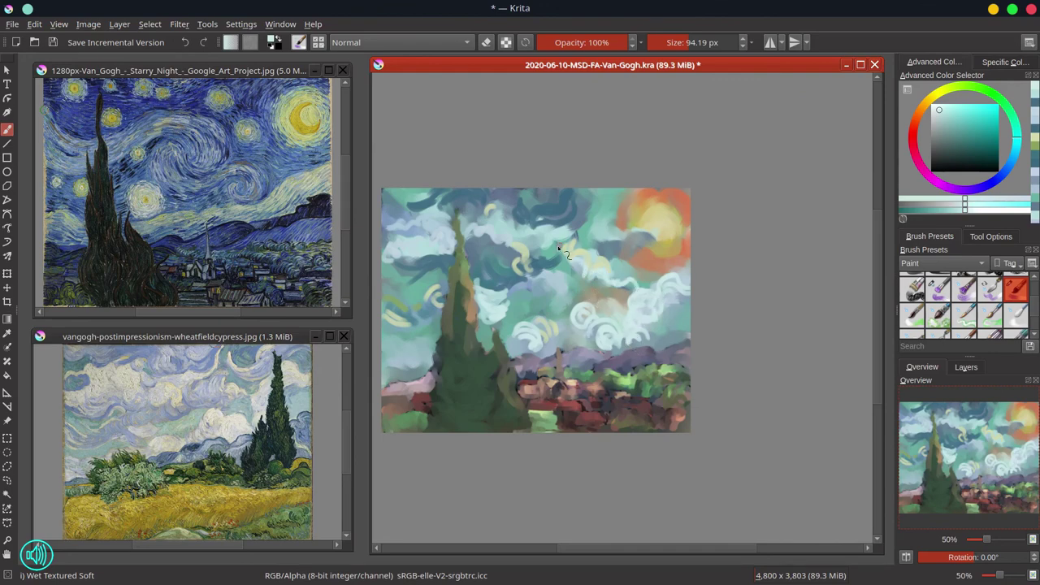
Paint muted and darker blue curved strokes beneath the upper clouds and in the sky left of the large cypress
{"action": "left_click", "coordinate": [581, 214], "text": "ctrl"}
{"action": "left_click", "coordinate": [956, 127]}
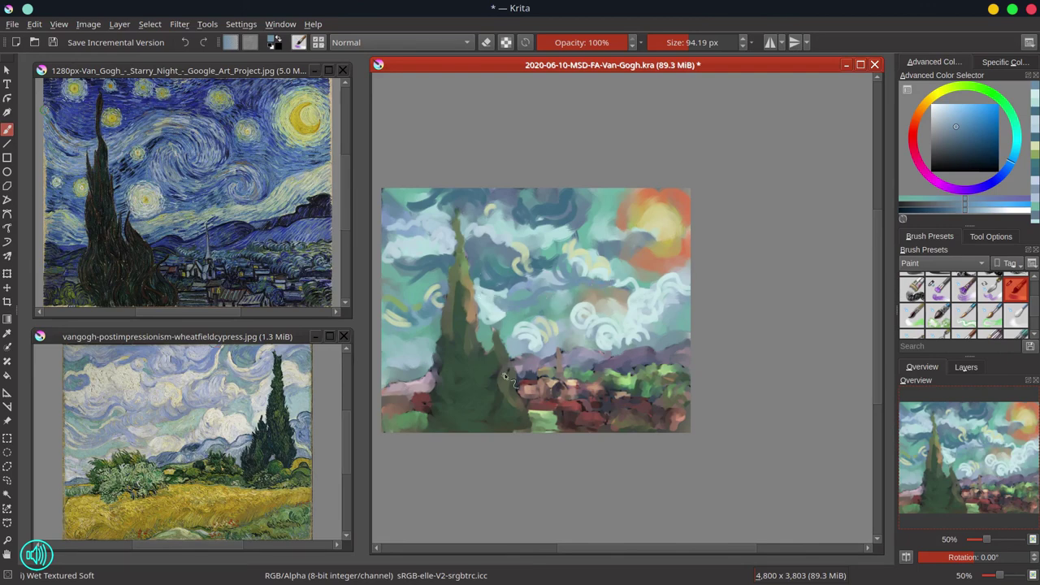
{"action": "left_click", "coordinate": [514, 267], "text": "ctrl"}
{"action": "left_click_drag", "start_coordinate": [426, 334], "coordinate": [435, 319]}
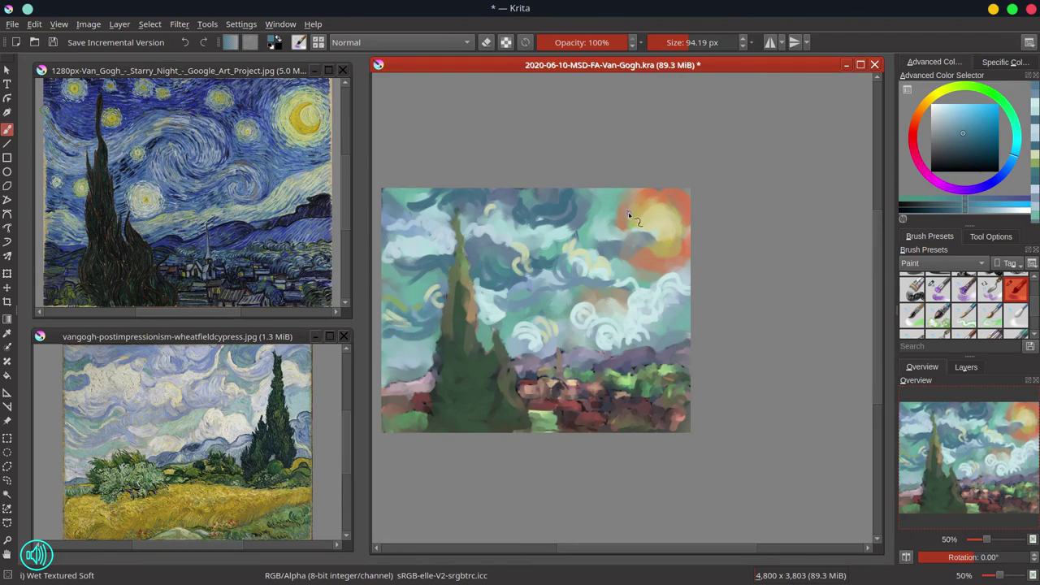
Paint a pale mint curl with a grey-blue centre on the cloud overlapping the sun
{"action": "left_click", "coordinate": [623, 239], "text": "ctrl"}
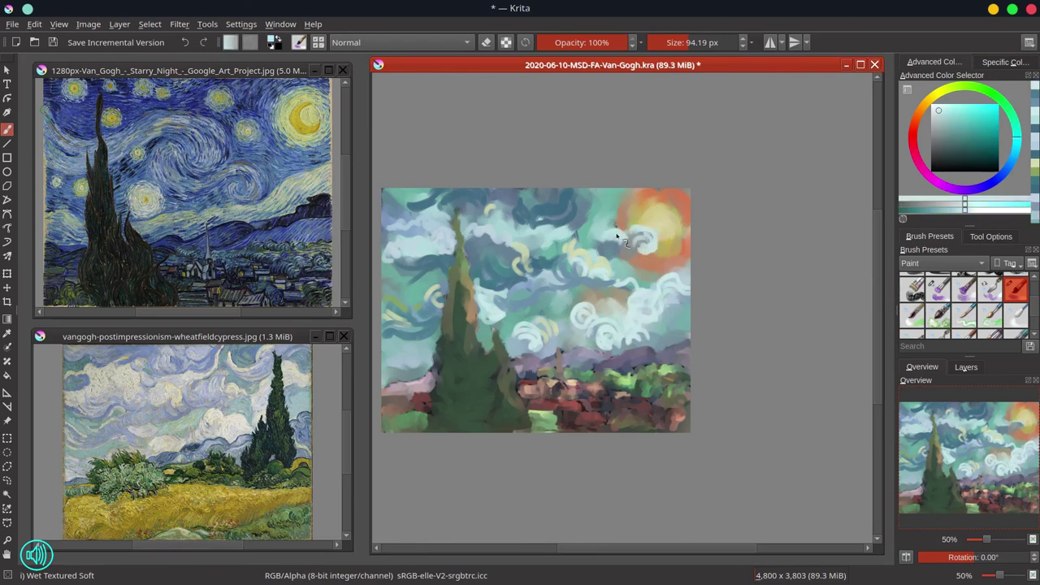
{"action": "left_click", "coordinate": [623, 240], "text": "ctrl"}
{"action": "left_click_drag", "start_coordinate": [623, 241], "coordinate": [651, 249]}
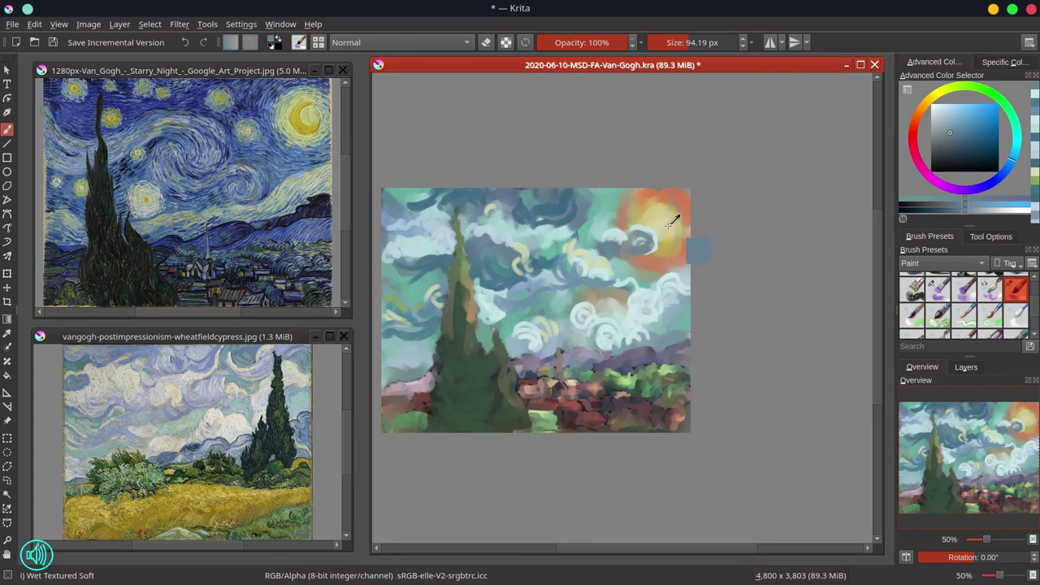
Paint curved pale yellow, orange and ochre strokes around the sun and on the orange cloud below it
{"action": "left_click", "coordinate": [654, 214], "text": "ctrl"}
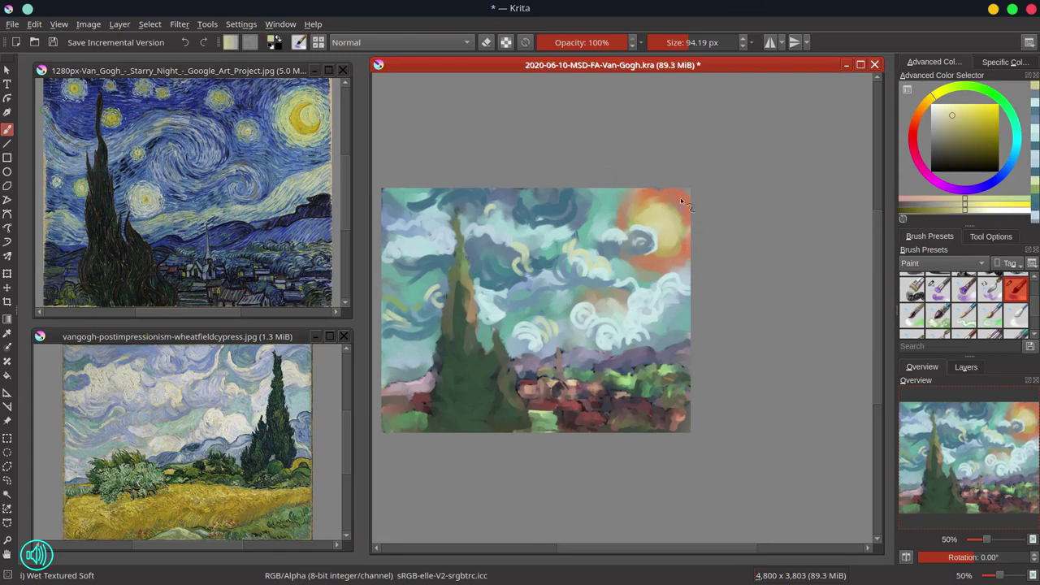
{"action": "left_click", "coordinate": [671, 259], "text": "ctrl"}
{"action": "left_click", "coordinate": [661, 206], "text": "ctrl"}
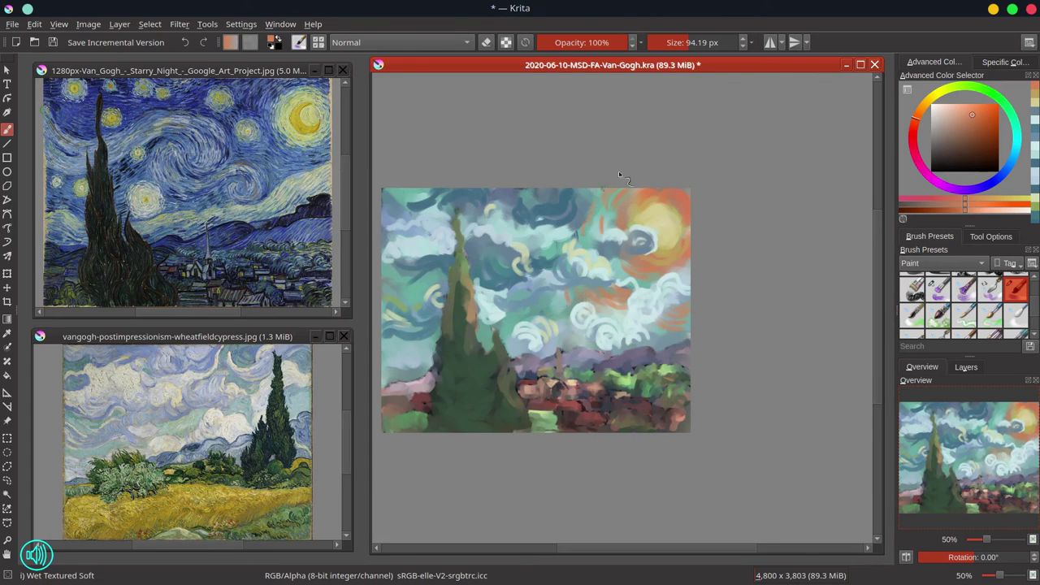
{"action": "left_click", "coordinate": [675, 200], "text": "ctrl"}
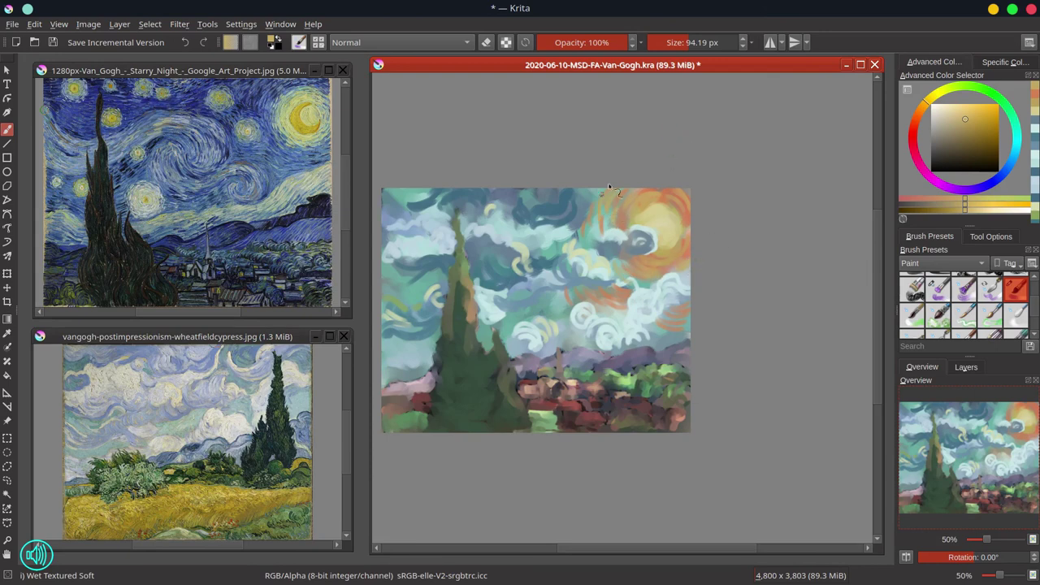
Paint teal strokes around the orange cloud, extend the orange strokes around the sun and above the hills, and save the painting
{"action": "left_click", "coordinate": [558, 294], "text": "ctrl"}
{"action": "left_click_drag", "start_coordinate": [569, 305], "coordinate": [577, 297]}
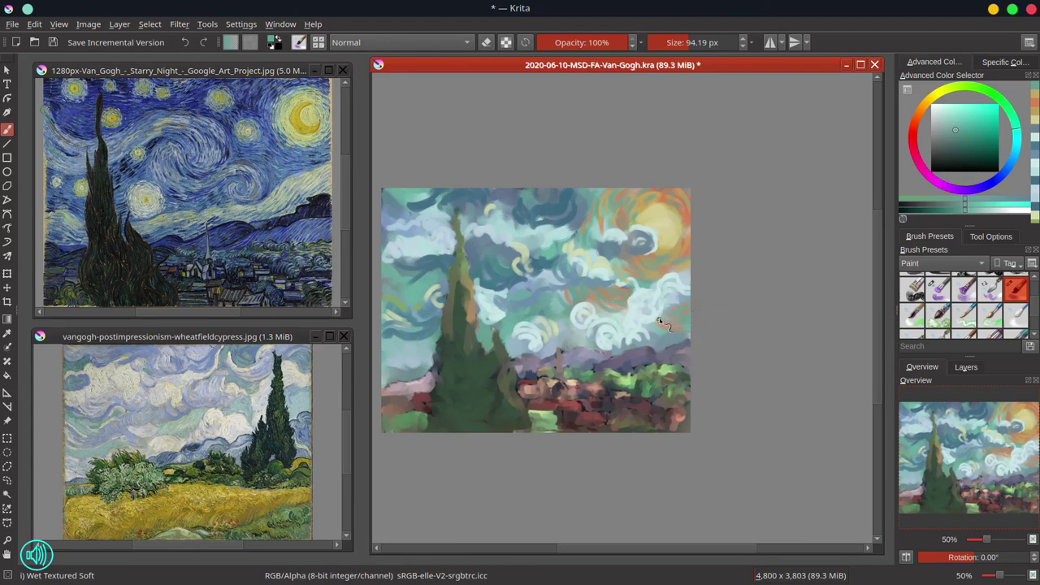
{"action": "left_click", "coordinate": [639, 256], "text": "ctrl"}
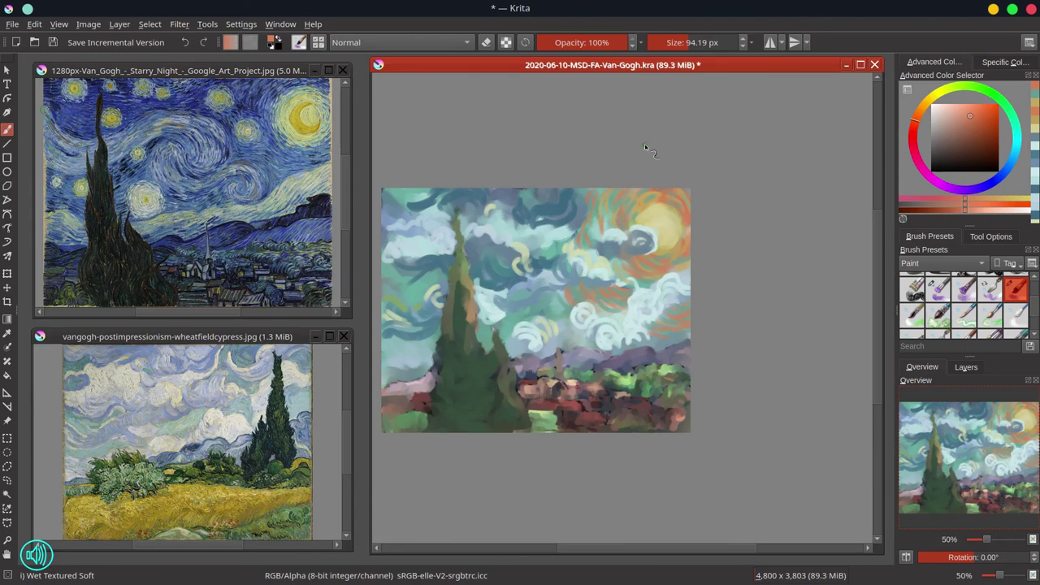
{"action": "left_click", "coordinate": [52, 42]}
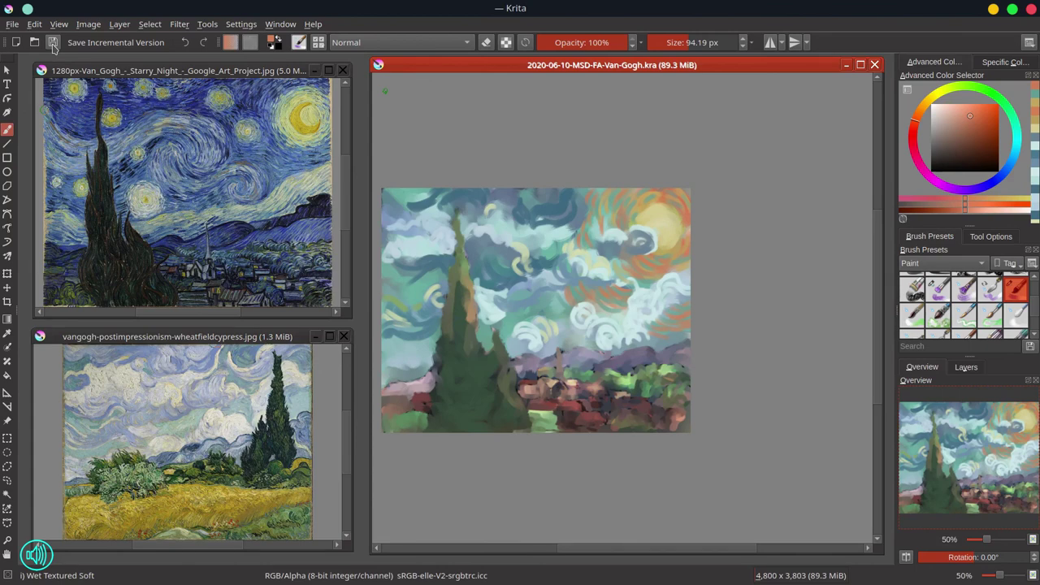
Paint warm orange-brown and grey-green strokes on the upper part of the large cypress with the brush at about 77 px
{"action": "left_click", "coordinate": [486, 306], "text": "ctrl"}
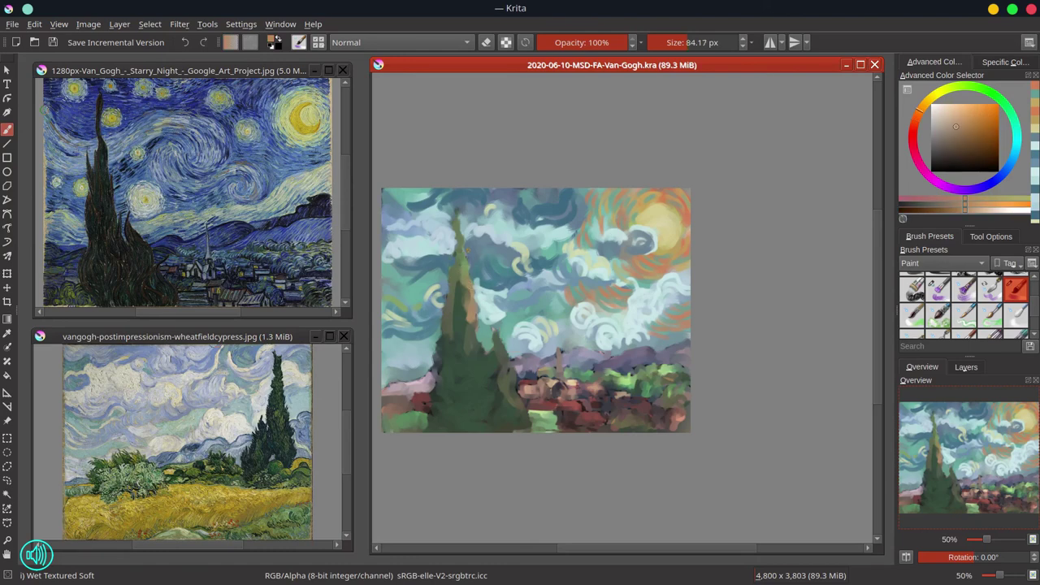
{"action": "key", "text": "bracketleft"}
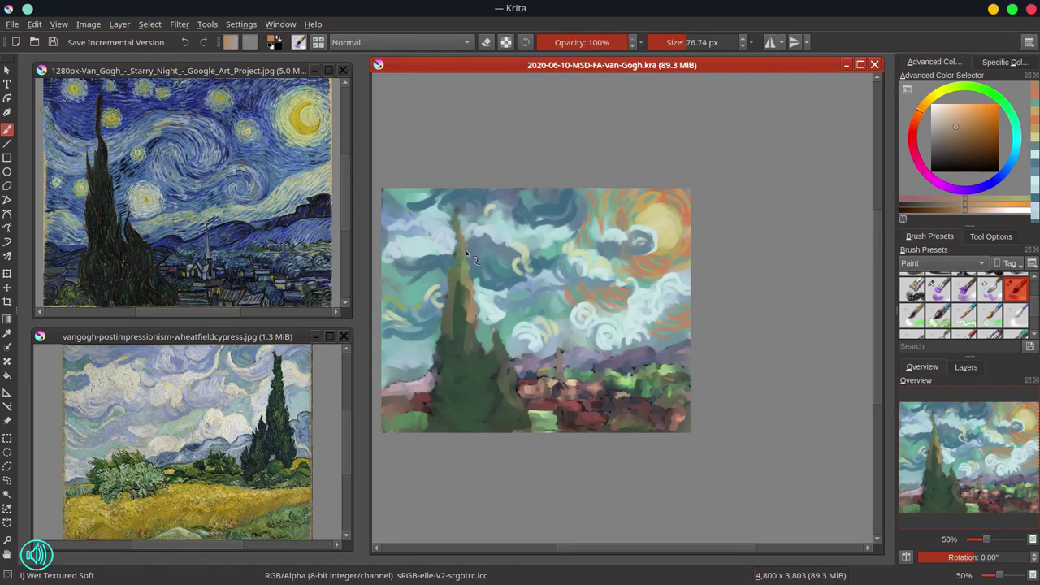
{"action": "left_click", "coordinate": [463, 285], "text": "ctrl"}
{"action": "left_click_drag", "start_coordinate": [465, 261], "coordinate": [458, 217]}
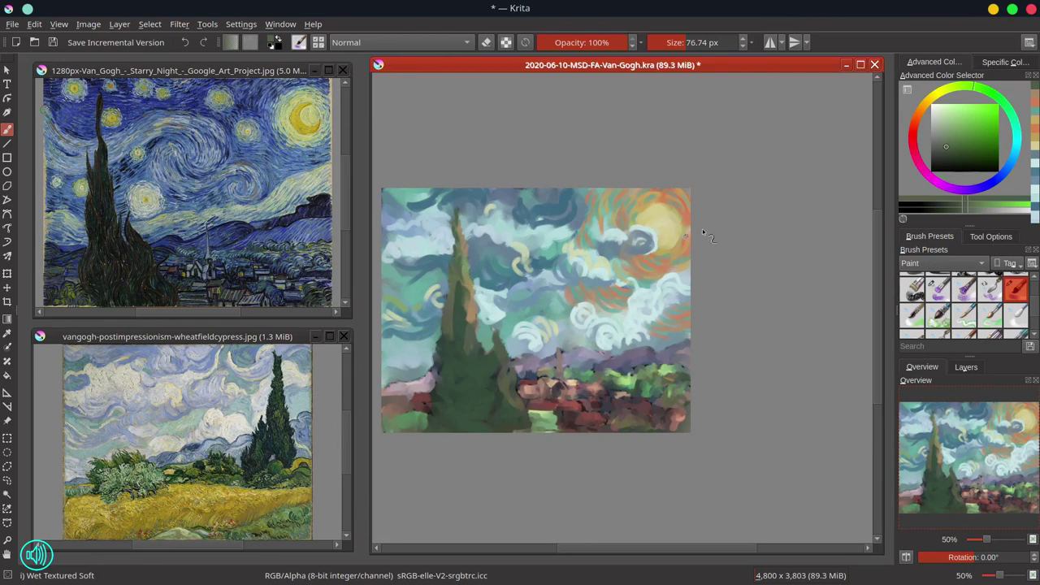
Paint short dark green strokes down the large cypress from its upper part to the base
{"action": "left_click", "coordinate": [944, 161]}
{"action": "left_click_drag", "start_coordinate": [458, 280], "coordinate": [460, 285]}
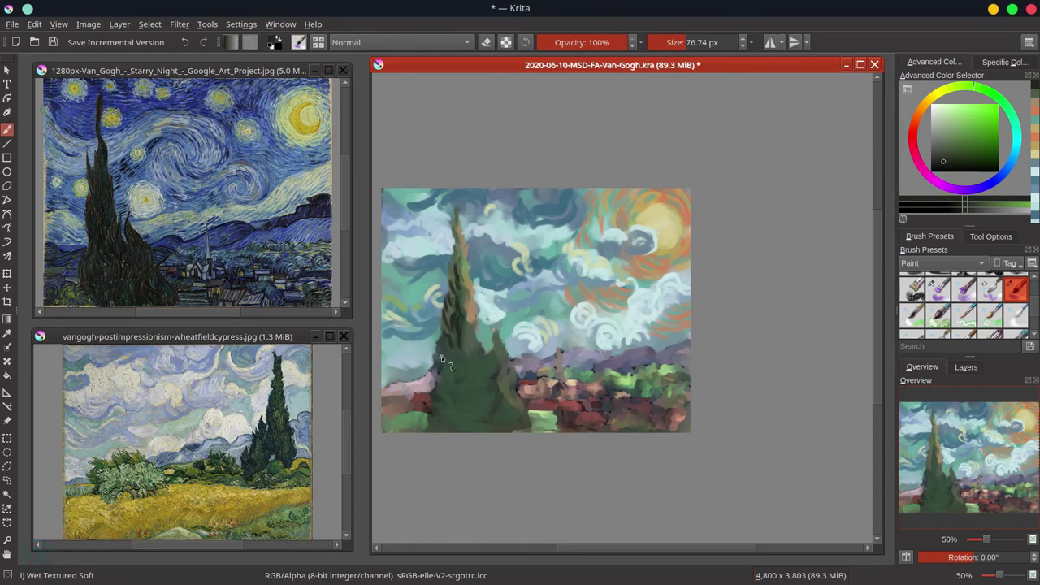
{"action": "left_click_drag", "start_coordinate": [436, 364], "coordinate": [435, 381]}
{"action": "left_click_drag", "start_coordinate": [456, 351], "coordinate": [456, 366]}
{"action": "left_click_drag", "start_coordinate": [438, 419], "coordinate": [433, 431]}
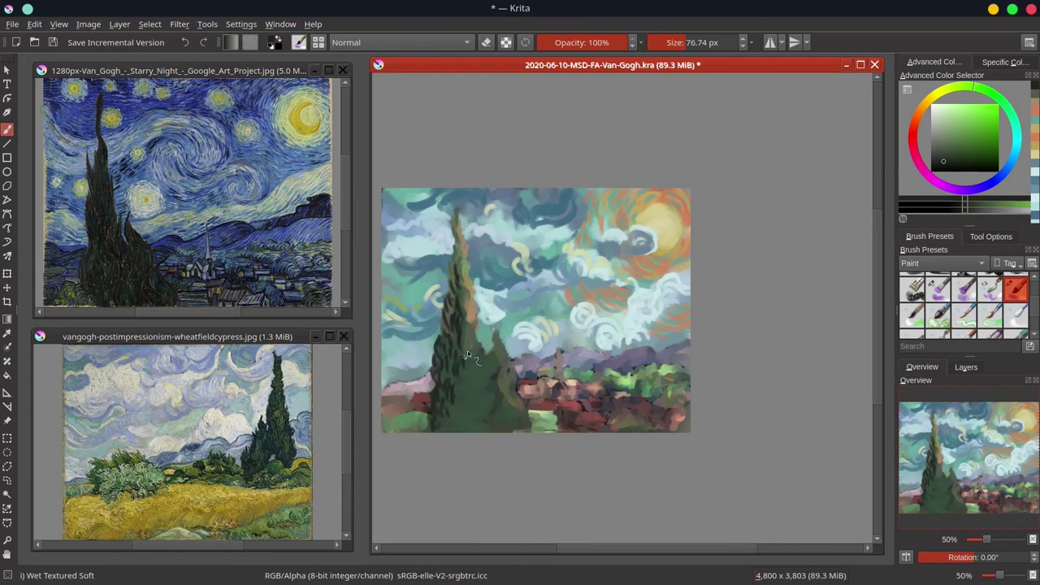
{"action": "mouse_move", "coordinate": [457, 404]}
{"action": "left_mouse_down"}
{"action": "mouse_move", "coordinate": [451, 373]}
{"action": "mouse_move", "coordinate": [452, 430]}
{"action": "left_mouse_up"}
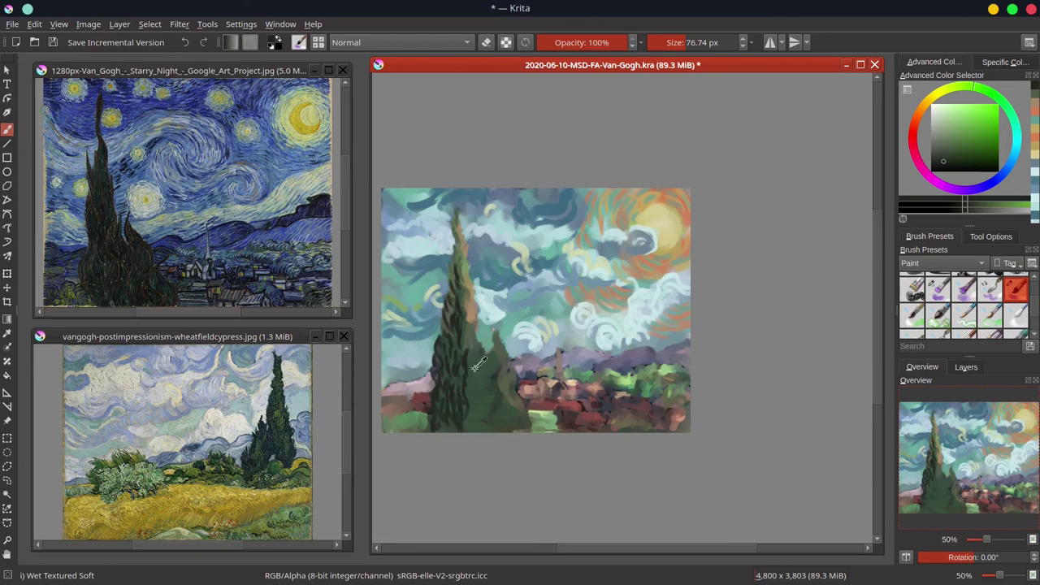
Paint short dark green strokes over the large cypress's lower half and down the smaller cypress to its base
{"action": "left_click", "coordinate": [449, 360], "text": "ctrl"}
{"action": "left_click", "coordinate": [454, 383], "text": "ctrl"}
{"action": "mouse_move", "coordinate": [452, 387]}
{"action": "left_mouse_down"}
{"action": "mouse_move", "coordinate": [447, 368]}
{"action": "mouse_move", "coordinate": [461, 396]}
{"action": "left_mouse_up"}
{"action": "left_click", "coordinate": [464, 411], "text": "ctrl"}
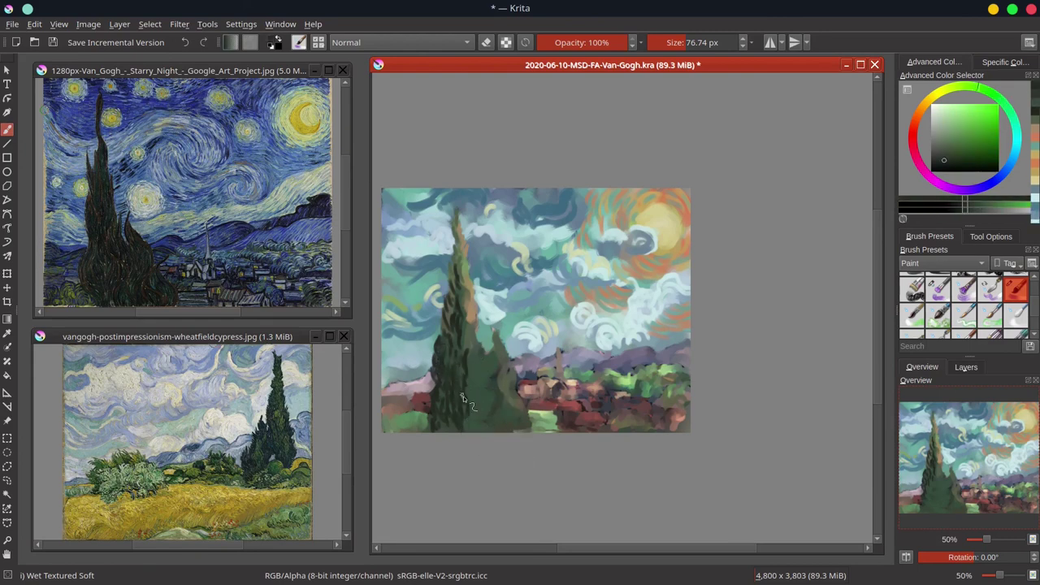
{"action": "left_click_drag", "start_coordinate": [491, 434], "coordinate": [492, 407]}
{"action": "mouse_move", "coordinate": [488, 352]}
{"action": "left_mouse_down"}
{"action": "mouse_move", "coordinate": [489, 377]}
{"action": "mouse_move", "coordinate": [471, 407]}
{"action": "left_mouse_up"}
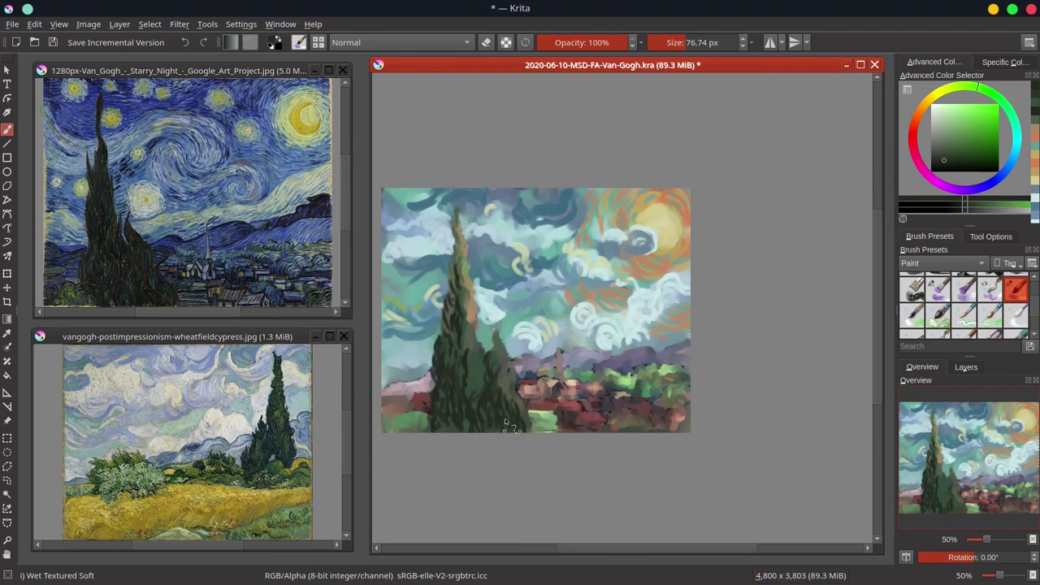
{"action": "left_click_drag", "start_coordinate": [469, 422], "coordinate": [466, 435]}
Add short mid-green strokes where the two cypresses overlap, using greens sampled from the foliage
{"action": "left_click", "coordinate": [478, 363], "text": "ctrl"}
{"action": "mouse_move", "coordinate": [470, 386]}
{"action": "left_mouse_down"}
{"action": "mouse_move", "coordinate": [484, 418]}
{"action": "mouse_move", "coordinate": [464, 388]}
{"action": "mouse_move", "coordinate": [469, 364]}
{"action": "left_mouse_up"}
{"action": "left_click", "coordinate": [480, 391], "text": "ctrl"}
{"action": "left_click", "coordinate": [464, 376], "text": "ctrl"}
{"action": "left_click", "coordinate": [470, 362], "text": "ctrl"}
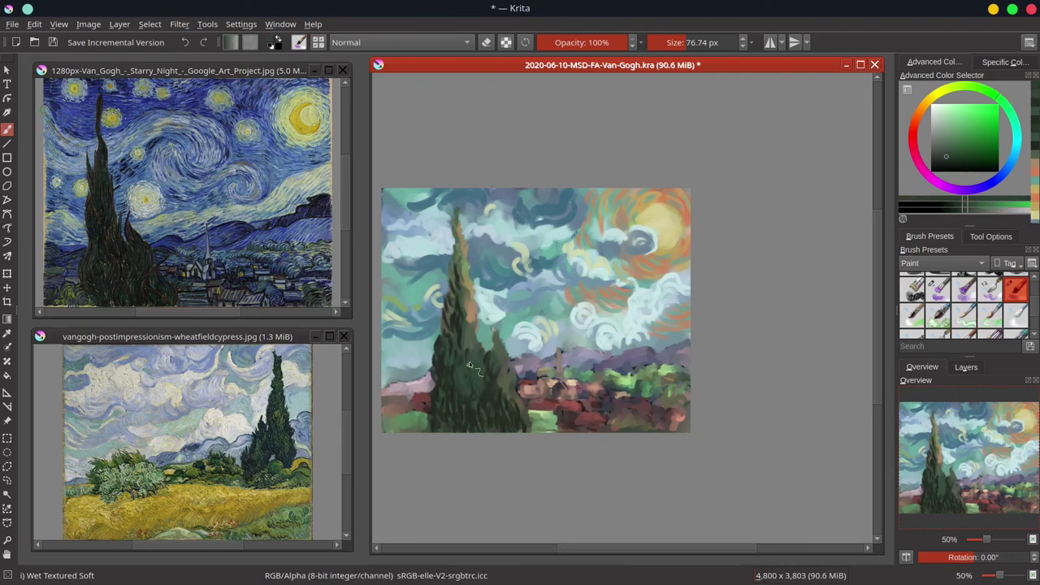
Paint tan strokes on the large cypress and down the sunlit edge of the smaller cypress, and save the painting
{"action": "left_click", "coordinate": [477, 327], "text": "ctrl"}
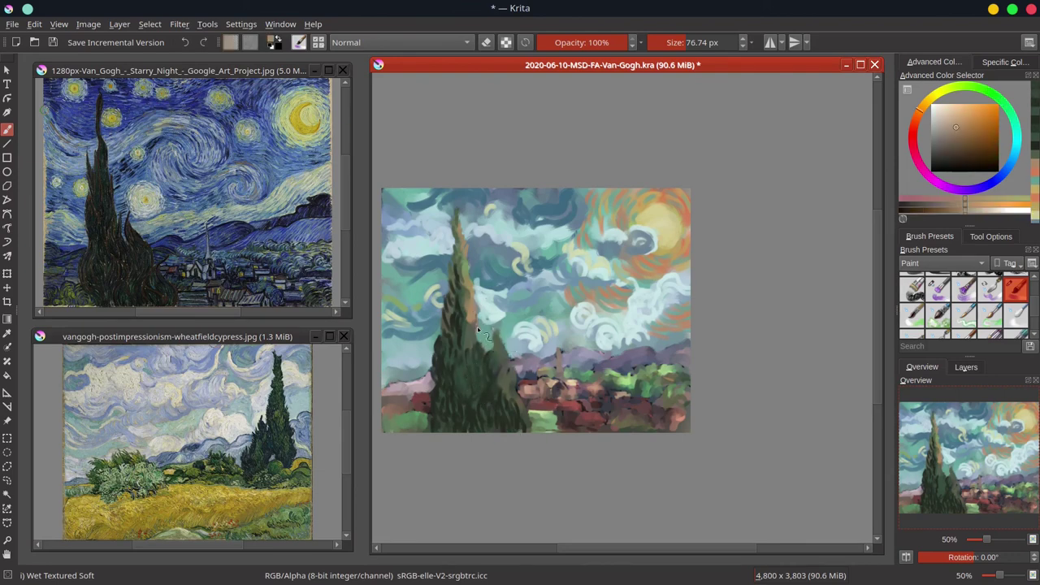
{"action": "left_click_drag", "start_coordinate": [467, 335], "coordinate": [468, 341]}
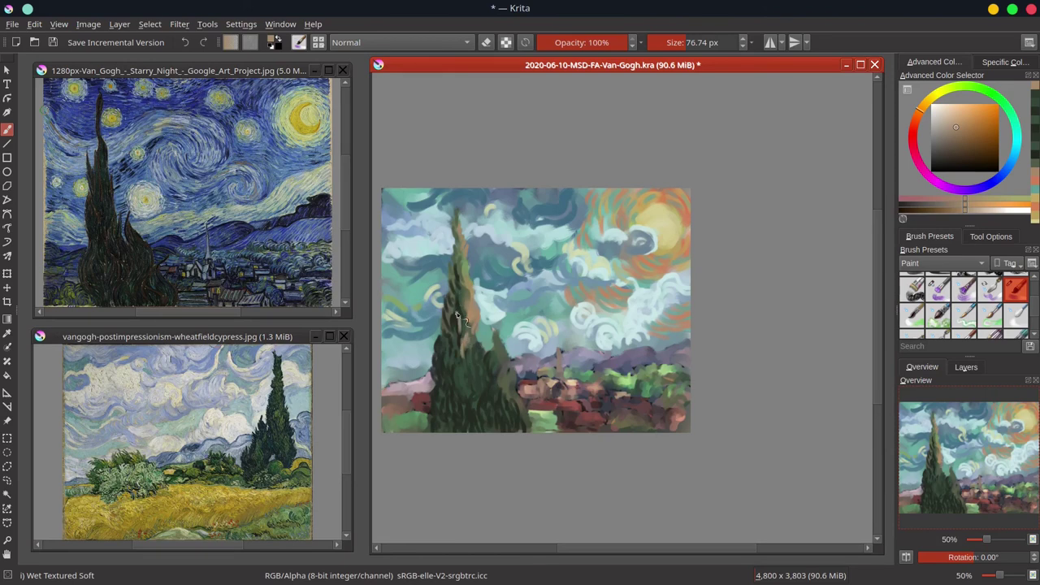
{"action": "left_click_drag", "start_coordinate": [458, 298], "coordinate": [454, 321]}
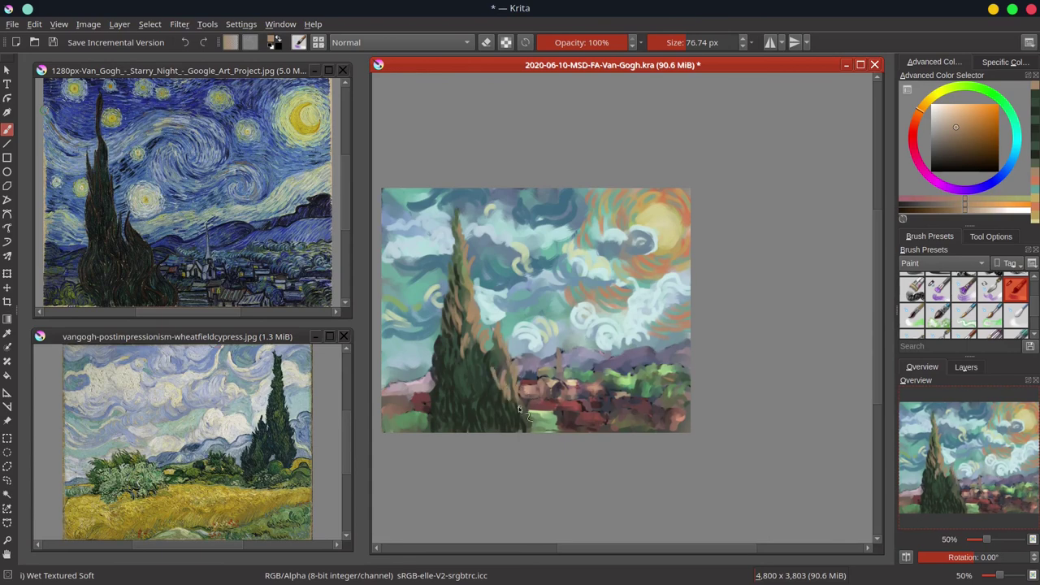
{"action": "mouse_move", "coordinate": [520, 410]}
{"action": "left_mouse_down"}
{"action": "mouse_move", "coordinate": [535, 426]}
{"action": "mouse_move", "coordinate": [525, 432]}
{"action": "left_mouse_up"}
{"action": "left_click", "coordinate": [51, 43]}
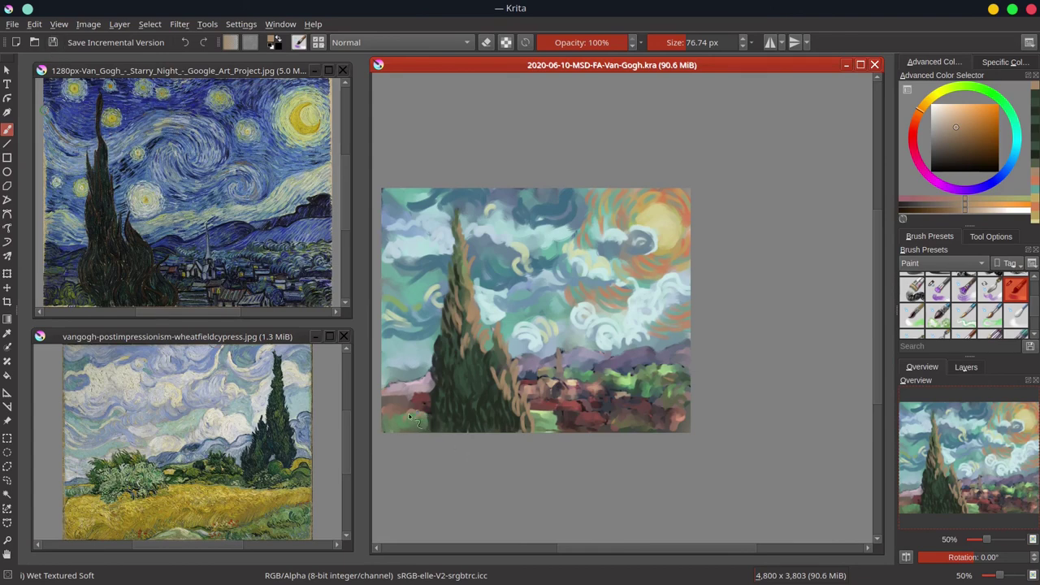
Paint short dark and mid-green strokes on the grass patch beside the large cypress's base, using greens sampled from the painting
{"action": "left_click", "coordinate": [461, 409], "text": "ctrl"}
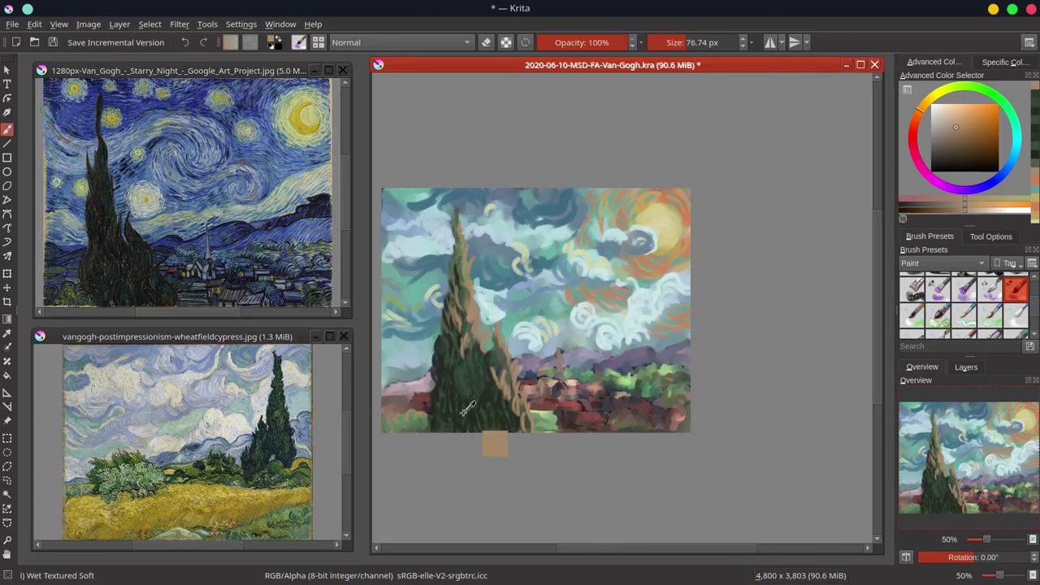
{"action": "left_click", "coordinate": [410, 425], "text": "ctrl"}
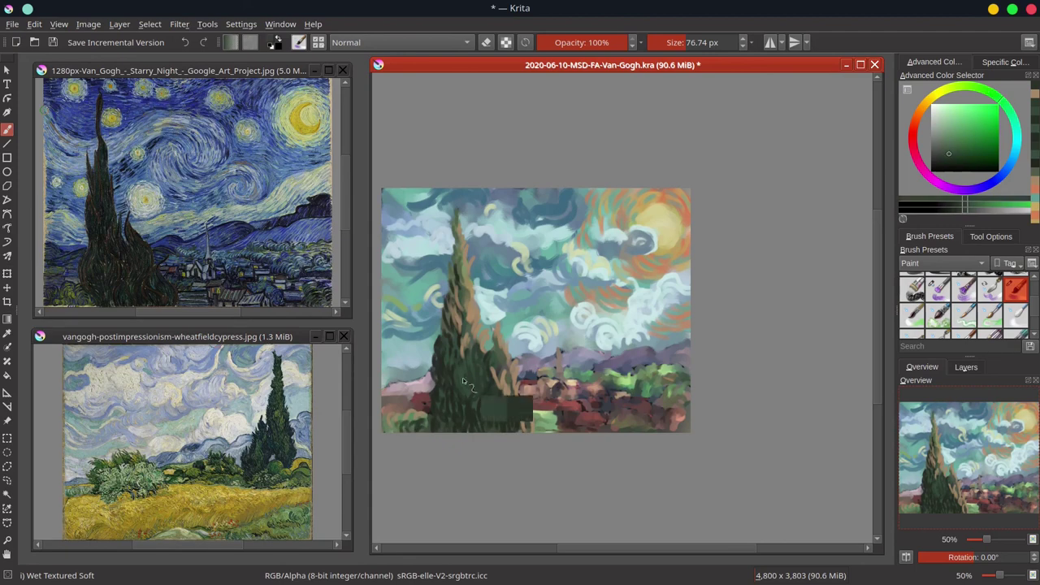
{"action": "left_click", "coordinate": [549, 415], "text": "ctrl"}
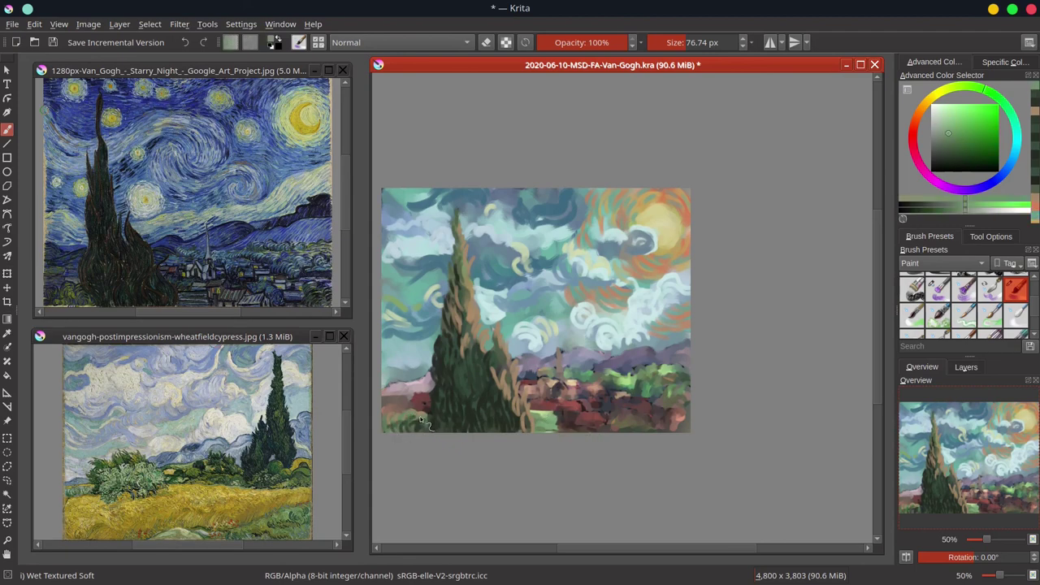
{"action": "left_click", "coordinate": [560, 396], "text": "ctrl"}
Paint pale yellow-green highlights along the sunlit edges of both cypresses with the brush at about 64 px, and save the painting
{"action": "left_click", "coordinate": [545, 418], "text": "ctrl"}
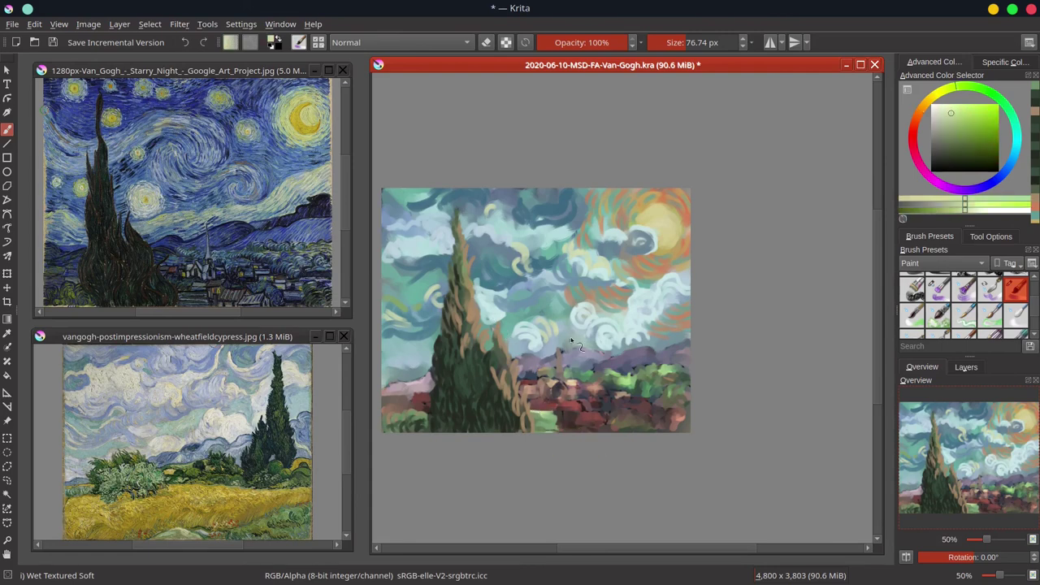
{"action": "mouse_move", "coordinate": [478, 312]}
{"action": "left_mouse_down"}
{"action": "mouse_move", "coordinate": [469, 312]}
{"action": "mouse_move", "coordinate": [488, 322]}
{"action": "mouse_move", "coordinate": [482, 306]}
{"action": "mouse_move", "coordinate": [490, 322]}
{"action": "left_mouse_up"}
{"action": "key", "text": "bracketright"}
{"action": "left_click_drag", "start_coordinate": [461, 231], "coordinate": [468, 253]}
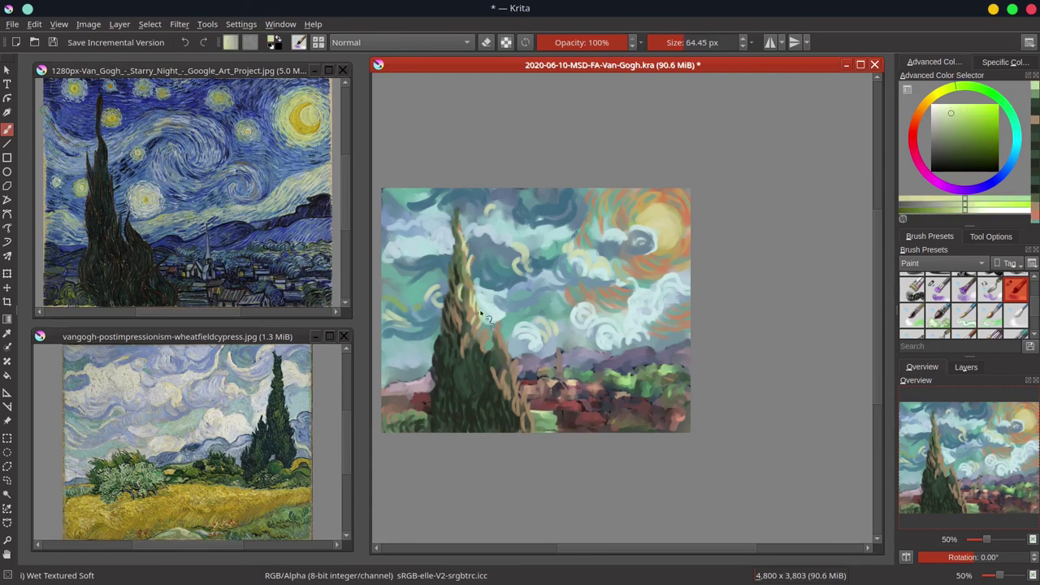
{"action": "left_click_drag", "start_coordinate": [496, 322], "coordinate": [505, 350]}
{"action": "left_click_drag", "start_coordinate": [515, 403], "coordinate": [504, 394]}
{"action": "left_click_drag", "start_coordinate": [518, 388], "coordinate": [528, 404]}
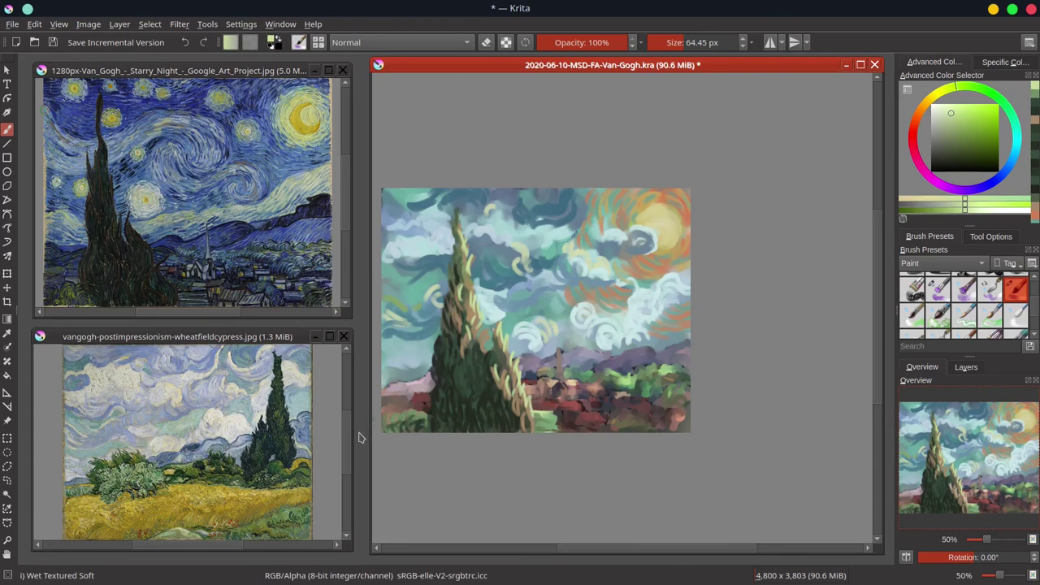
{"action": "left_click", "coordinate": [52, 44]}
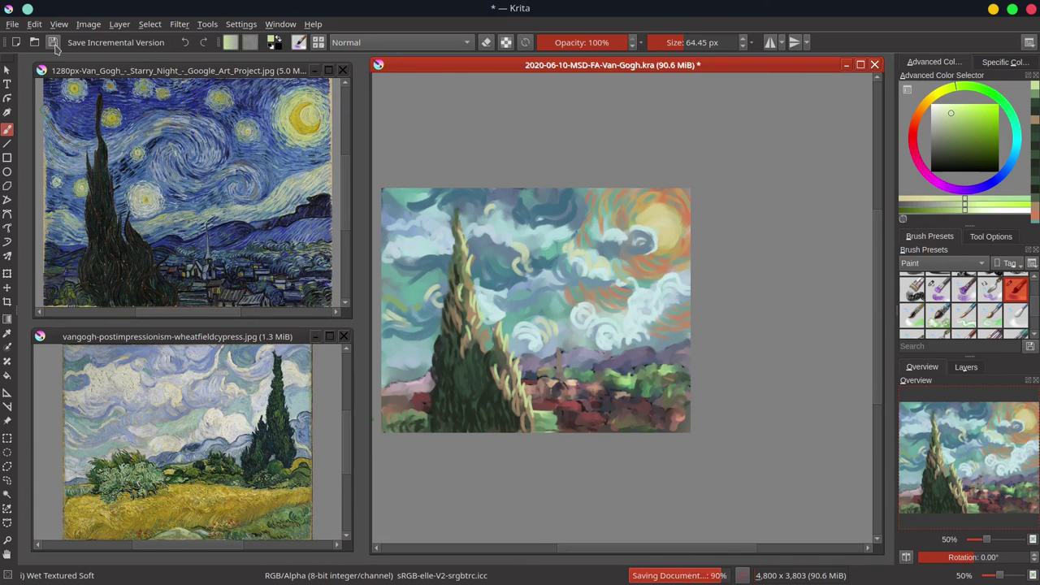
Paint dark green and dark red strokes on the ground beside the large cypress with the brush at about 57 px
{"action": "left_click", "coordinate": [468, 412], "text": "ctrl"}
{"action": "left_click_drag", "start_coordinate": [424, 405], "coordinate": [419, 405]}
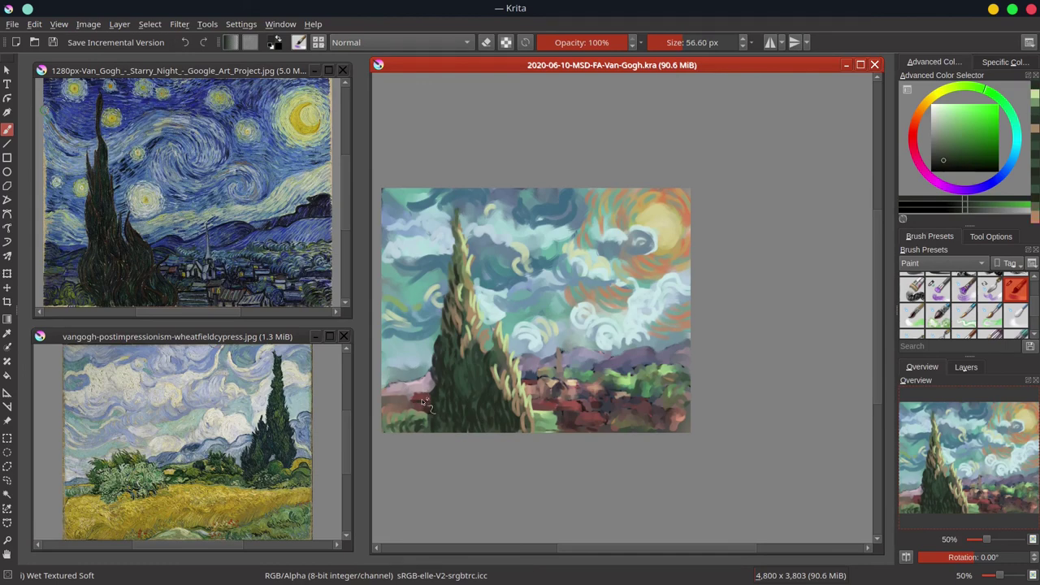
{"action": "left_click", "coordinate": [427, 388], "text": "ctrl"}
{"action": "left_click", "coordinate": [431, 407], "text": "ctrl"}
{"action": "mouse_move", "coordinate": [432, 406]}
{"action": "left_mouse_down"}
{"action": "mouse_move", "coordinate": [425, 419]}
{"action": "mouse_move", "coordinate": [407, 403]}
{"action": "mouse_move", "coordinate": [385, 421]}
{"action": "mouse_move", "coordinate": [428, 379]}
{"action": "mouse_move", "coordinate": [432, 391]}
{"action": "mouse_move", "coordinate": [403, 396]}
{"action": "mouse_move", "coordinate": [416, 395]}
{"action": "mouse_move", "coordinate": [413, 406]}
{"action": "left_mouse_up"}
Layer light green, muted green and dark red horizontal strokes over the field beside the large cypress
{"action": "left_click", "coordinate": [554, 414], "text": "ctrl"}
{"action": "left_click", "coordinate": [525, 405], "text": "ctrl"}
{"action": "left_click", "coordinate": [555, 416], "text": "ctrl"}
{"action": "left_click", "coordinate": [396, 387], "text": "ctrl"}
{"action": "left_click", "coordinate": [405, 392], "text": "ctrl"}
{"action": "left_click", "coordinate": [398, 402], "text": "ctrl"}
{"action": "left_click", "coordinate": [424, 394], "text": "ctrl"}
{"action": "left_click", "coordinate": [404, 406], "text": "ctrl"}
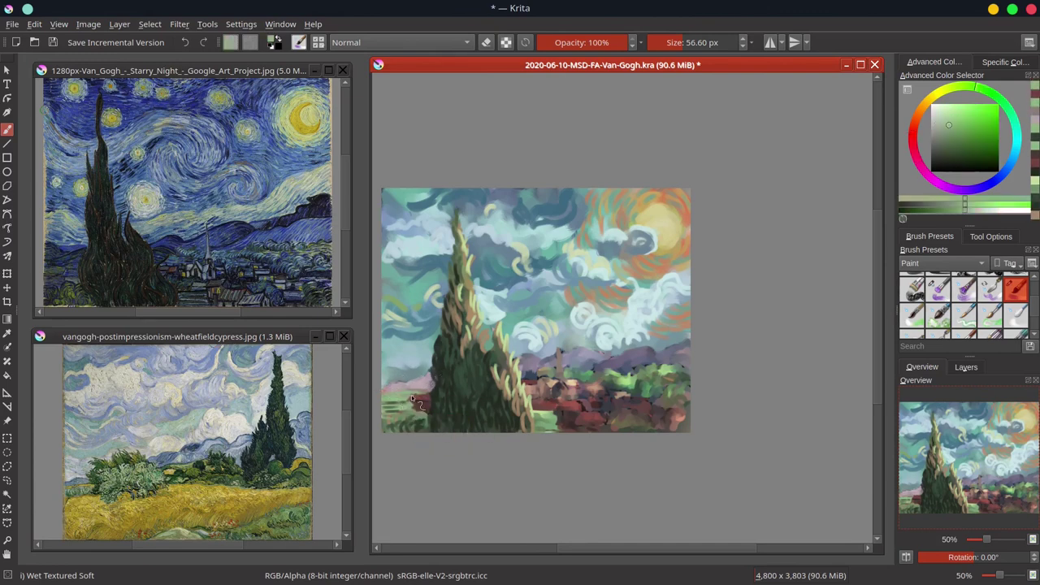
{"action": "left_click", "coordinate": [415, 405], "text": "ctrl"}
{"action": "left_click", "coordinate": [414, 406], "text": "ctrl"}
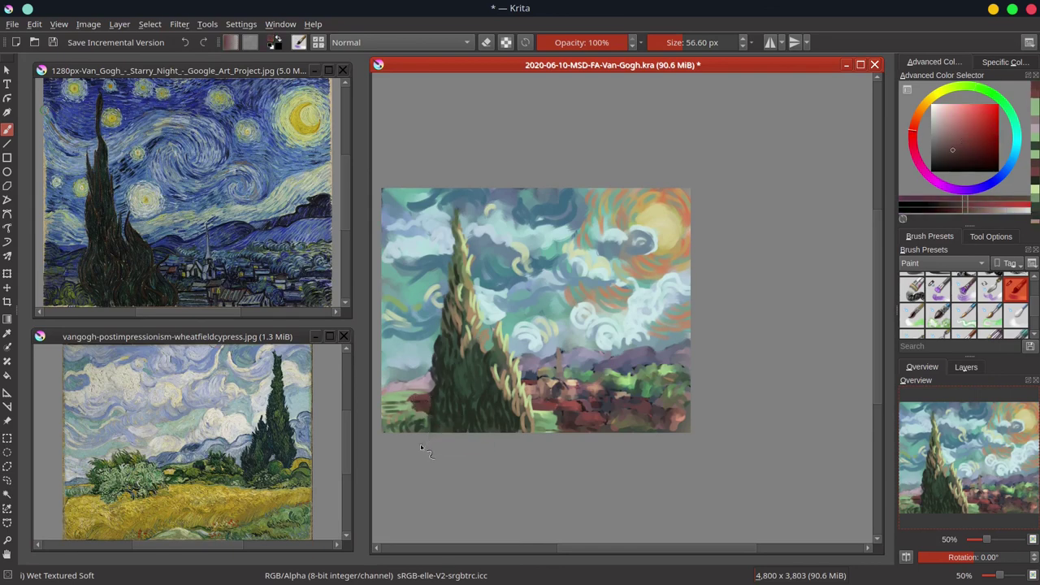
Paint mauve, lavender and grey-blue strokes in the low sky just above the hills on both sides of the cypresses
{"action": "left_click", "coordinate": [415, 384], "text": "ctrl"}
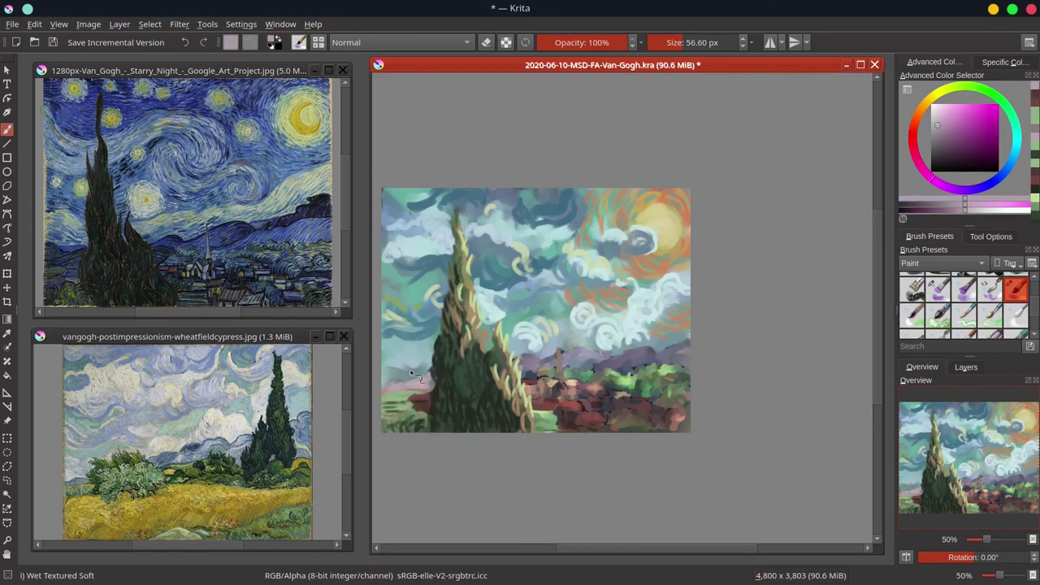
{"action": "left_click", "coordinate": [521, 359], "text": "ctrl"}
{"action": "mouse_move", "coordinate": [522, 358]}
{"action": "left_mouse_down"}
{"action": "mouse_move", "coordinate": [549, 359]}
{"action": "mouse_move", "coordinate": [531, 376]}
{"action": "left_mouse_up"}
{"action": "left_click", "coordinate": [415, 384], "text": "ctrl"}
{"action": "left_click", "coordinate": [550, 359], "text": "ctrl"}
{"action": "left_click", "coordinate": [582, 354], "text": "ctrl"}
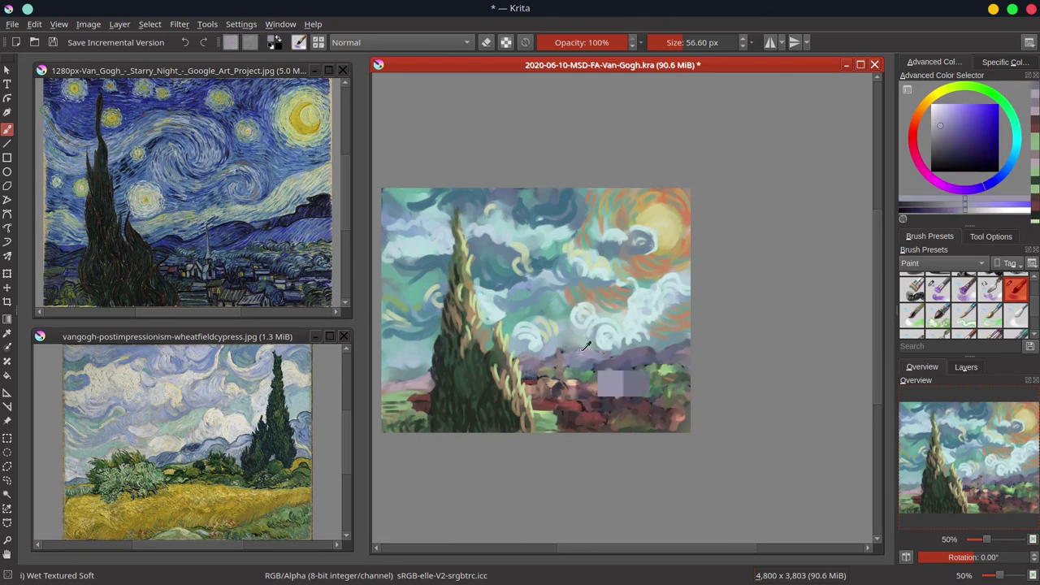
{"action": "left_click", "coordinate": [530, 358], "text": "ctrl"}
{"action": "left_click", "coordinate": [574, 345], "text": "ctrl"}
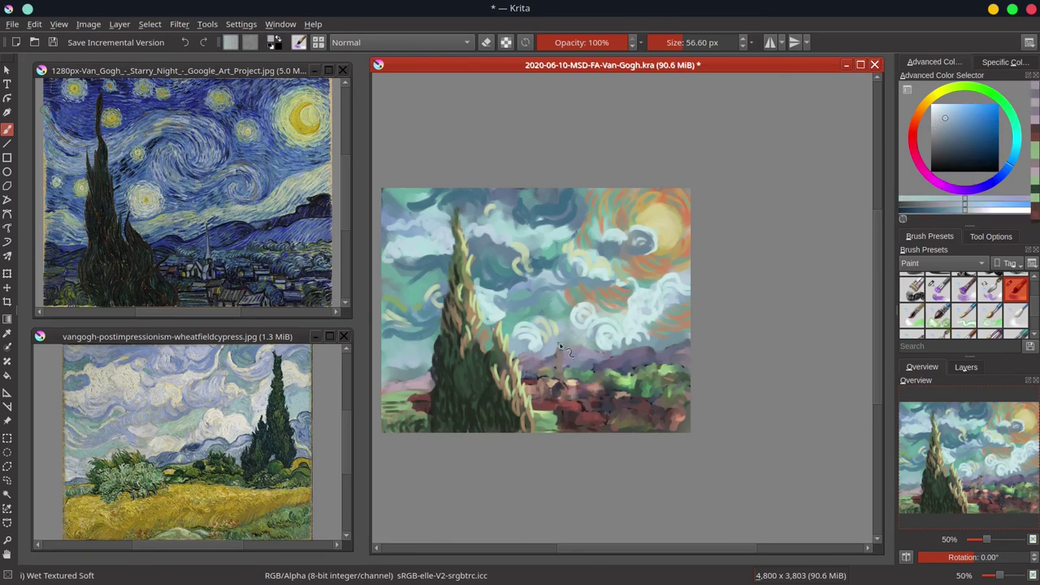
Paint blue-grey, lavender and pale yellow-green strokes along the hills on both sides of the cypresses
{"action": "left_click", "coordinate": [603, 352], "text": "ctrl"}
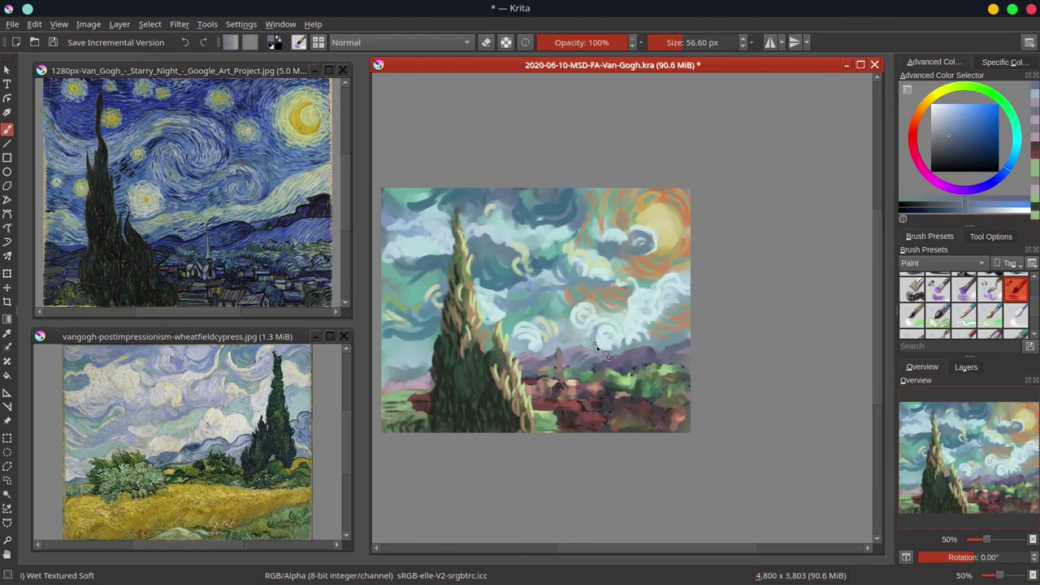
{"action": "left_click", "coordinate": [596, 349], "text": "ctrl"}
{"action": "left_click_drag", "start_coordinate": [569, 355], "coordinate": [564, 357]}
{"action": "left_click", "coordinate": [524, 363], "text": "ctrl"}
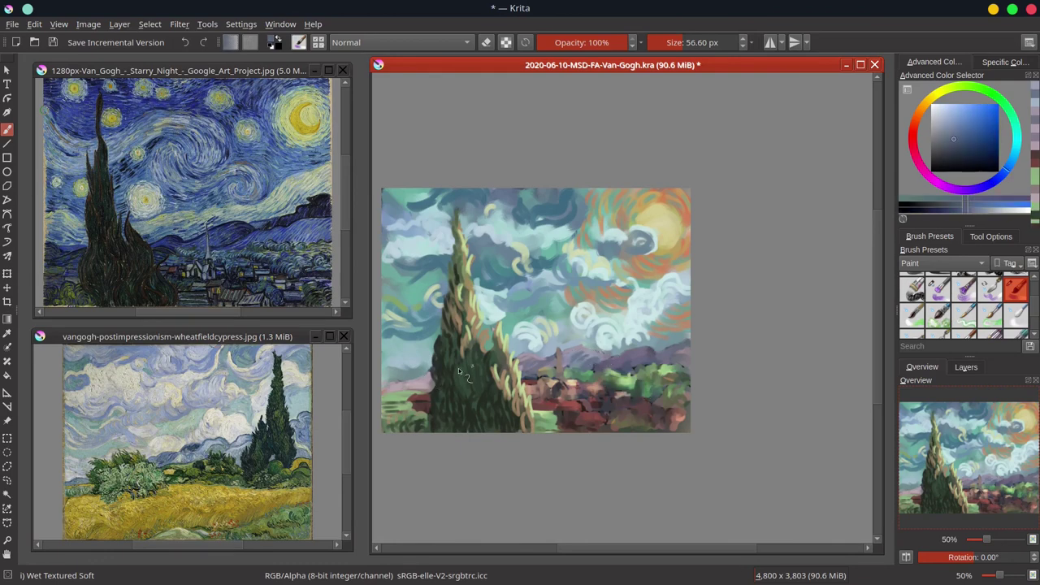
{"action": "left_click_drag", "start_coordinate": [430, 379], "coordinate": [389, 387]}
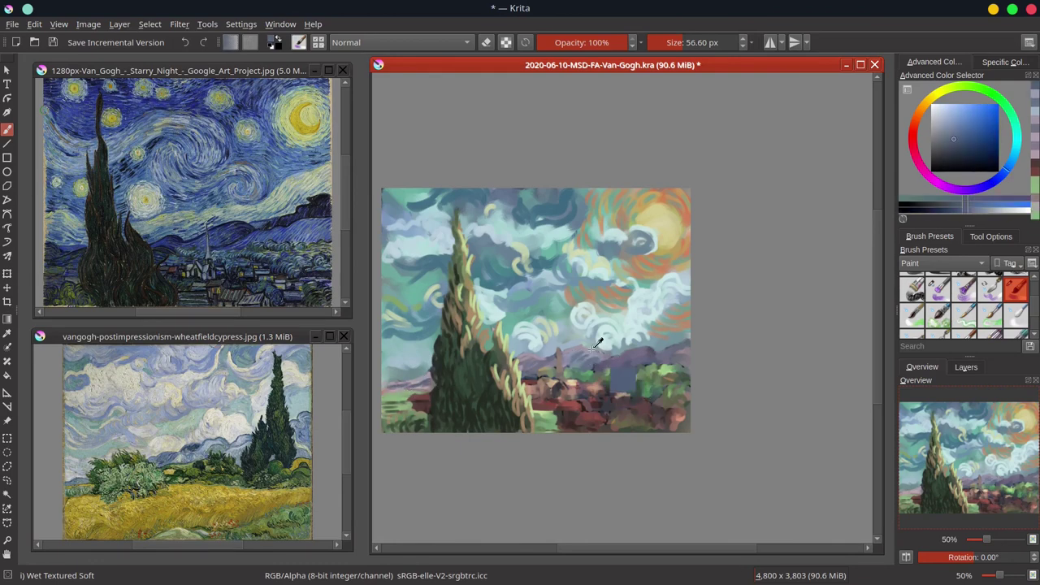
{"action": "key", "text": "ctrl+z"}
{"action": "left_click", "coordinate": [638, 372], "text": "ctrl"}
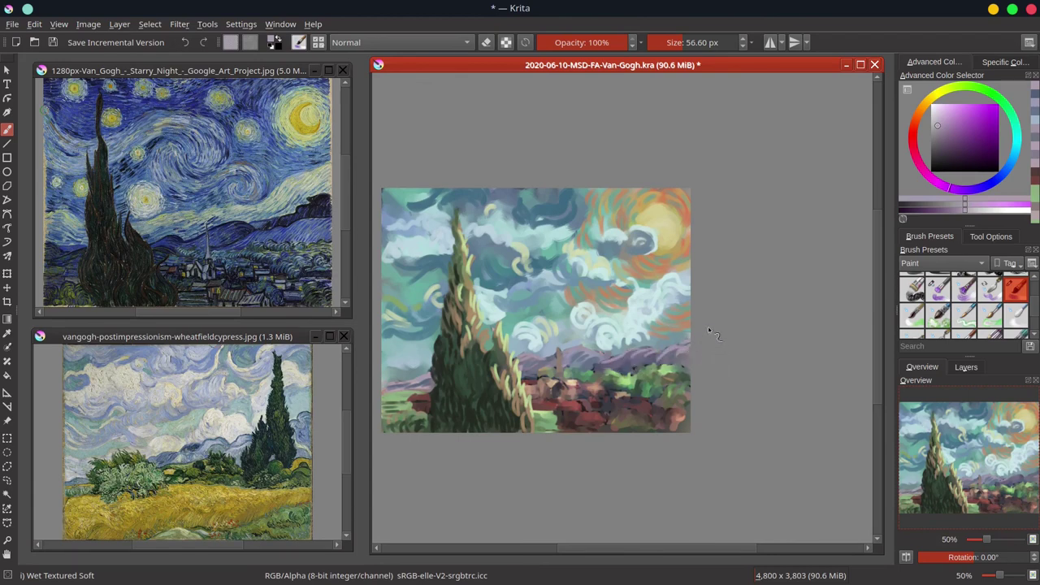
{"action": "left_click", "coordinate": [540, 382], "text": "ctrl"}
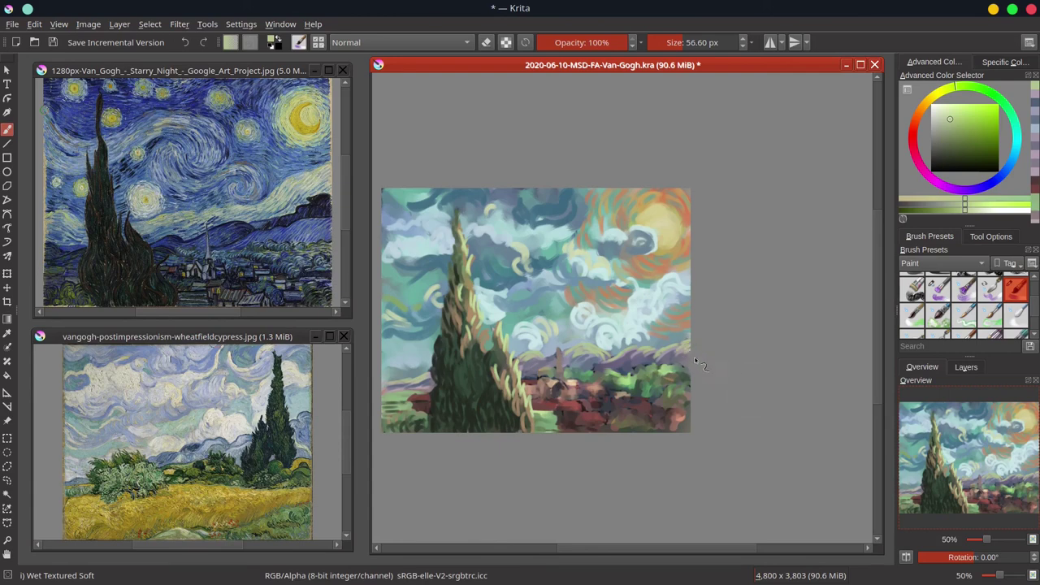
Paint light green curved strokes on the trees below the hills, add dark red strokes among them, and save the painting
{"action": "left_click", "coordinate": [667, 370], "text": "ctrl"}
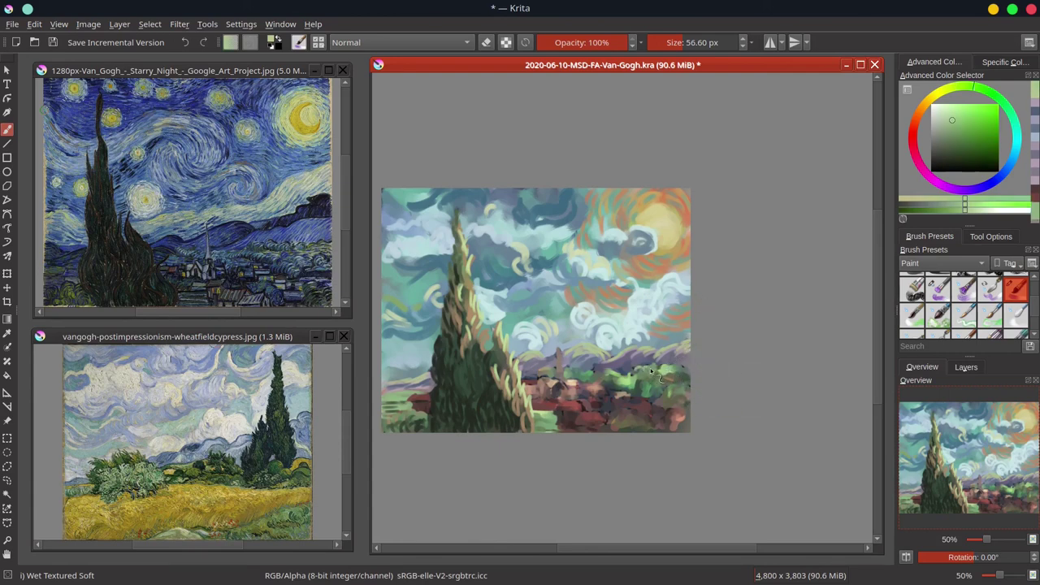
{"action": "left_click_drag", "start_coordinate": [633, 375], "coordinate": [617, 377]}
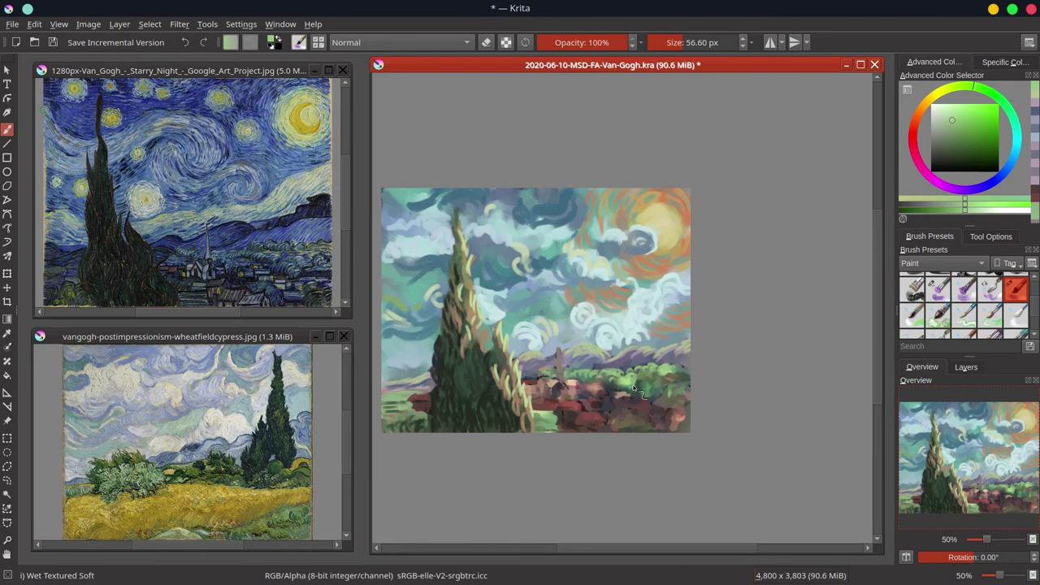
{"action": "left_click", "coordinate": [677, 397], "text": "ctrl"}
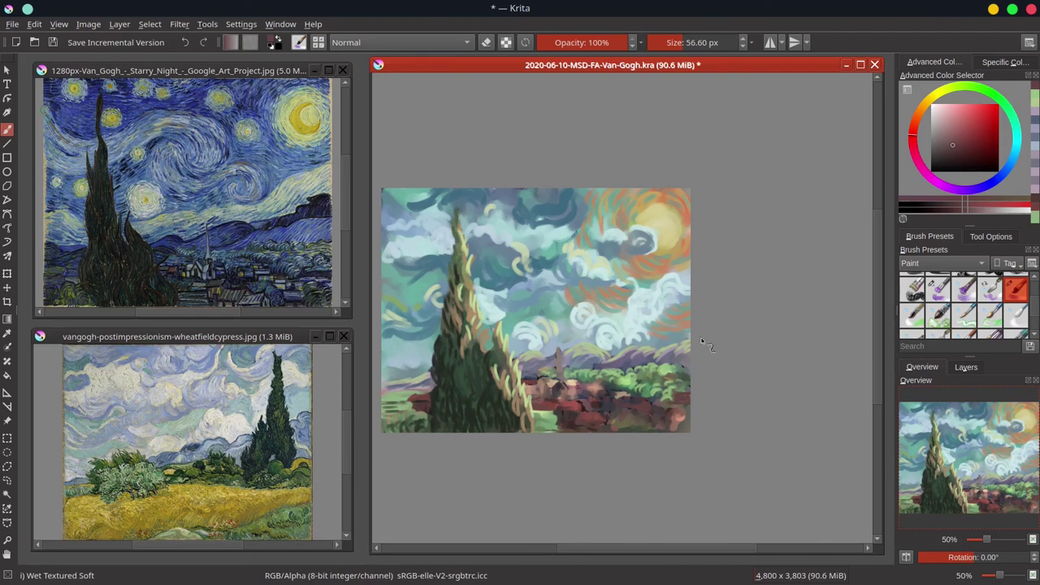
{"action": "left_click", "coordinate": [52, 42]}
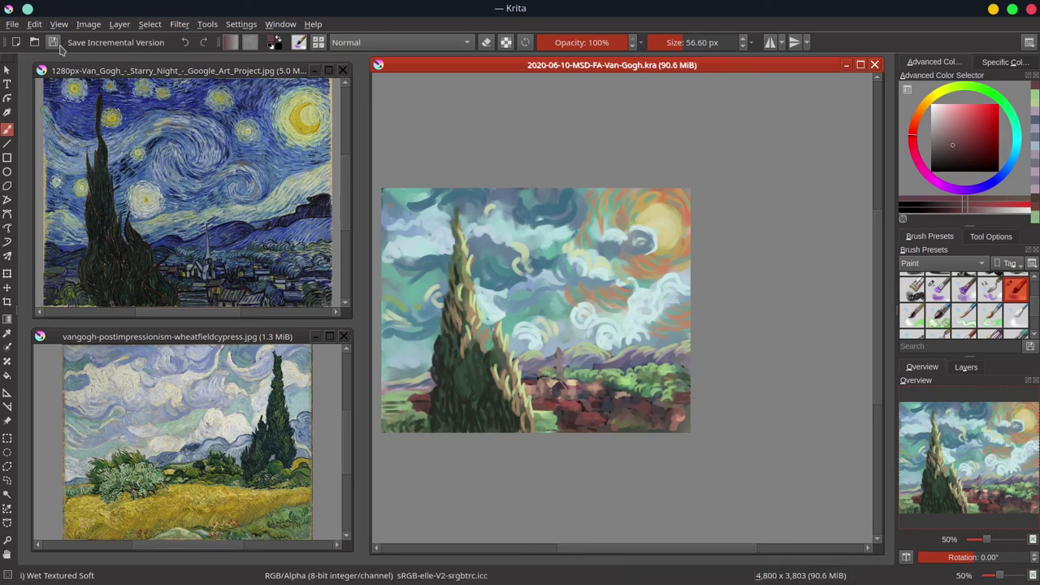
Paint curved muted green strokes for the bushes in the lower-right foreground and shade the foliage with dark green strokes
{"action": "left_click", "coordinate": [639, 379], "text": "ctrl"}
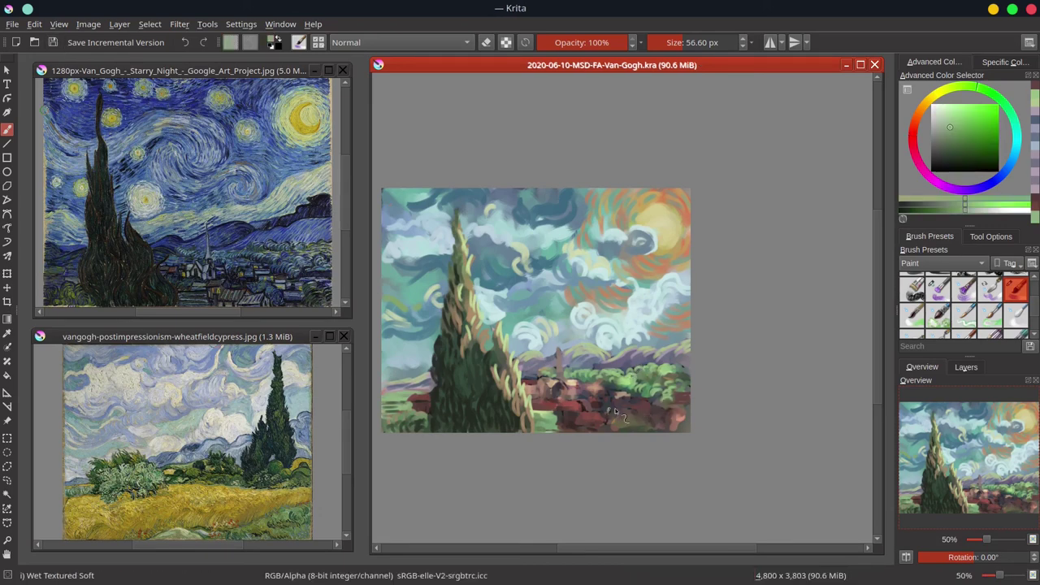
{"action": "mouse_move", "coordinate": [620, 412]}
{"action": "left_mouse_down"}
{"action": "mouse_move", "coordinate": [645, 420]}
{"action": "mouse_move", "coordinate": [611, 412]}
{"action": "mouse_move", "coordinate": [640, 417]}
{"action": "mouse_move", "coordinate": [648, 435]}
{"action": "mouse_move", "coordinate": [691, 415]}
{"action": "left_mouse_up"}
{"action": "left_click_drag", "start_coordinate": [685, 422], "coordinate": [689, 428]}
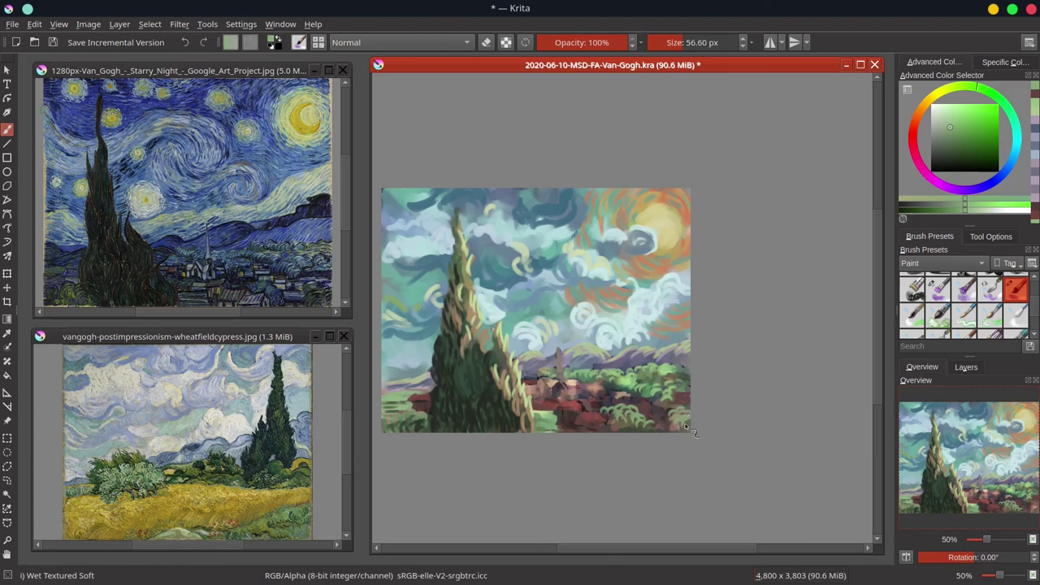
{"action": "left_click", "coordinate": [512, 413], "text": "ctrl"}
{"action": "left_click_drag", "start_coordinate": [625, 423], "coordinate": [635, 426]}
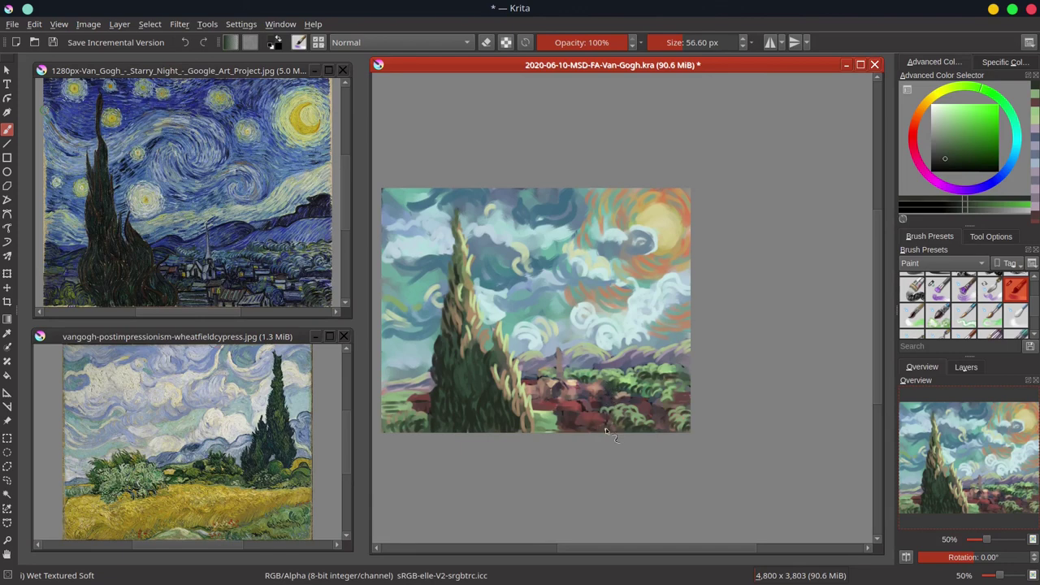
Outline the red village roofs with very dark green strokes, add mid-green strokes to the foreground grass, and save the painting
{"action": "left_click", "coordinate": [943, 163]}
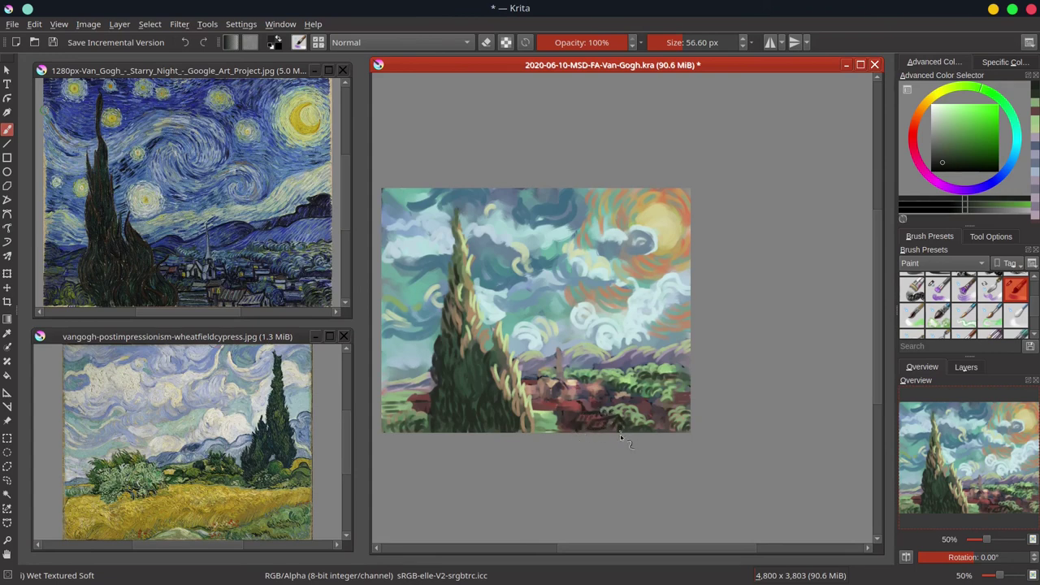
{"action": "left_click", "coordinate": [566, 427], "text": "ctrl"}
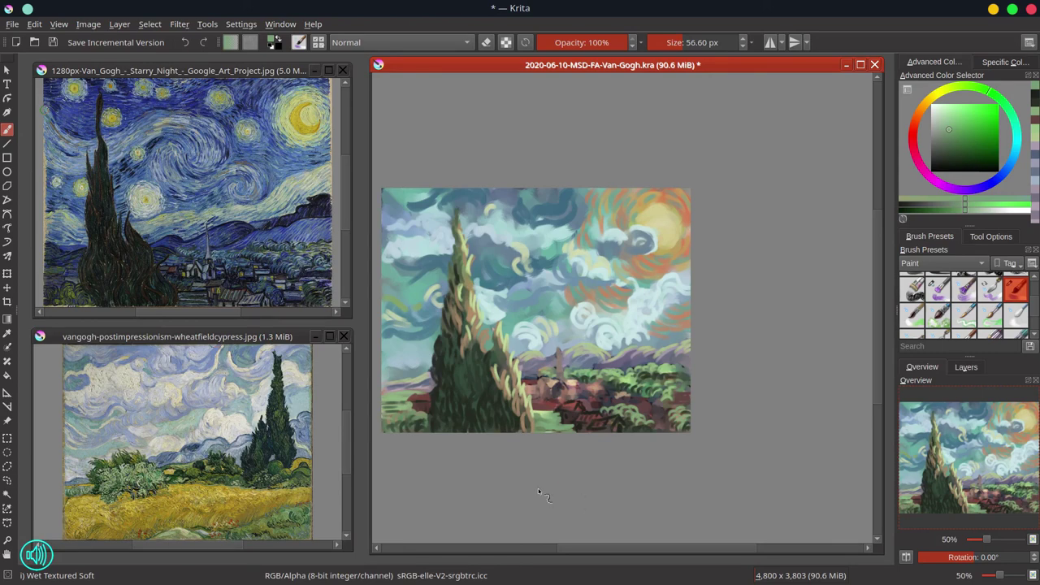
{"action": "left_click", "coordinate": [56, 43]}
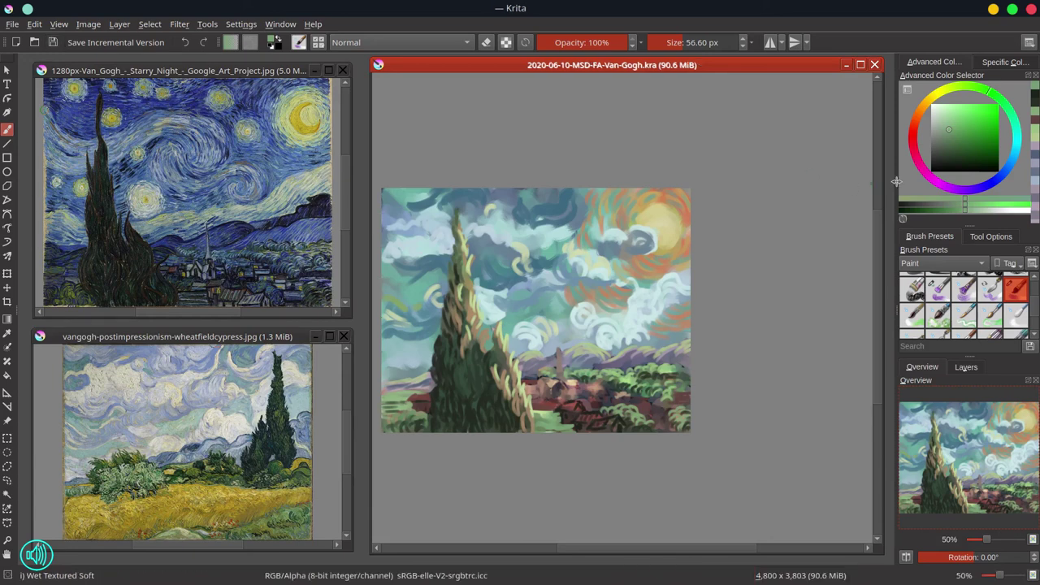
Outline the church, its steeple and the surrounding village houses with near-black green strokes
{"action": "left_click", "coordinate": [940, 166]}
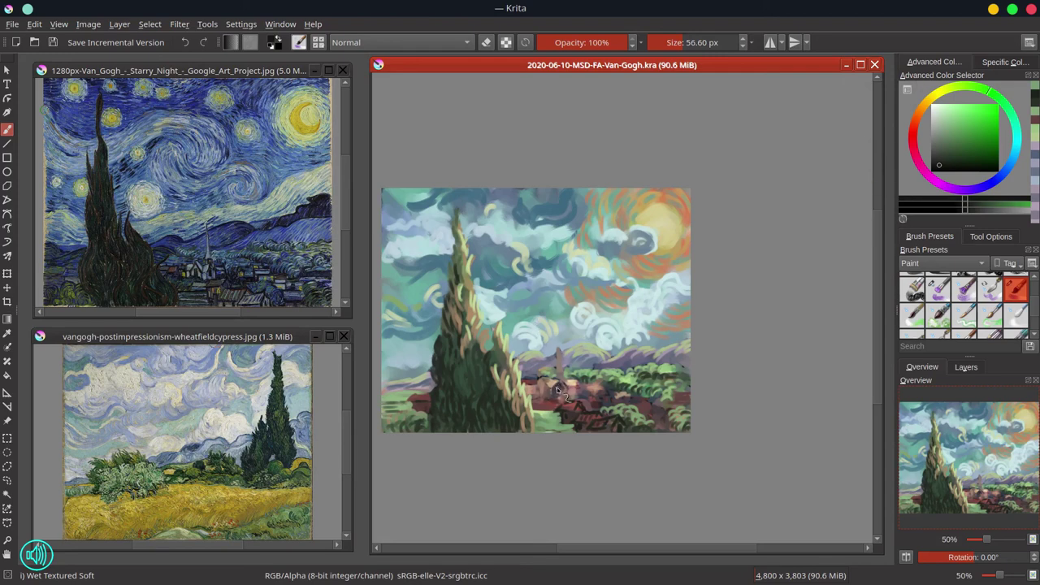
{"action": "mouse_move", "coordinate": [565, 364]}
{"action": "left_mouse_down"}
{"action": "mouse_move", "coordinate": [556, 354]}
{"action": "mouse_move", "coordinate": [543, 391]}
{"action": "mouse_move", "coordinate": [554, 404]}
{"action": "mouse_move", "coordinate": [560, 389]}
{"action": "mouse_move", "coordinate": [561, 420]}
{"action": "mouse_move", "coordinate": [564, 406]}
{"action": "mouse_move", "coordinate": [540, 383]}
{"action": "left_mouse_up"}
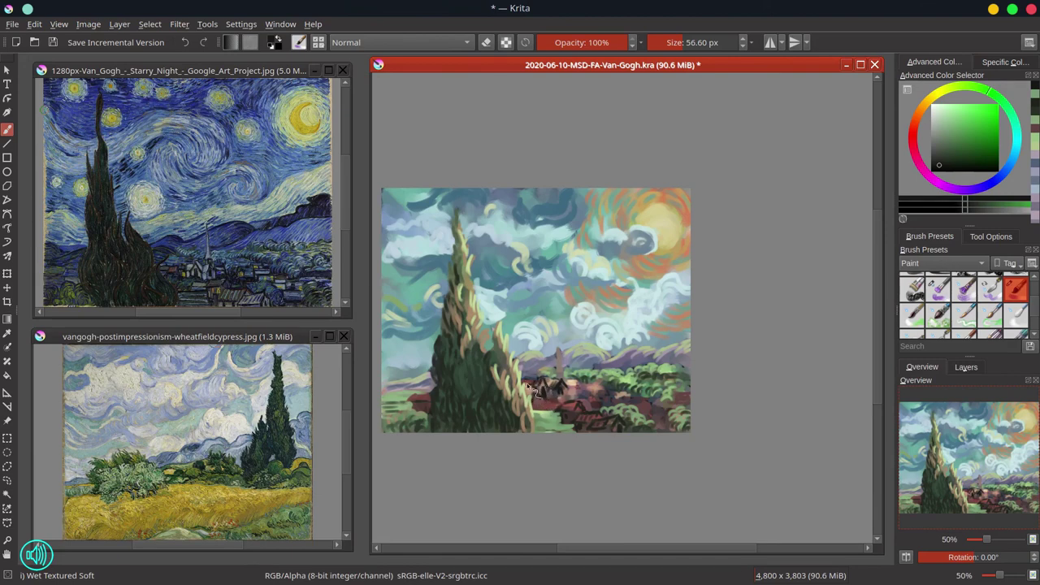
{"action": "mouse_move", "coordinate": [558, 374]}
{"action": "left_mouse_down"}
{"action": "mouse_move", "coordinate": [558, 345]}
{"action": "mouse_move", "coordinate": [562, 373]}
{"action": "mouse_move", "coordinate": [576, 382]}
{"action": "left_mouse_up"}
{"action": "left_click_drag", "start_coordinate": [602, 388], "coordinate": [593, 399]}
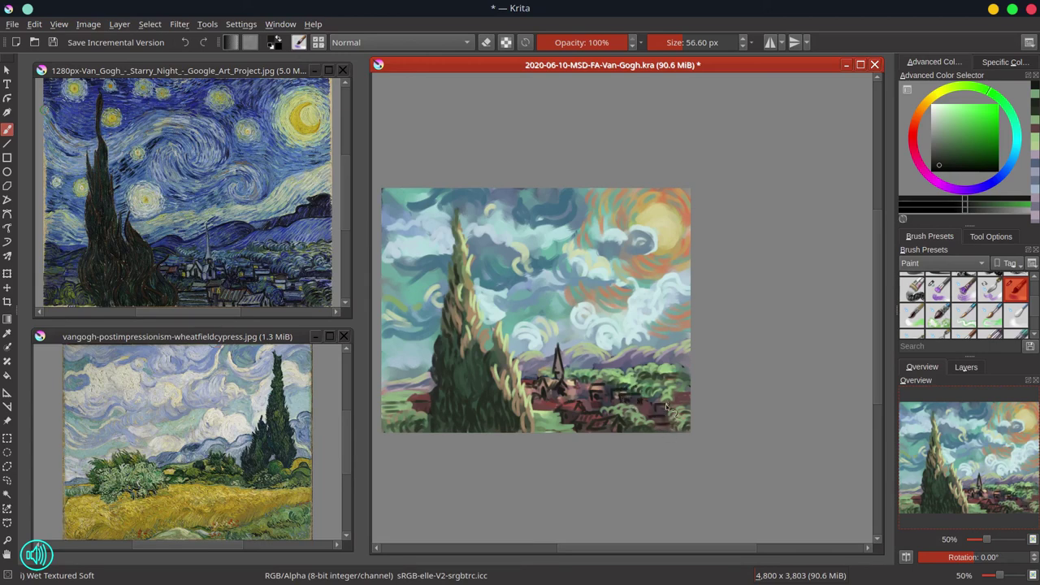
{"action": "mouse_move", "coordinate": [660, 410]}
{"action": "left_mouse_down"}
{"action": "mouse_move", "coordinate": [647, 416]}
{"action": "mouse_move", "coordinate": [667, 399]}
{"action": "left_mouse_up"}
Reduce the brush to 43.87 px and paint pale yellow highlights on the church steeple and the village rooftops
{"action": "mouse_move", "coordinate": [528, 384]}
{"action": "left_mouse_down", "text": "shift"}
{"action": "mouse_move", "coordinate": [562, 355]}
{"action": "mouse_move", "coordinate": [562, 373]}
{"action": "left_mouse_up", "text": "shift"}
{"action": "key", "text": "bracketleft"}
{"action": "left_click", "coordinate": [534, 393], "text": "ctrl"}
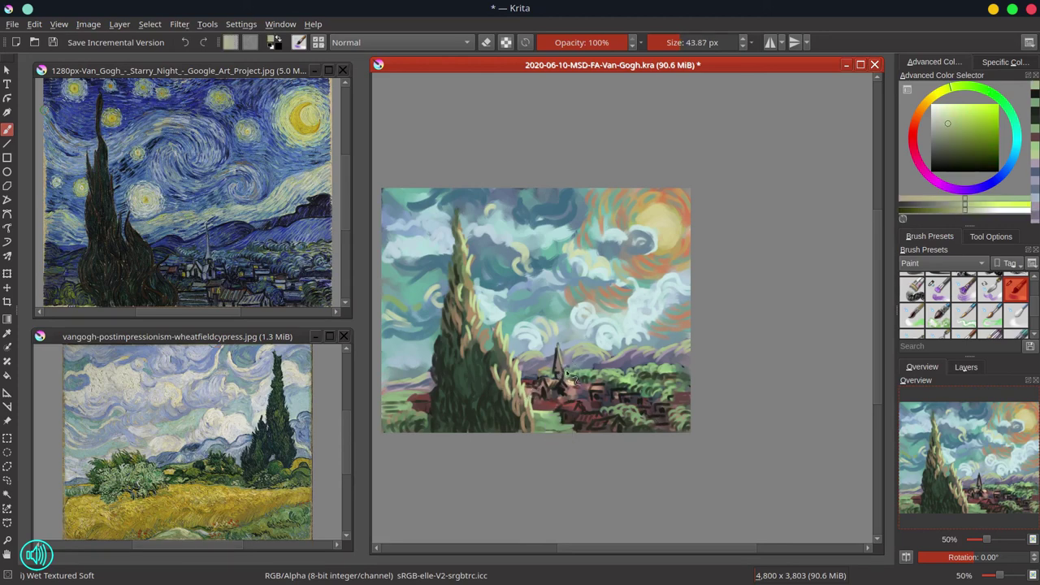
{"action": "left_click", "coordinate": [557, 351], "text": "ctrl"}
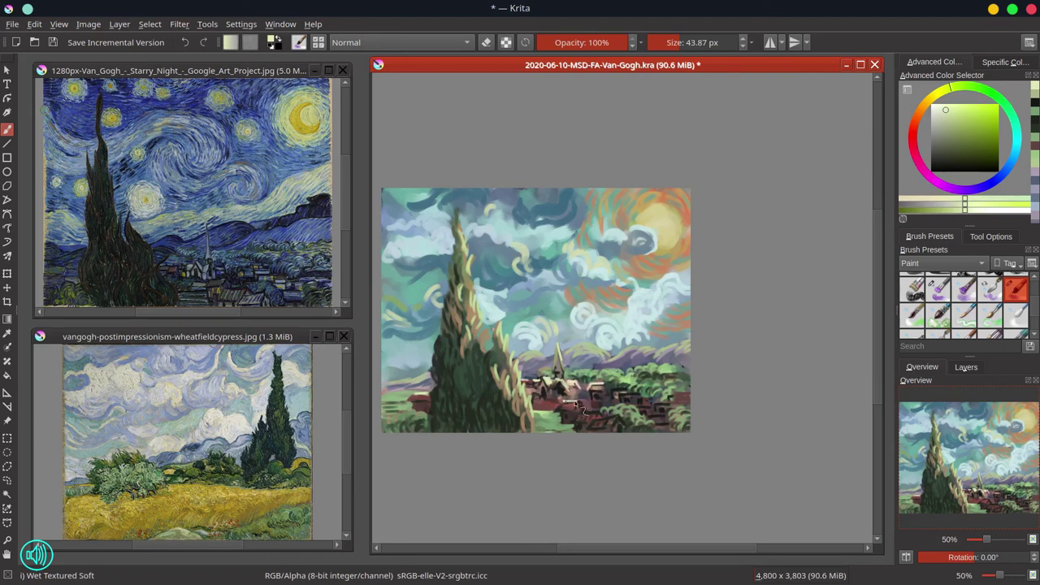
{"action": "mouse_move", "coordinate": [582, 414]}
{"action": "left_mouse_down"}
{"action": "mouse_move", "coordinate": [624, 421]}
{"action": "mouse_move", "coordinate": [623, 396]}
{"action": "left_mouse_up"}
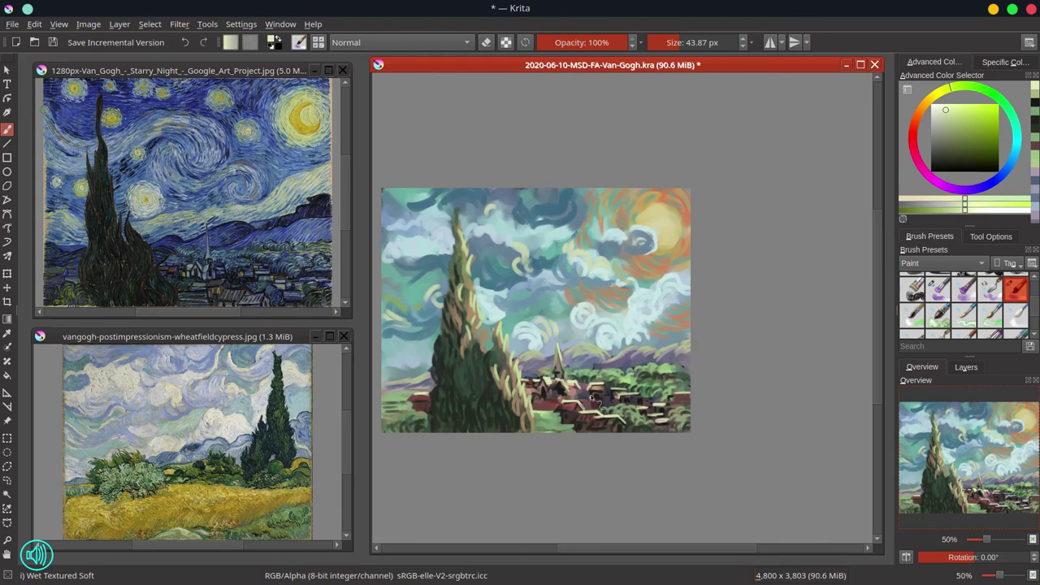
Sample greens from the canvas and add light green strokes to the foreground grass between the large cypress and the village
{"action": "key", "text": "ctrl"}
{"action": "key", "text": "ctrl"}
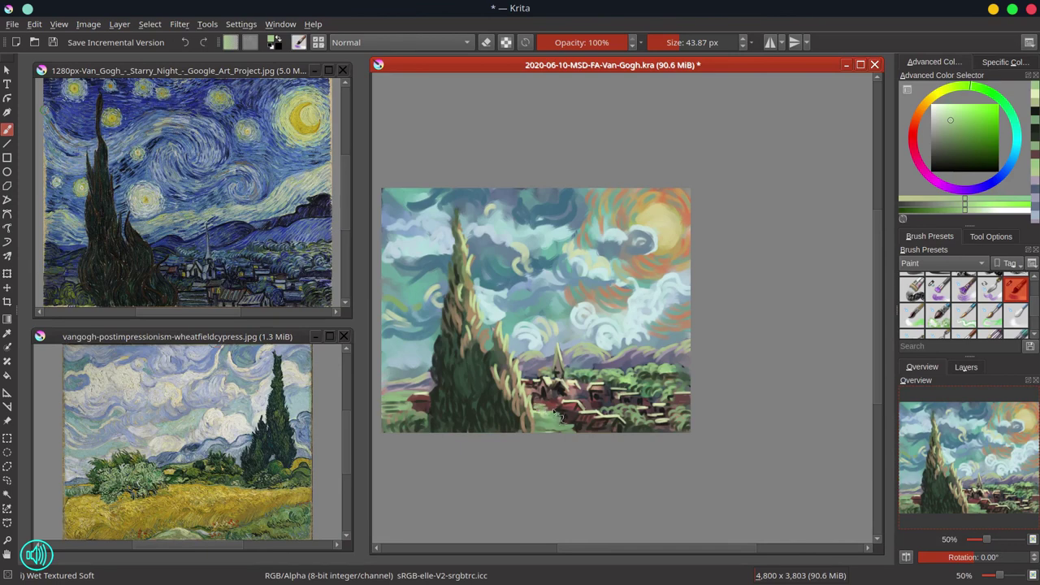
{"action": "left_click", "coordinate": [556, 413], "text": "ctrl"}
{"action": "mouse_move", "coordinate": [542, 409]}
{"action": "left_mouse_down"}
{"action": "mouse_move", "coordinate": [546, 424]}
{"action": "mouse_move", "coordinate": [558, 423]}
{"action": "left_mouse_up"}
{"action": "left_click", "coordinate": [559, 422], "text": "ctrl"}
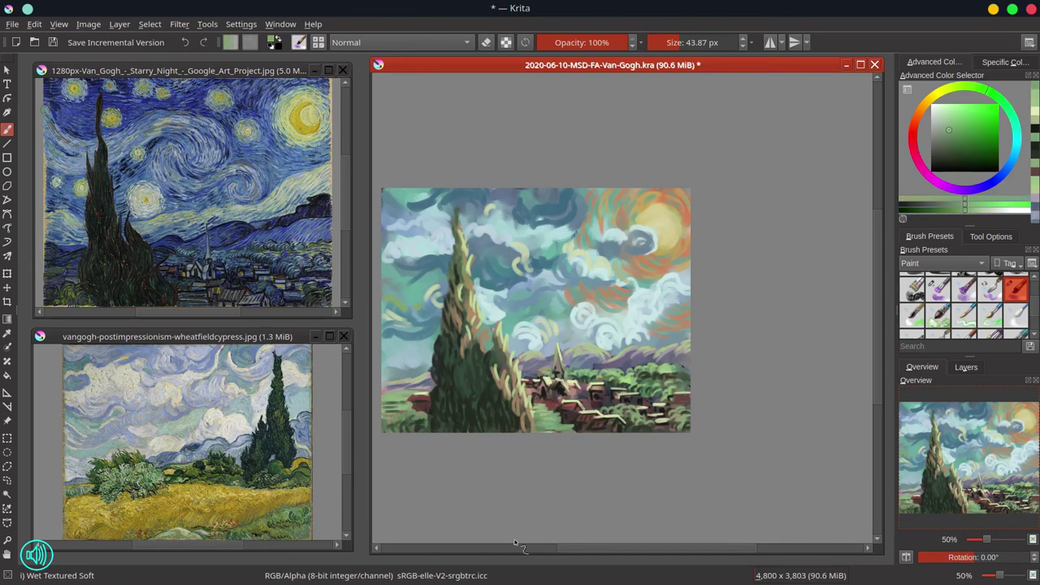
Add pale yellow strokes to the bushes in the lower-left foreground and the tip of the tall cypress, and save the painting
{"action": "left_click", "coordinate": [550, 379], "text": "ctrl"}
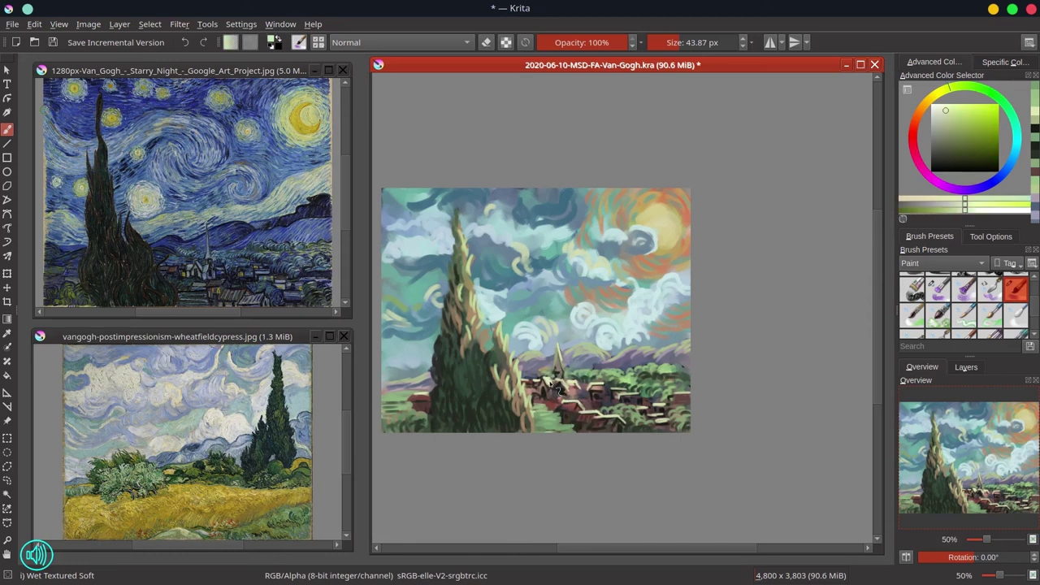
{"action": "left_click_drag", "start_coordinate": [427, 412], "coordinate": [388, 426]}
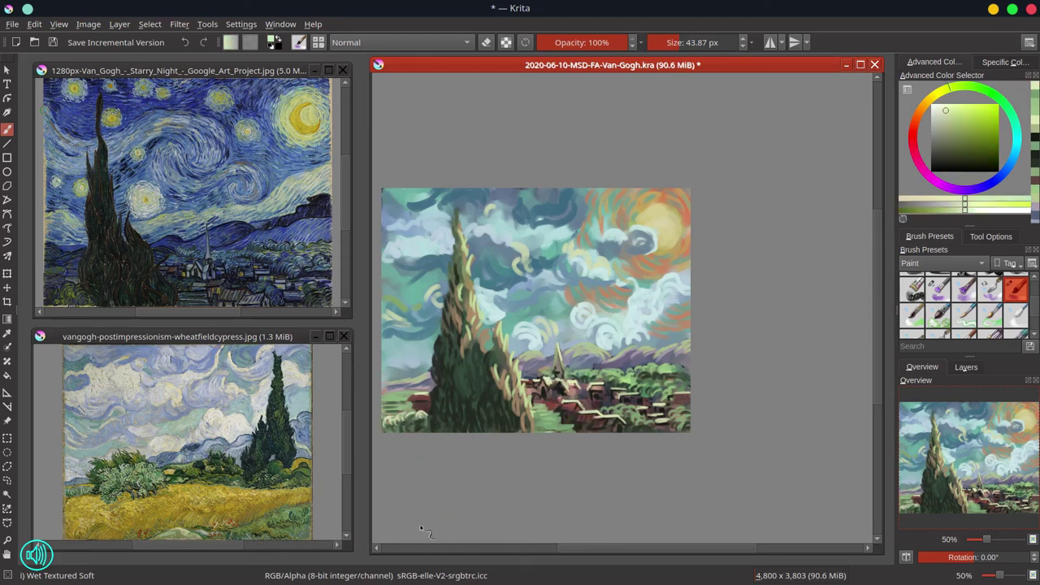
{"action": "left_click_drag", "start_coordinate": [459, 207], "coordinate": [464, 236]}
{"action": "left_click", "coordinate": [53, 43]}
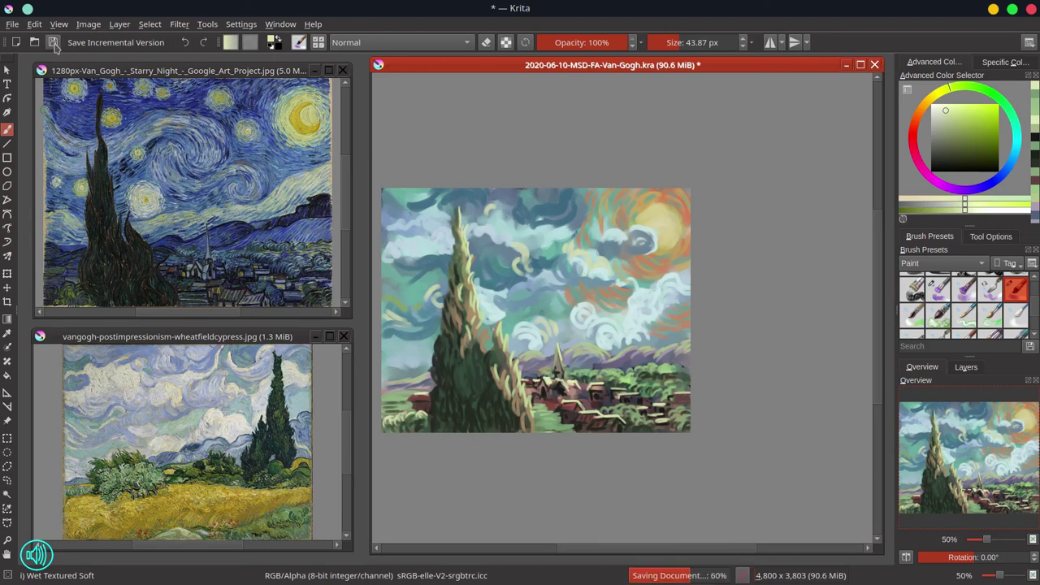